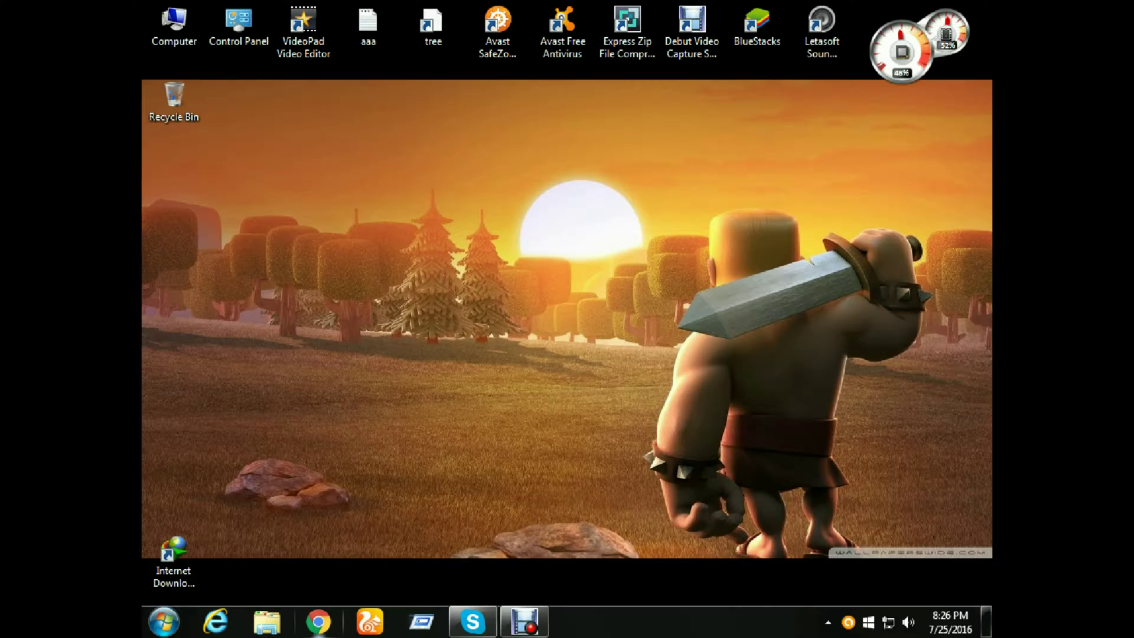
Step: Launch a Chrome window from the taskbar, then bring UC Browser's New Tab page to the front
{"action": "left_click", "coordinate": [318, 621]}
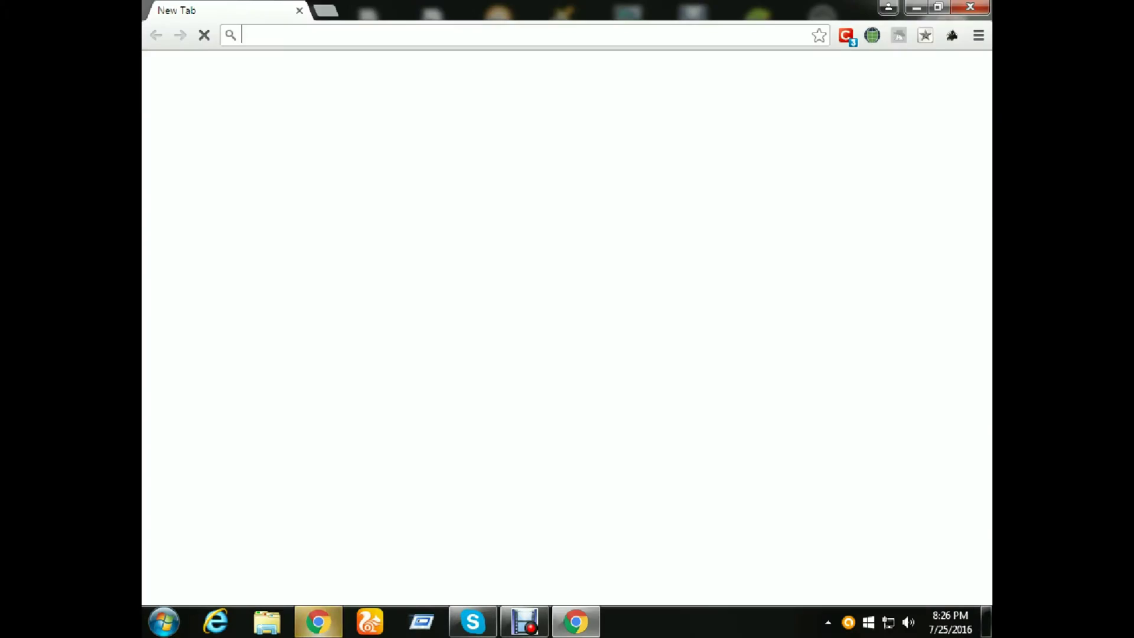
{"action": "left_click", "coordinate": [370, 622]}
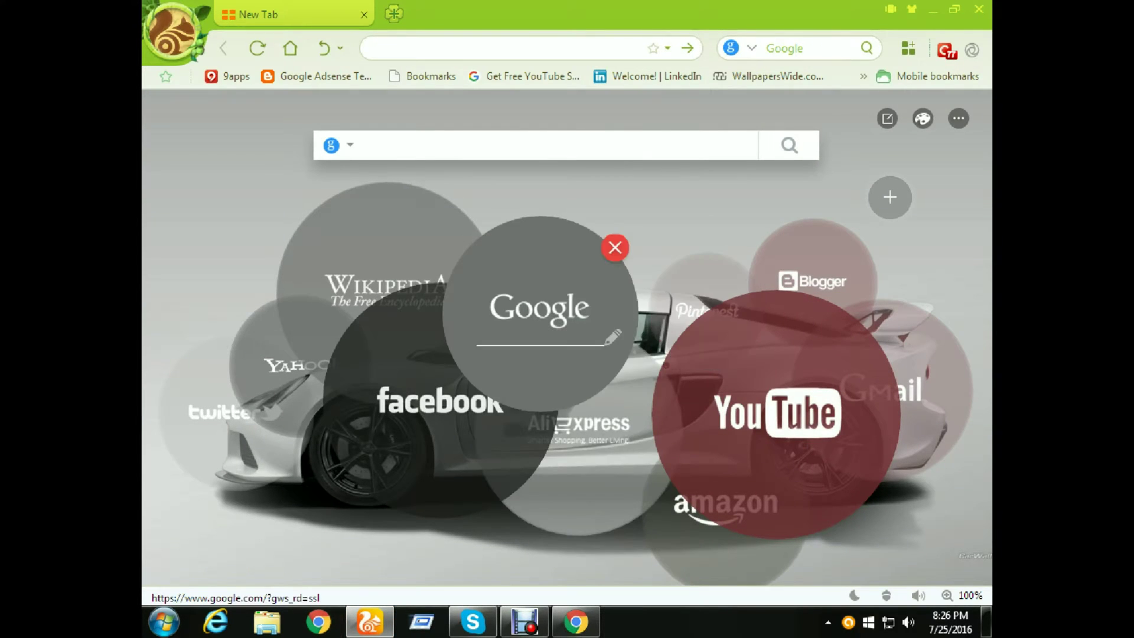
Step: Close the UC Browser window so Chrome's MyWay new tab is in front
{"action": "left_click", "coordinate": [978, 9]}
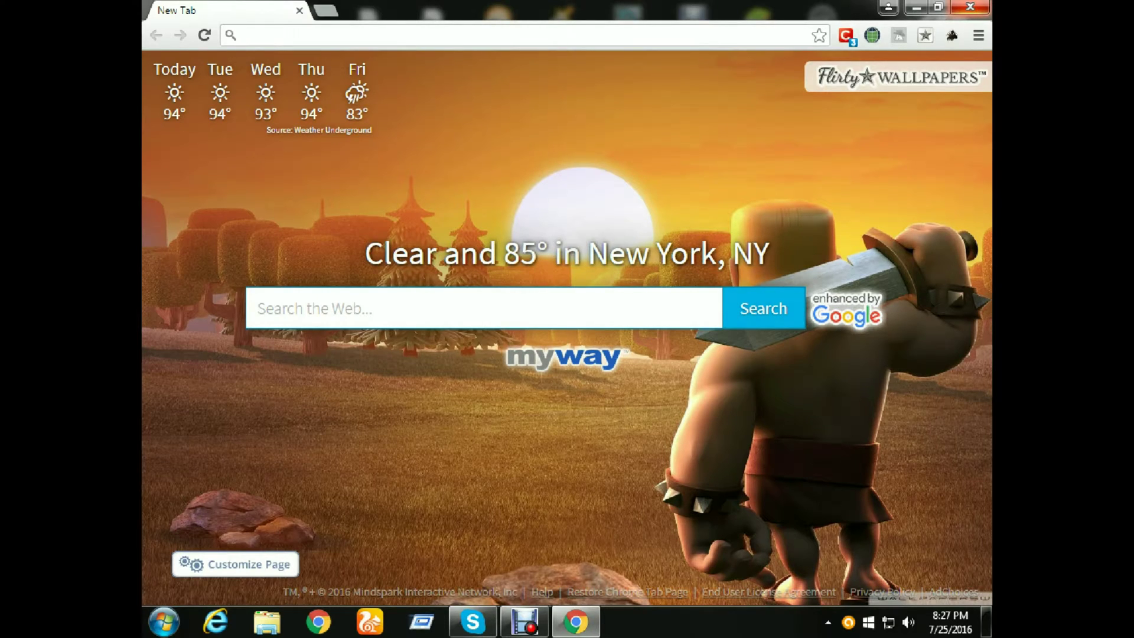
Step: Close Chrome, reopen and close it again, then launch UC Browser from the taskbar
{"action": "left_click", "coordinate": [970, 7]}
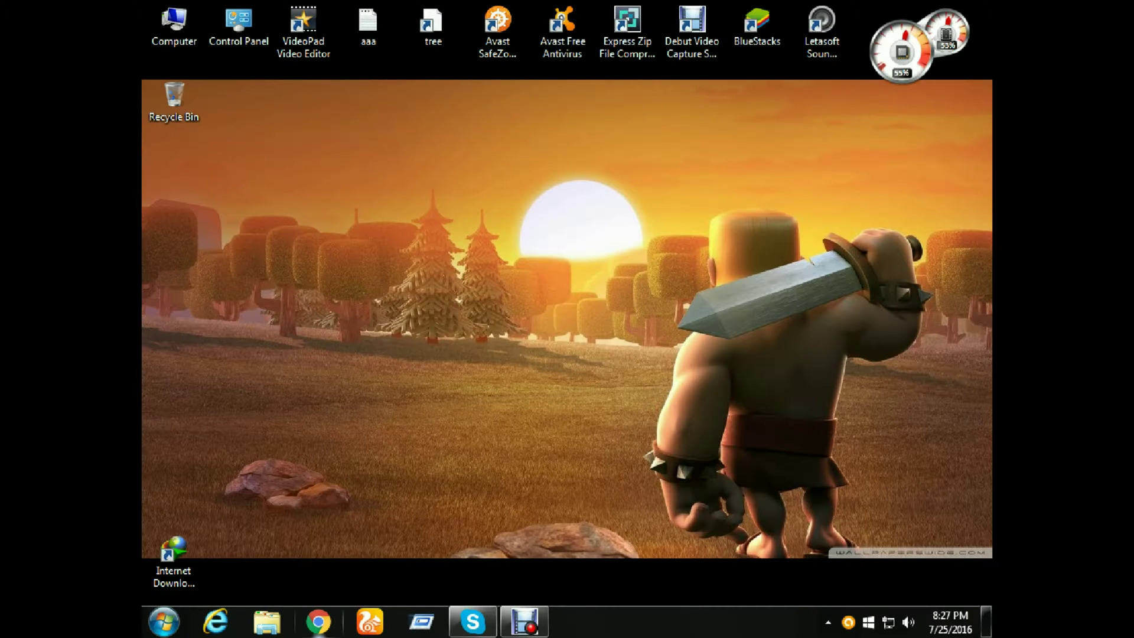
{"action": "left_click", "coordinate": [318, 621]}
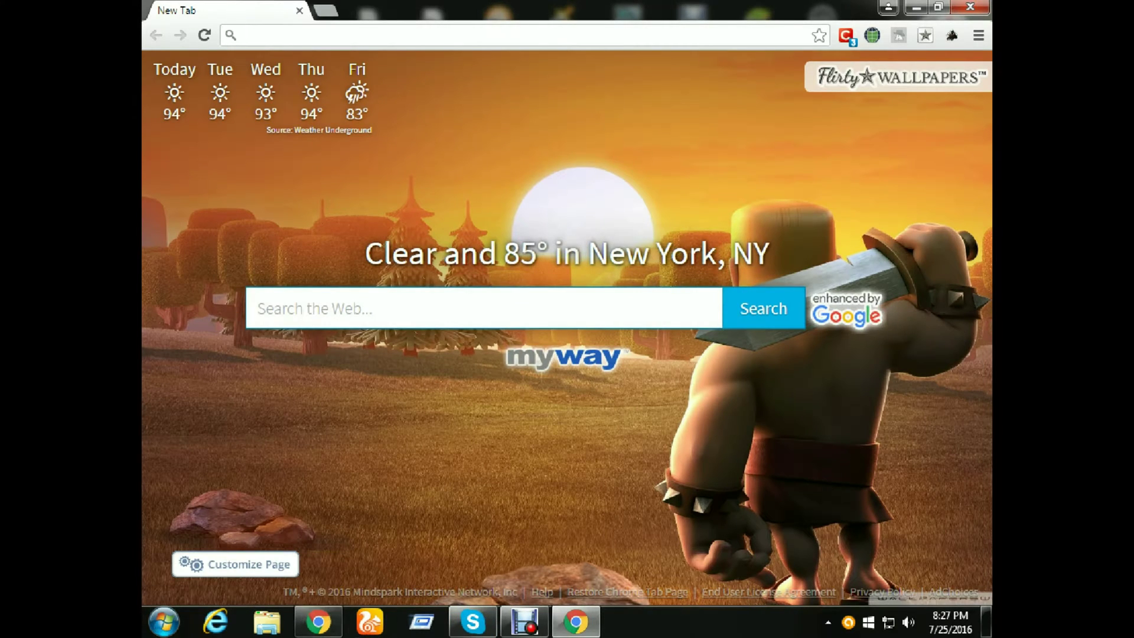
{"action": "left_click", "coordinate": [969, 7]}
{"action": "left_click", "coordinate": [369, 621]}
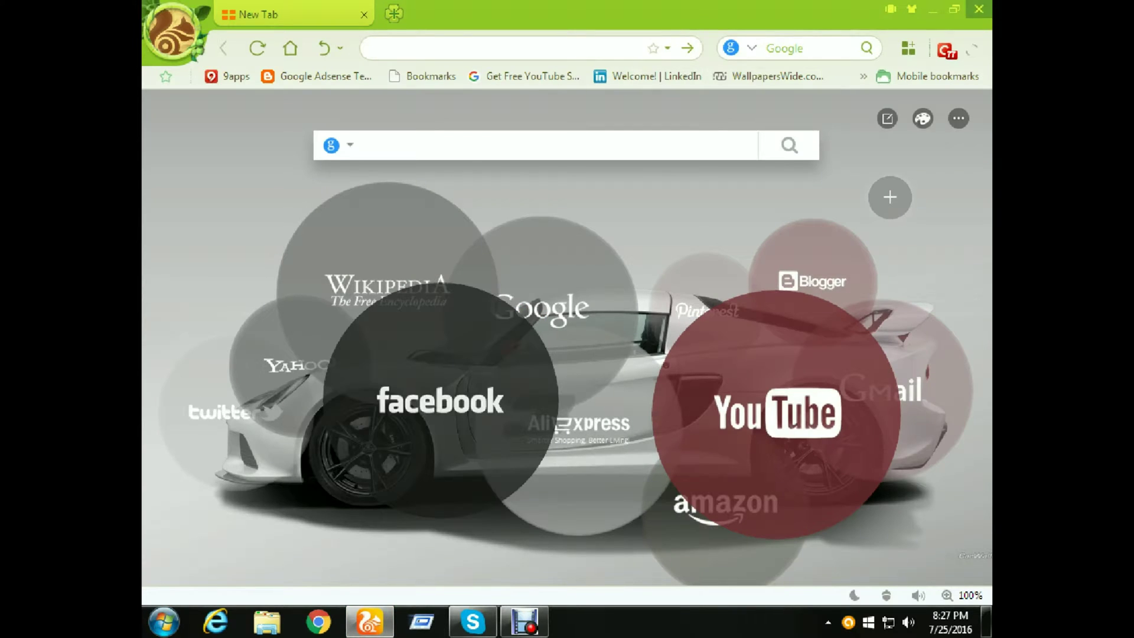
{"action": "left_click", "coordinate": [978, 8]}
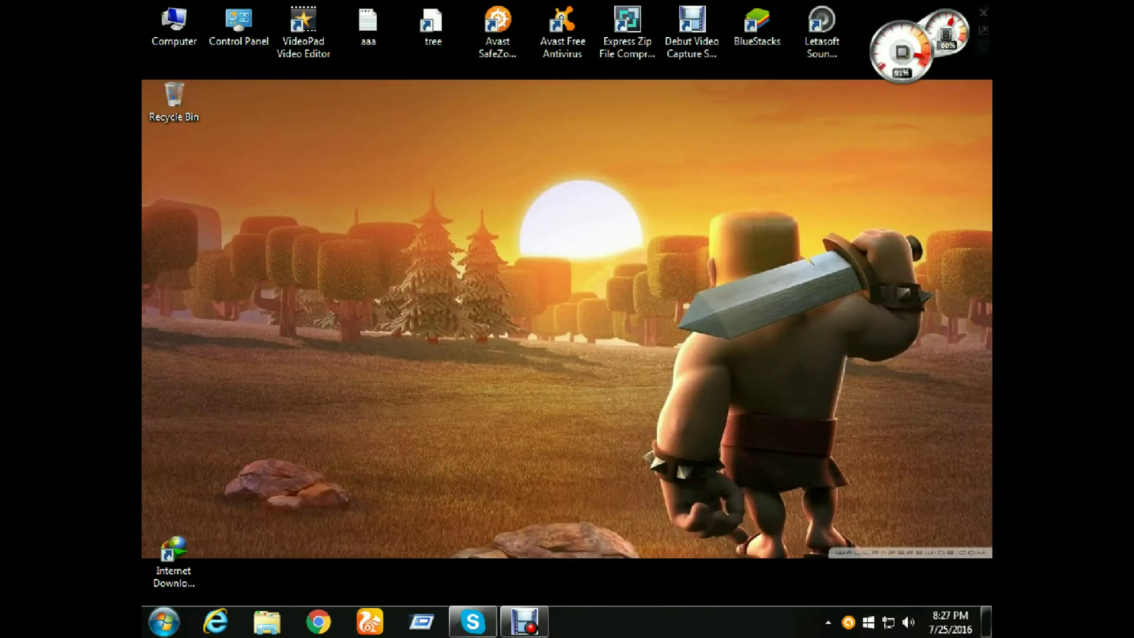
{"action": "right_click", "coordinate": [508, 136]}
{"action": "left_click", "coordinate": [553, 184]}
{"action": "right_click", "coordinate": [432, 143]}
{"action": "left_click", "coordinate": [476, 189]}
{"action": "right_click", "coordinate": [476, 132]}
{"action": "left_click", "coordinate": [514, 179]}
{"action": "right_click", "coordinate": [425, 99]}
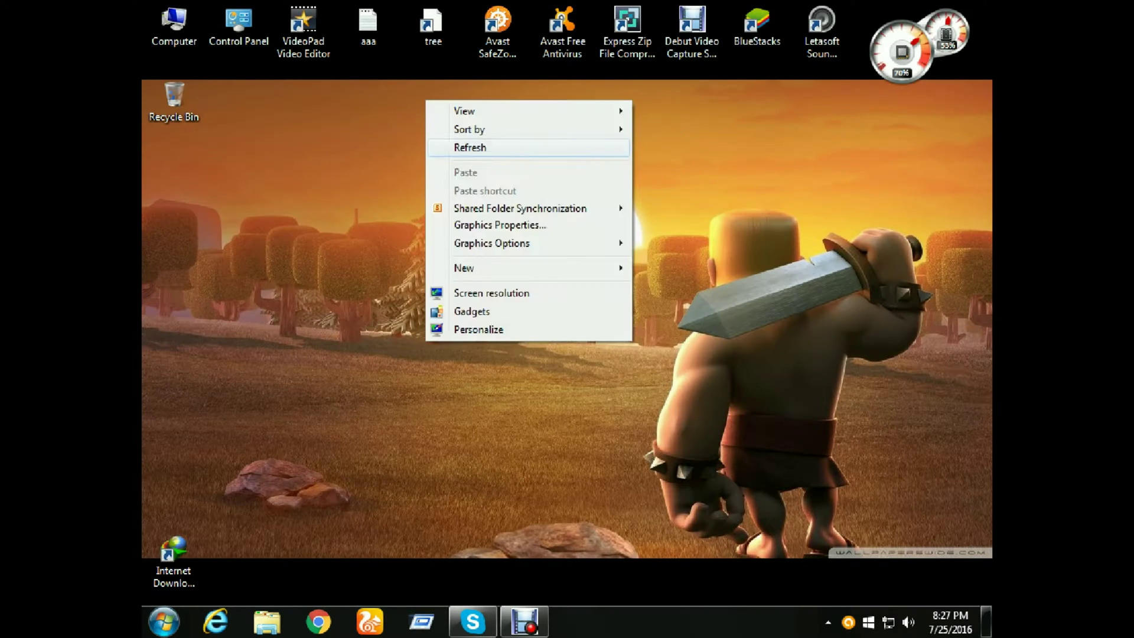
{"action": "left_click", "coordinate": [466, 147]}
{"action": "right_click", "coordinate": [457, 111]}
{"action": "left_click", "coordinate": [500, 157]}
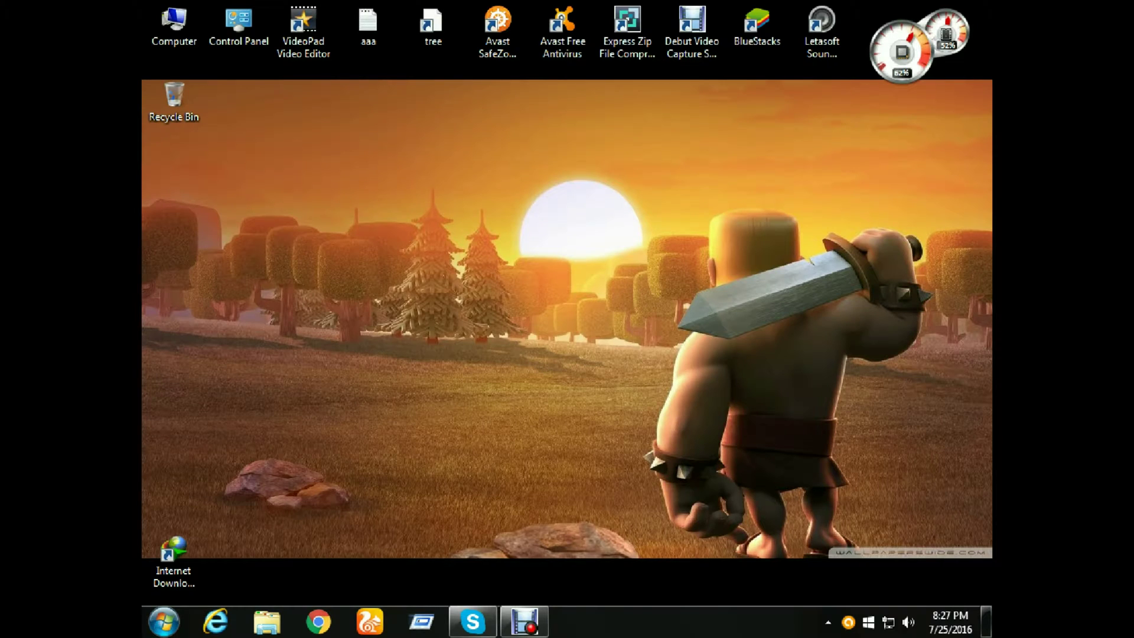
{"action": "right_click", "coordinate": [495, 159]}
{"action": "left_click", "coordinate": [537, 206]}
{"action": "right_click", "coordinate": [479, 148]}
{"action": "left_click", "coordinate": [523, 196]}
{"action": "right_click", "coordinate": [482, 158]}
{"action": "left_click", "coordinate": [520, 202]}
{"action": "right_click", "coordinate": [493, 170]}
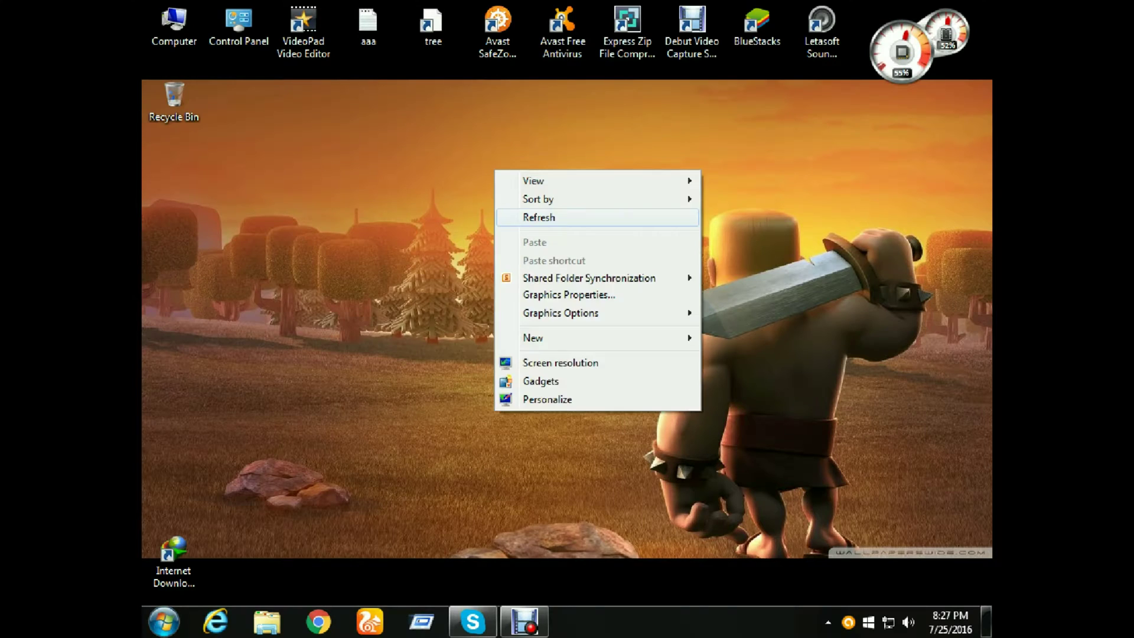
{"action": "left_click", "coordinate": [519, 216]}
{"action": "right_click", "coordinate": [469, 169]}
{"action": "left_click", "coordinate": [513, 218]}
{"action": "right_click", "coordinate": [484, 169]}
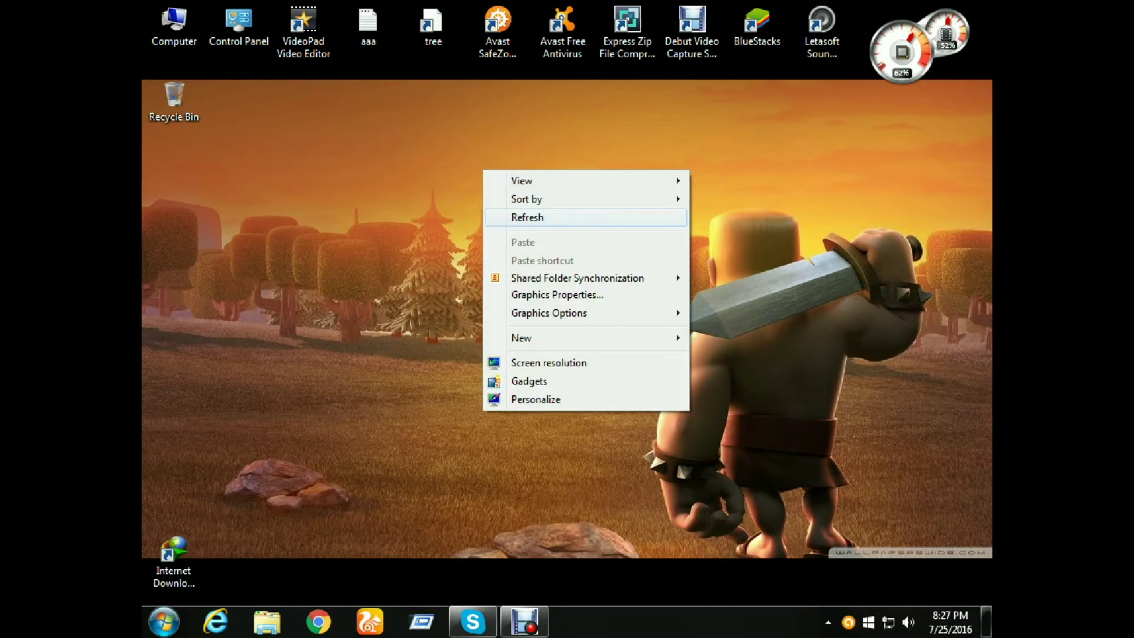
{"action": "left_click", "coordinate": [525, 217]}
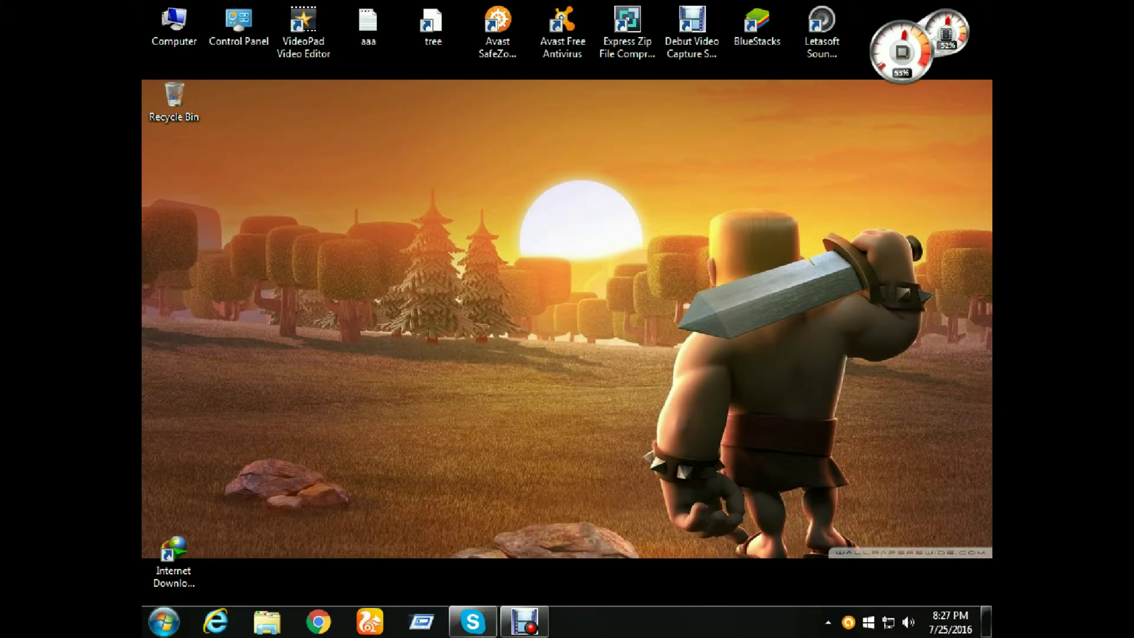
{"action": "right_click", "coordinate": [405, 144]}
{"action": "left_click", "coordinate": [449, 192]}
{"action": "right_click", "coordinate": [410, 132]}
{"action": "left_click", "coordinate": [452, 177]}
{"action": "right_click", "coordinate": [413, 144]}
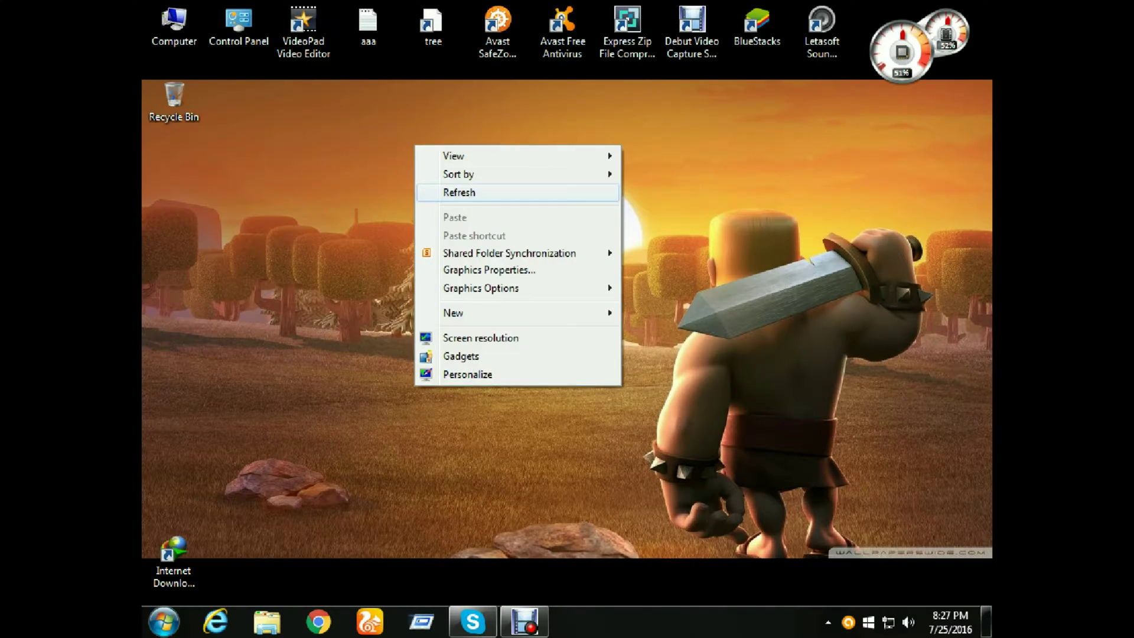
{"action": "left_click", "coordinate": [458, 192]}
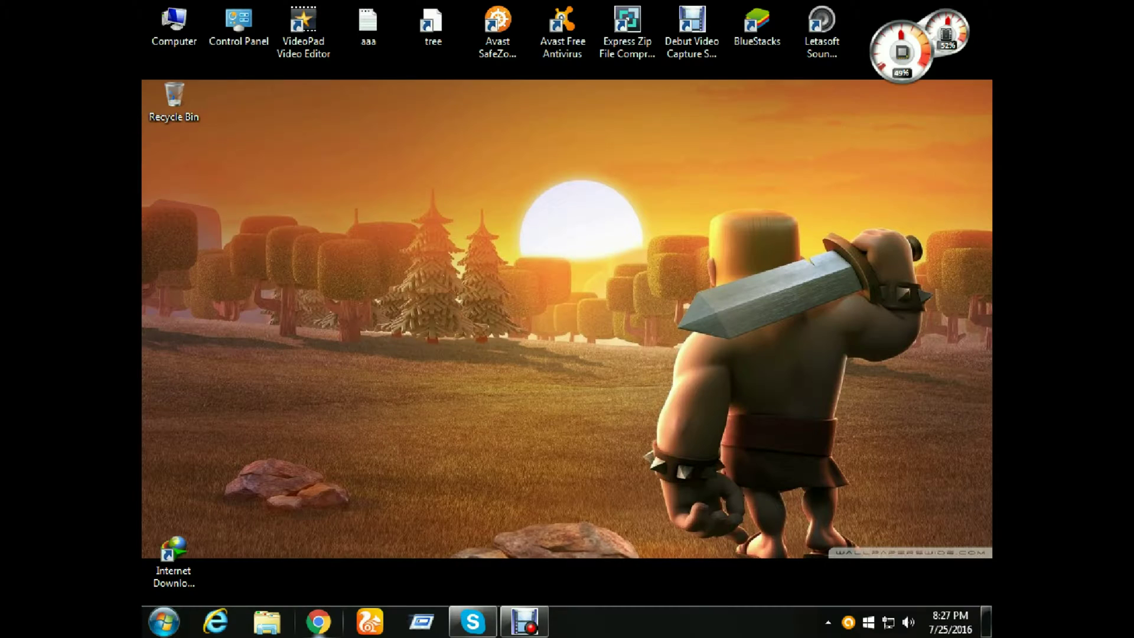
{"action": "left_click", "coordinate": [319, 621]}
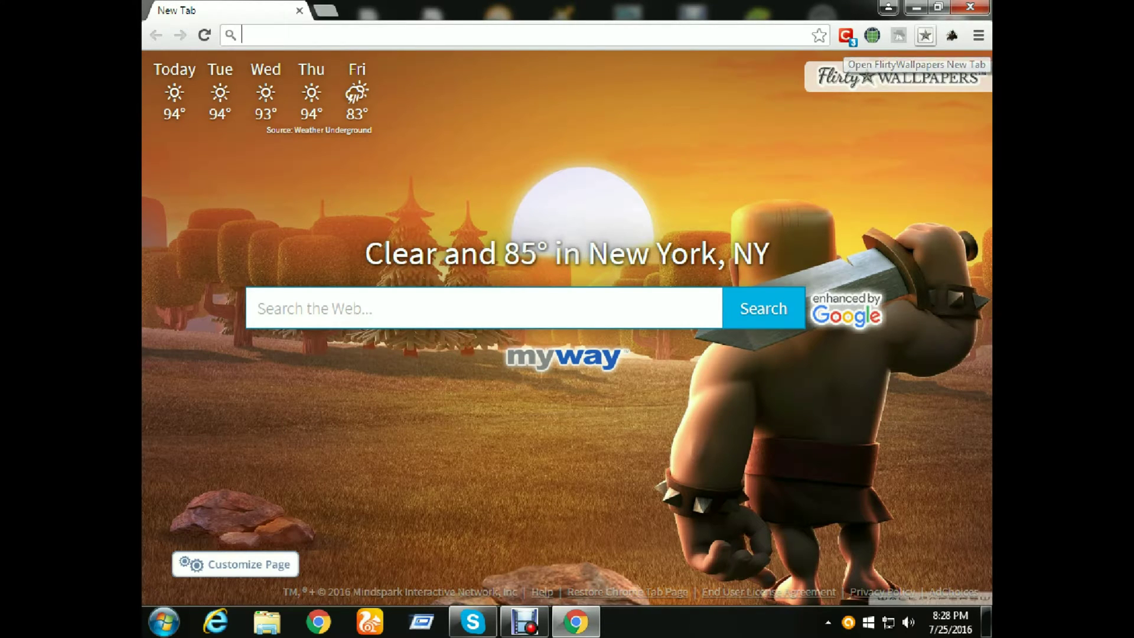
Step: Open two Flirty Wallpapers new tabs and bring up the Customize Page wallpaper panel
{"action": "left_click", "coordinate": [924, 35]}
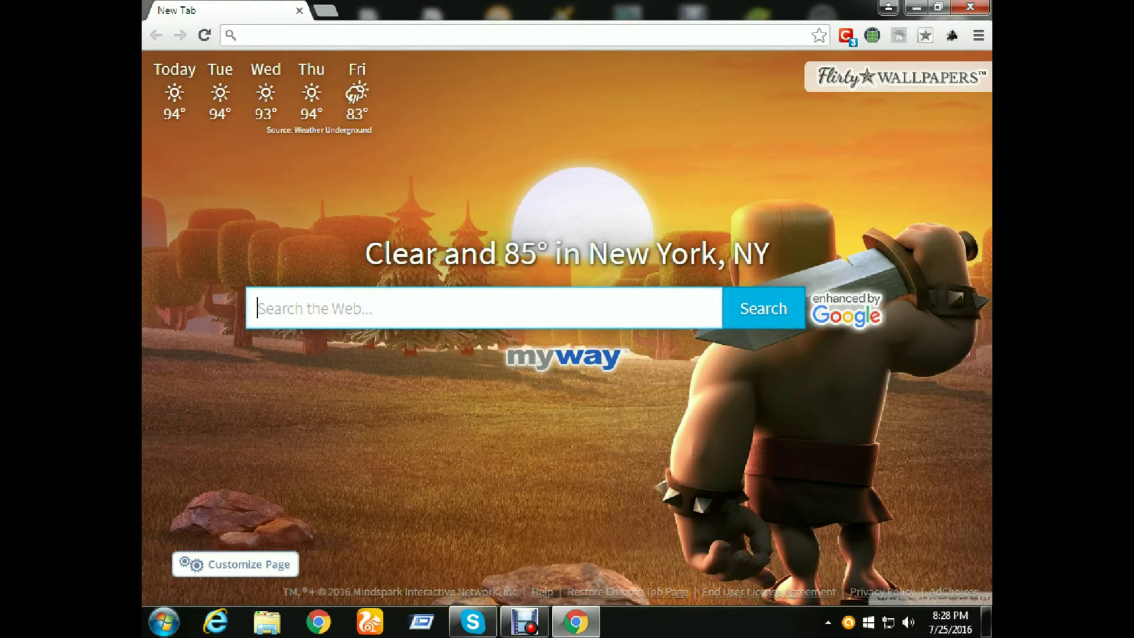
{"action": "left_click", "coordinate": [925, 36]}
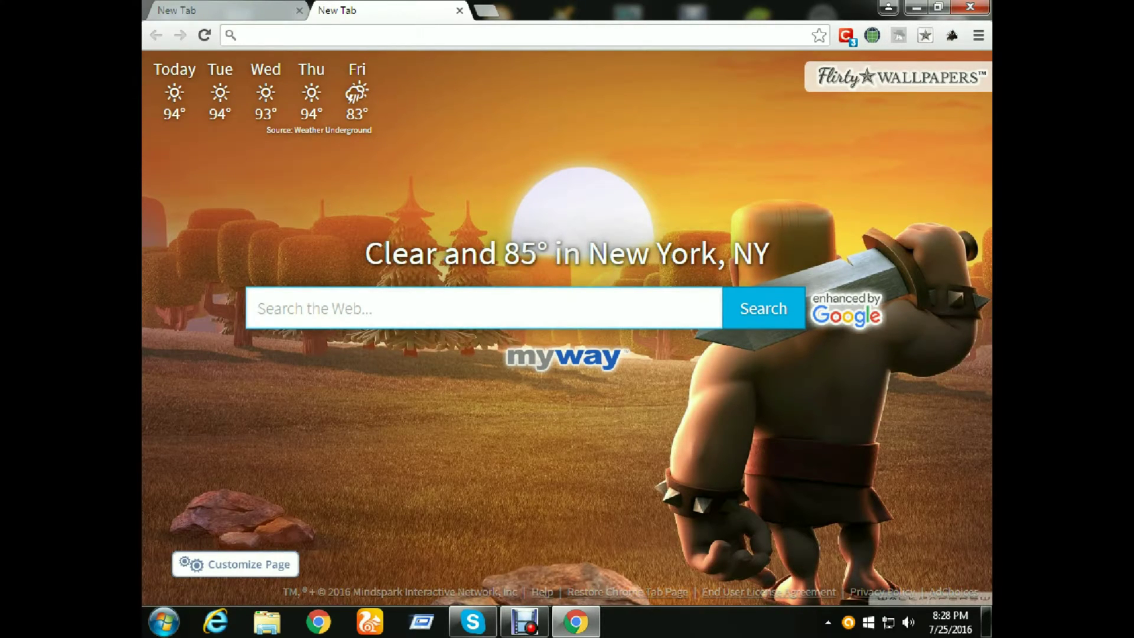
{"action": "left_click", "coordinate": [235, 564]}
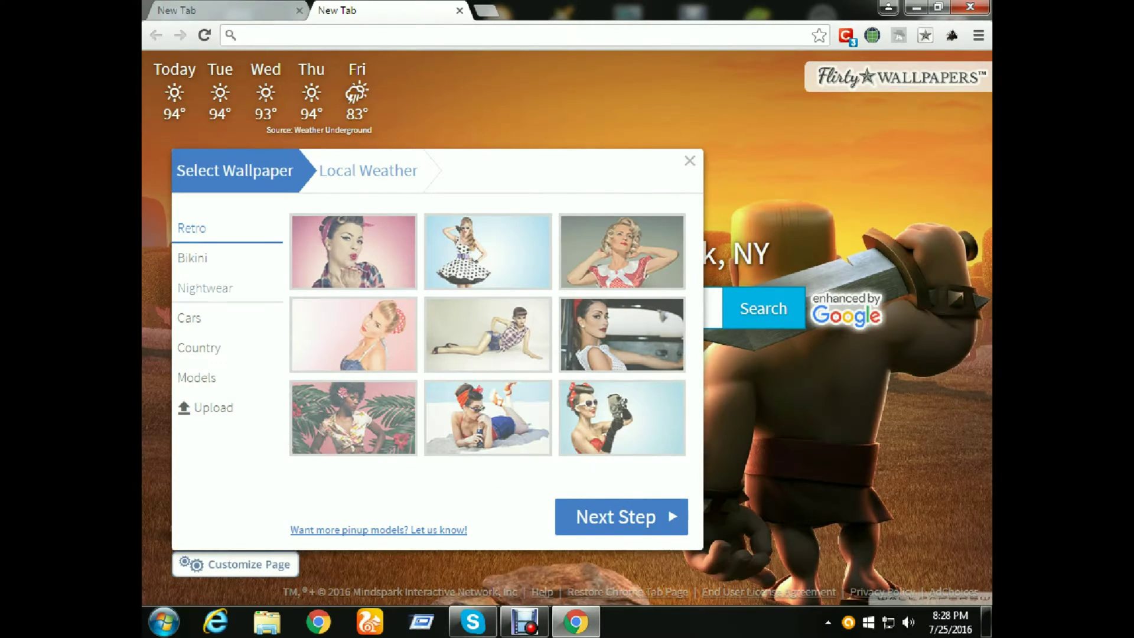
Step: Upload the youtube-button2 image as the new tab wallpaper and continue to the weather step
{"action": "left_click", "coordinate": [195, 258]}
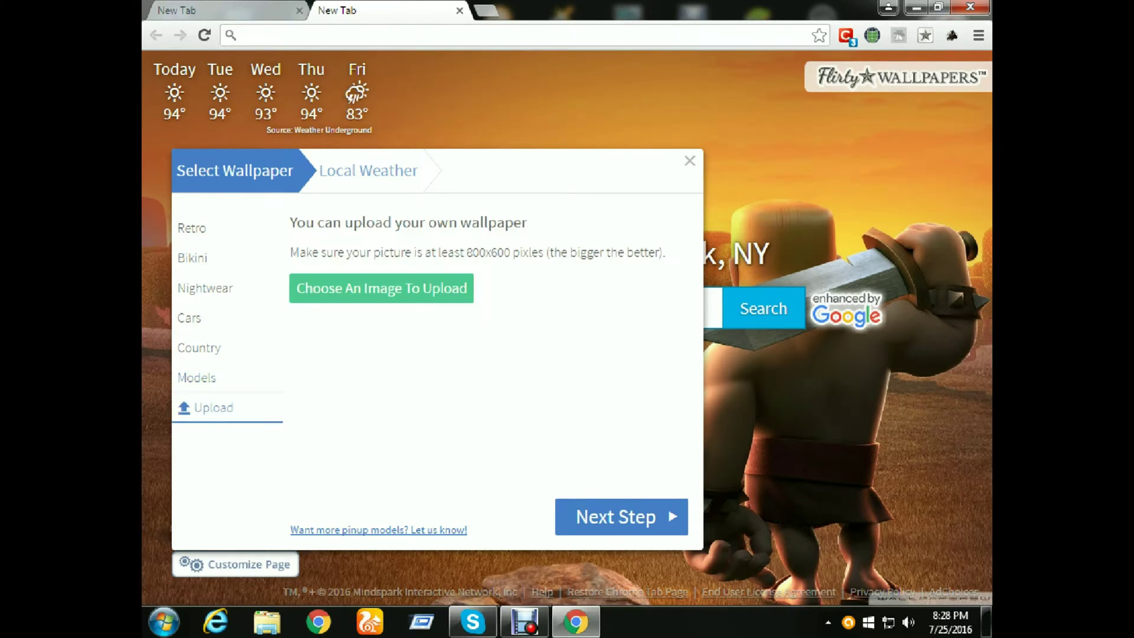
{"action": "left_click", "coordinate": [381, 288]}
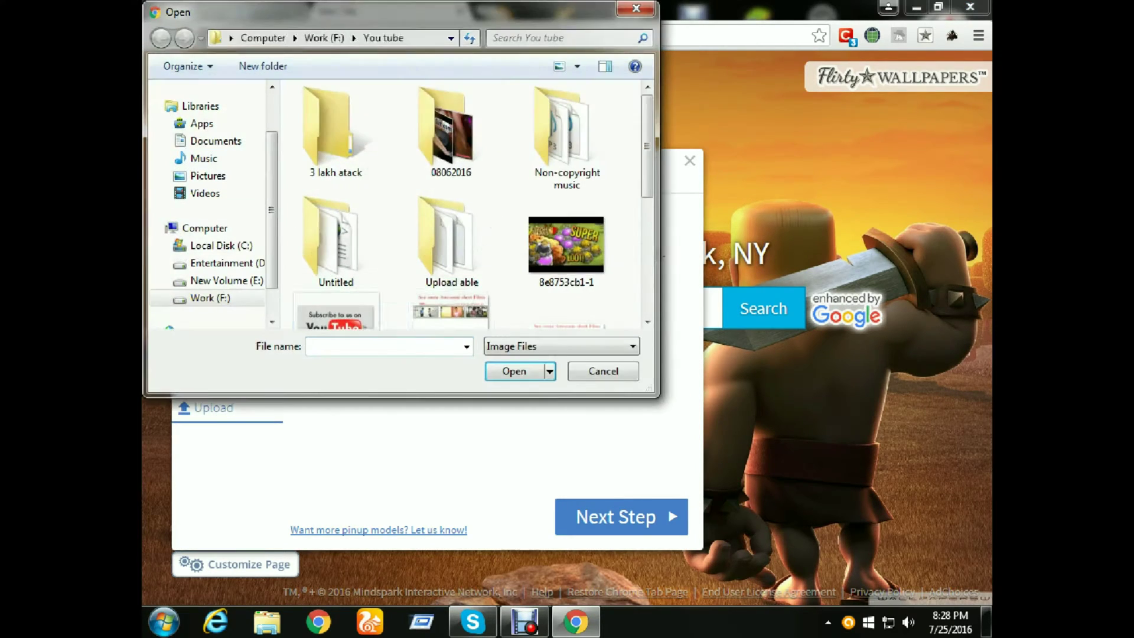
{"action": "scroll", "coordinate": [460, 204], "scroll_direction": "down", "scroll_amount": 4}
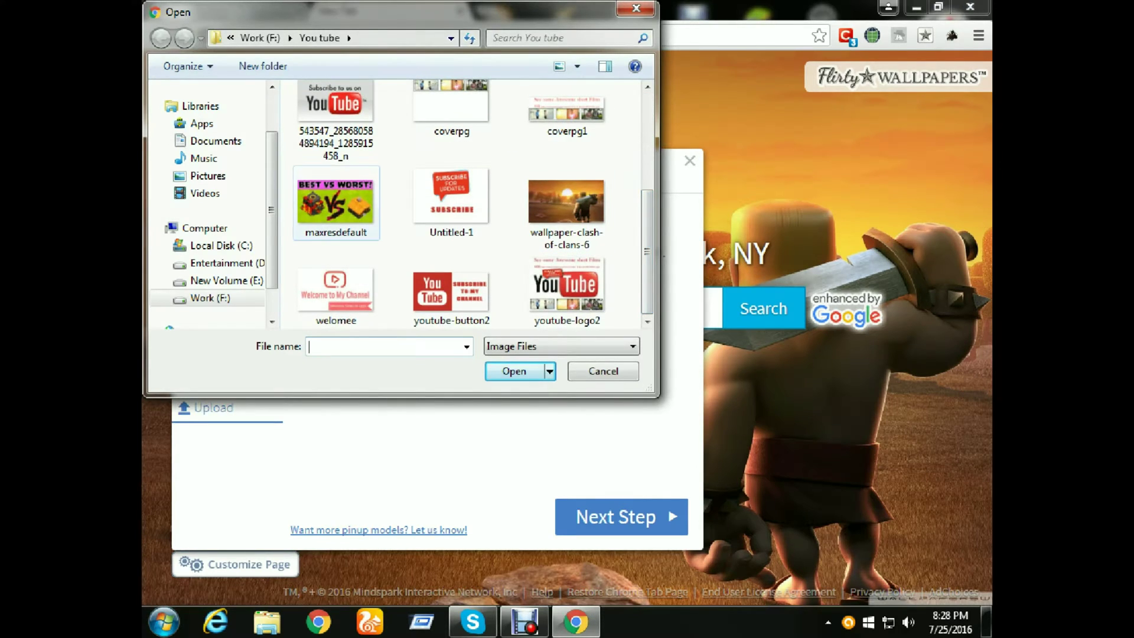
{"action": "left_click", "coordinate": [336, 203]}
{"action": "left_click", "coordinate": [452, 292]}
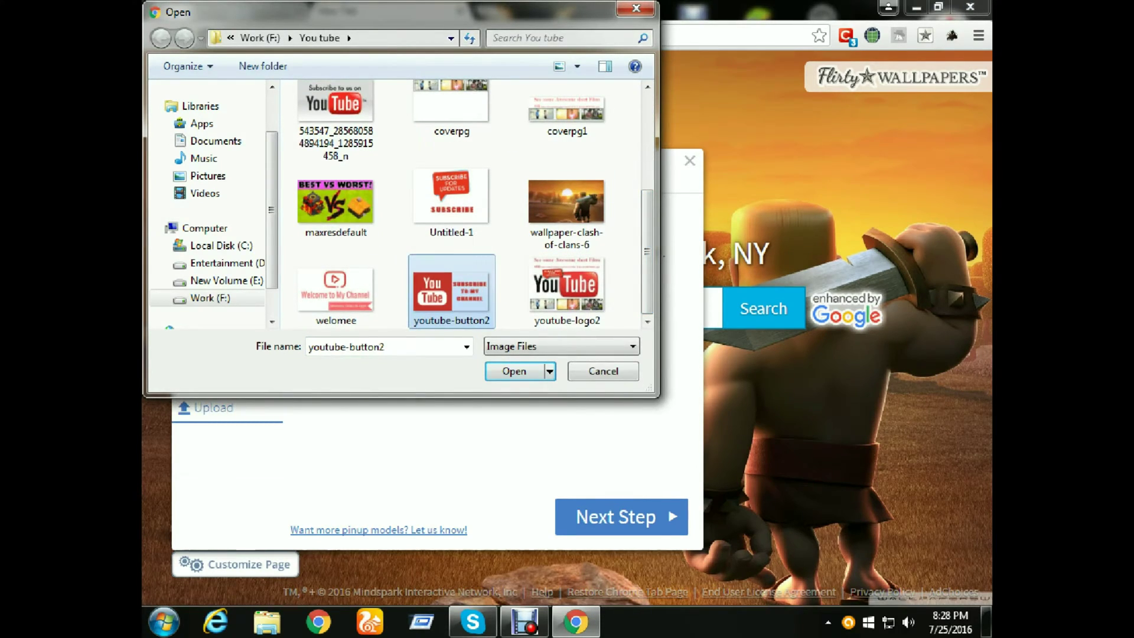
{"action": "left_click", "coordinate": [514, 372]}
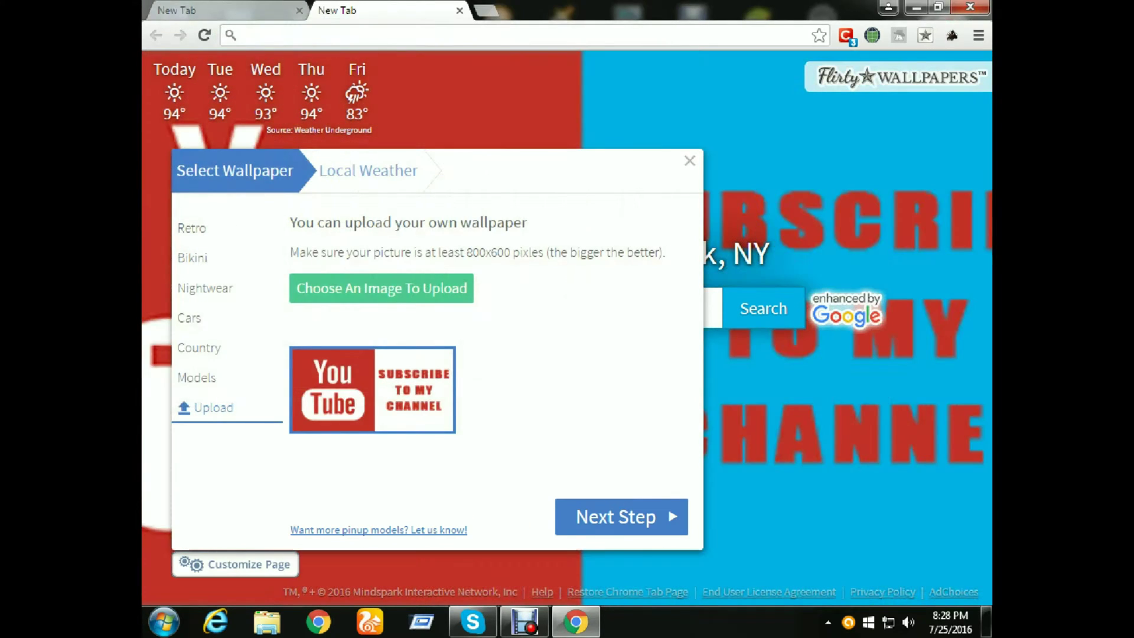
{"action": "left_click", "coordinate": [621, 516]}
Step: Replace the wallpaper with the uploaded wallpaper-clash-of-clans-6 image and finish the setup
{"action": "left_click", "coordinate": [621, 517]}
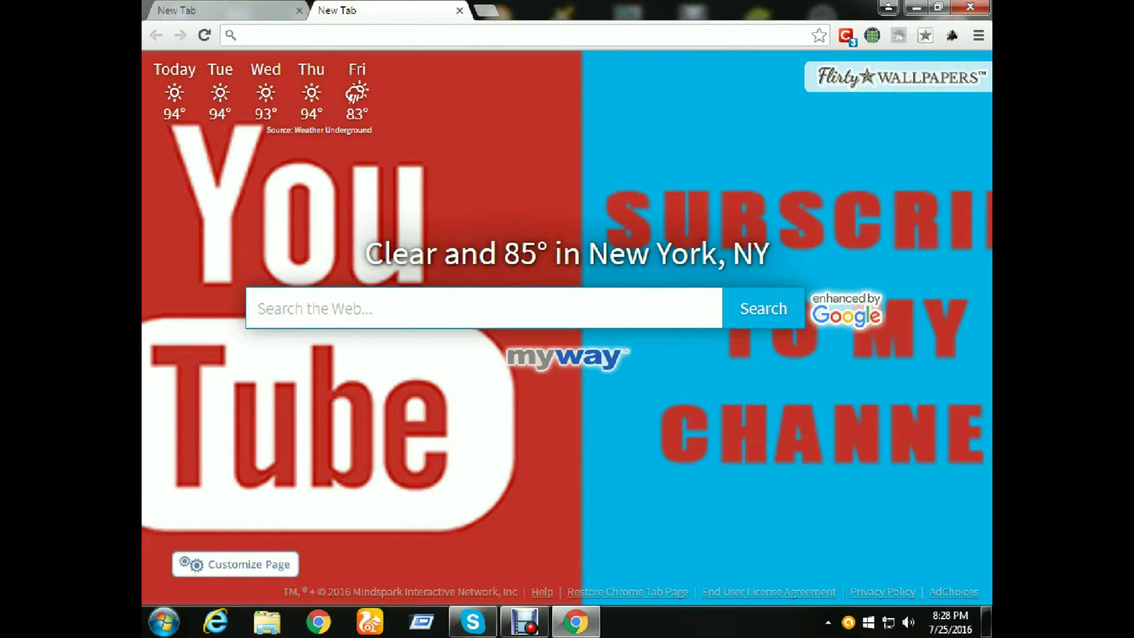
{"action": "left_click", "coordinate": [235, 564]}
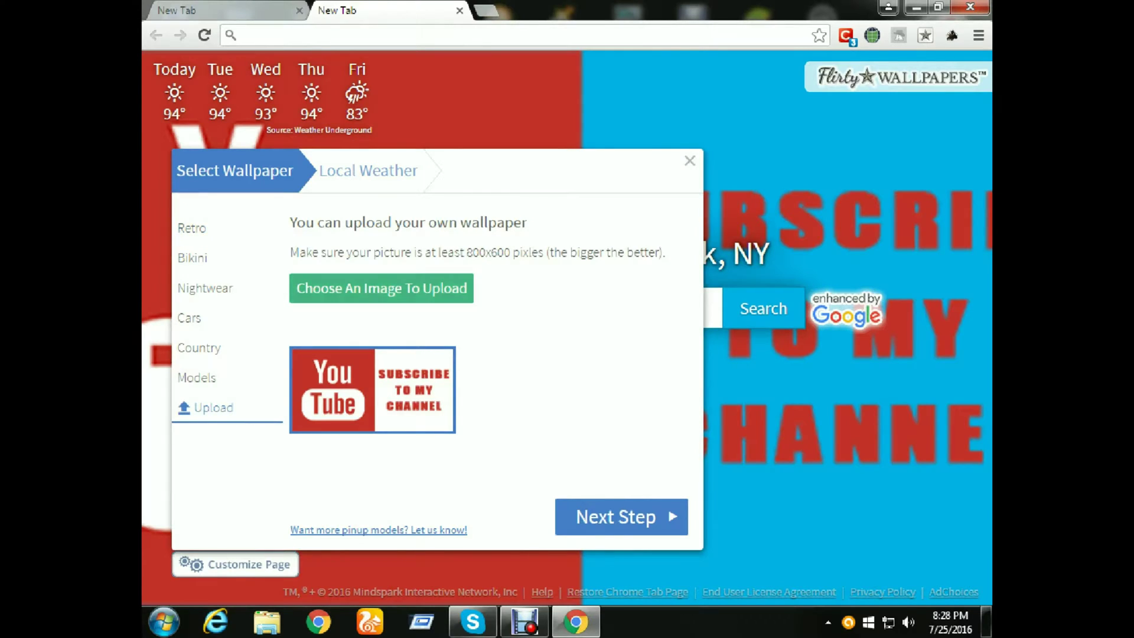
{"action": "left_click", "coordinate": [381, 288]}
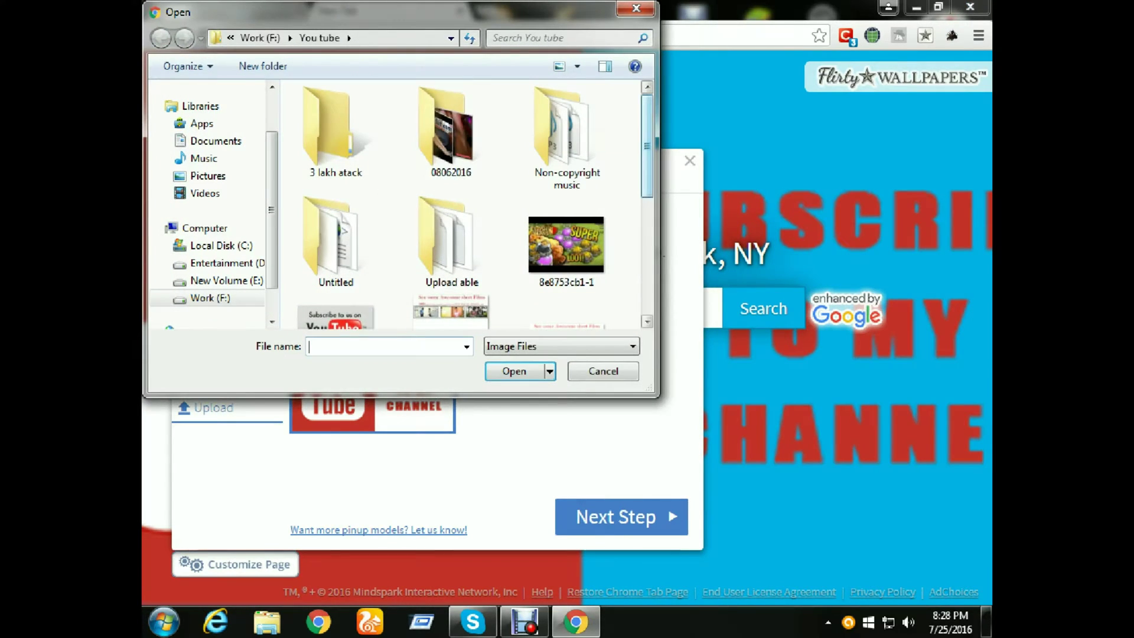
{"action": "left_click_drag", "start_coordinate": [647, 147], "coordinate": [648, 255]}
{"action": "left_click", "coordinate": [566, 210]}
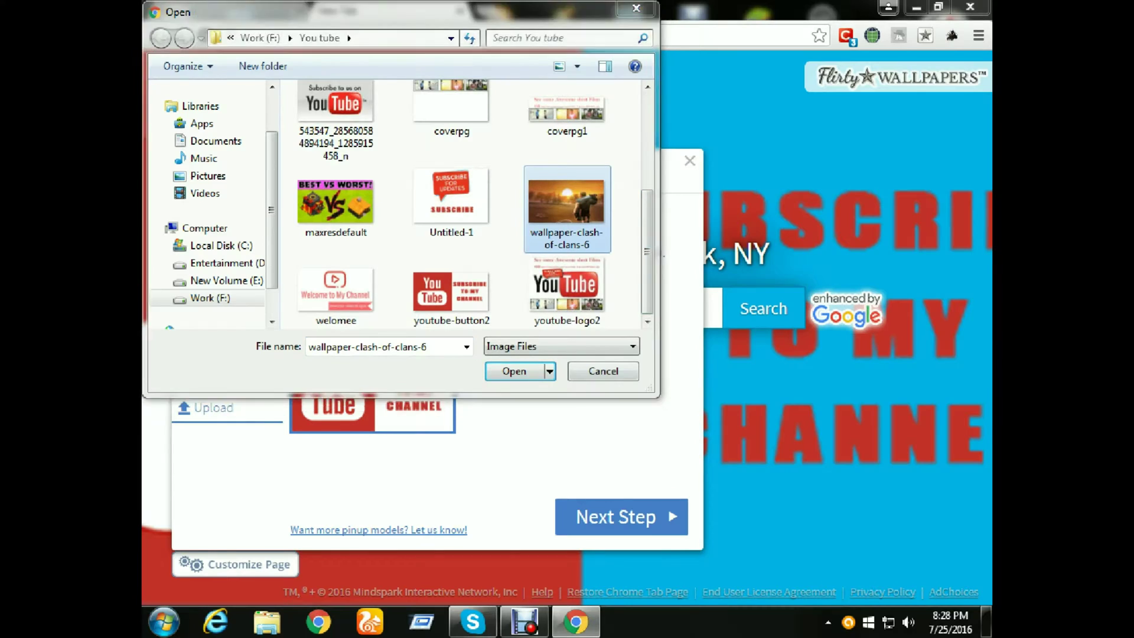
{"action": "left_click", "coordinate": [513, 372]}
{"action": "left_click", "coordinate": [621, 516]}
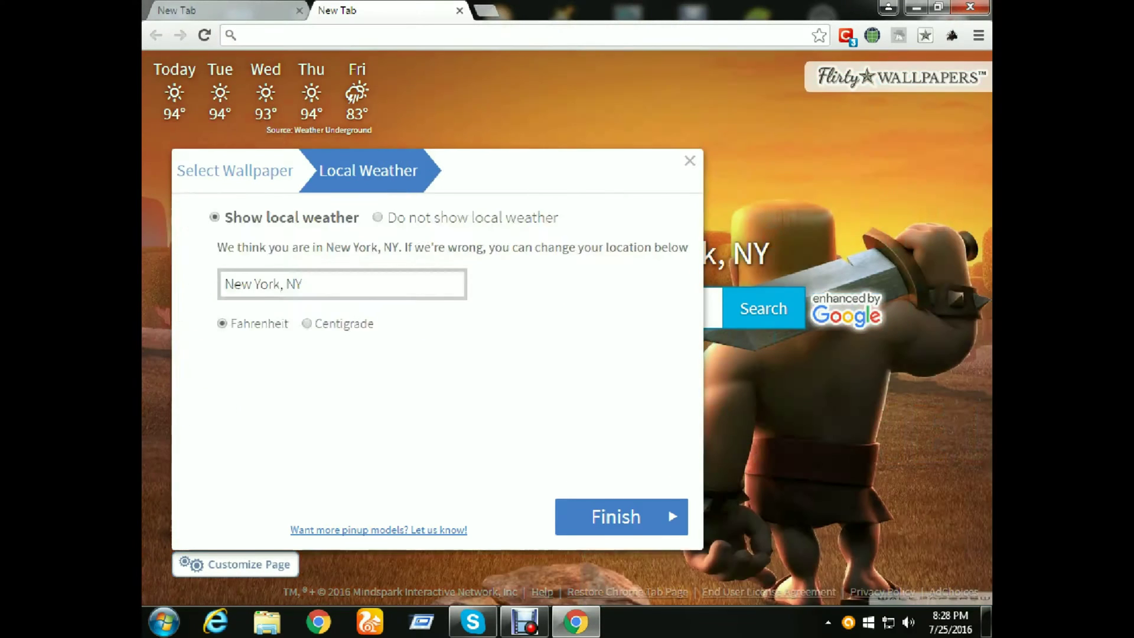
{"action": "left_click", "coordinate": [621, 516]}
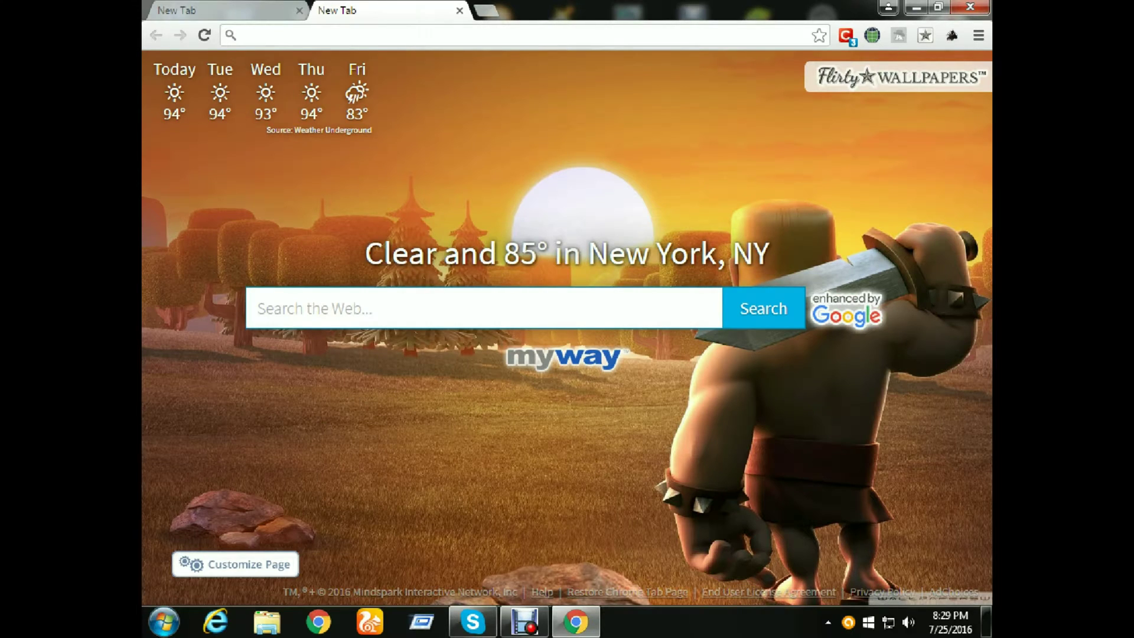
{"action": "left_click", "coordinate": [235, 564]}
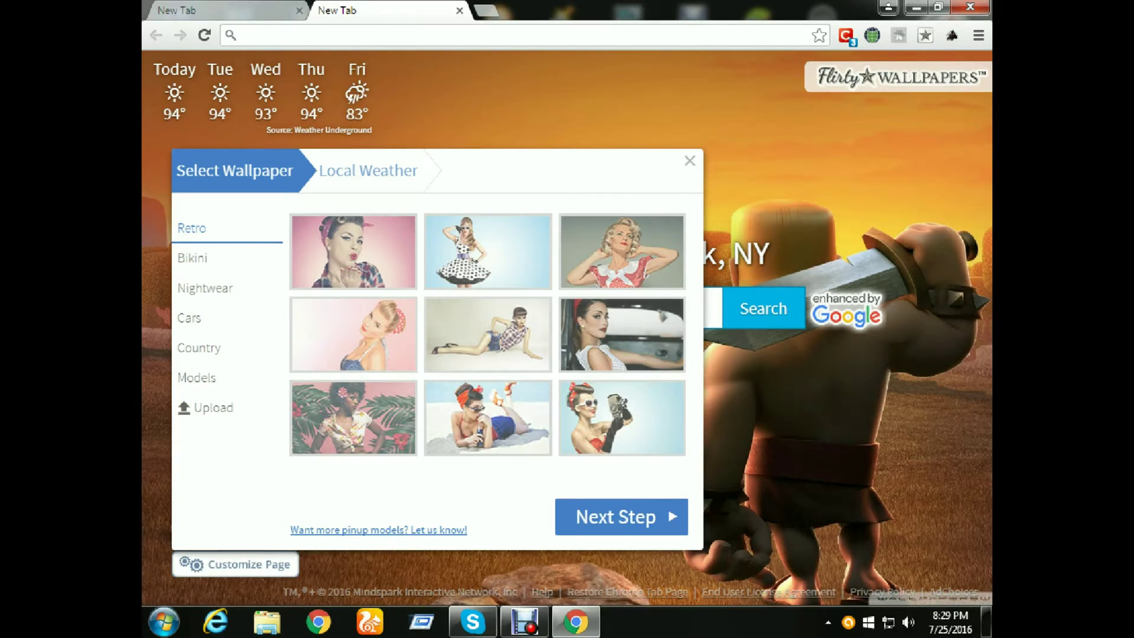
{"action": "left_click", "coordinate": [192, 258]}
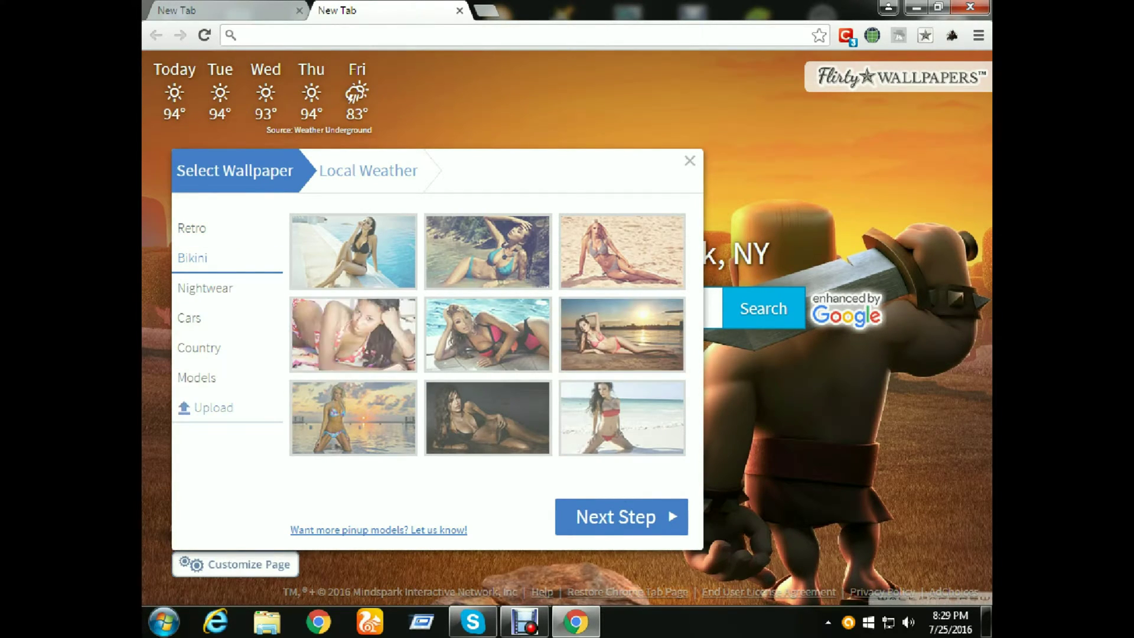
{"action": "left_click", "coordinate": [210, 407]}
{"action": "left_click", "coordinate": [690, 160]}
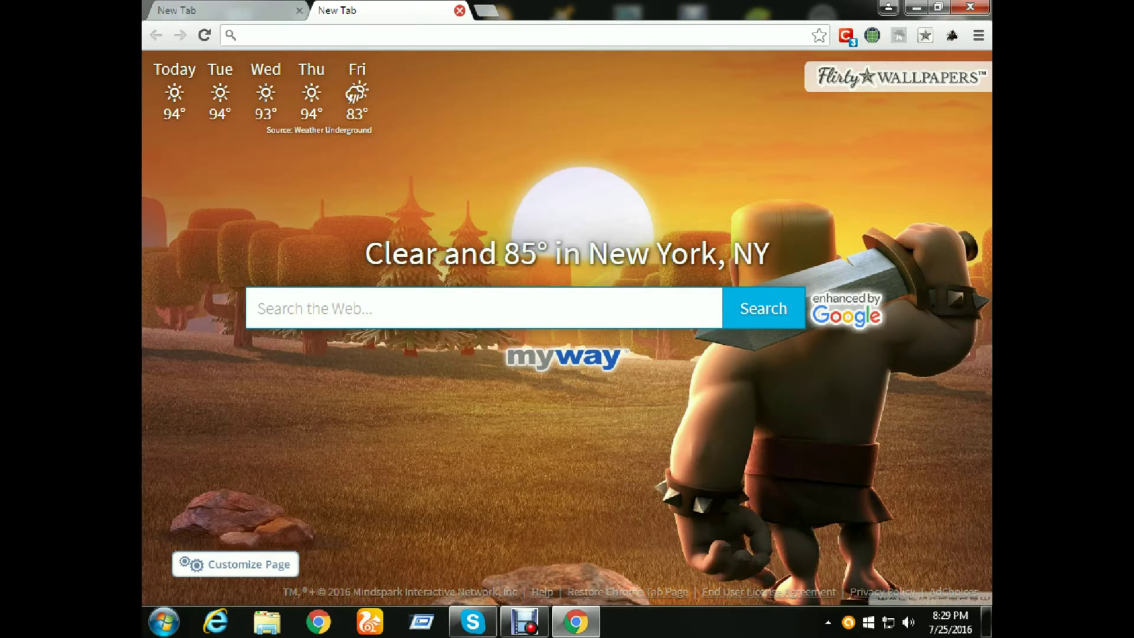
Step: Close the extra New Tab and show the wallpapers extension's popup
{"action": "left_click", "coordinate": [459, 10]}
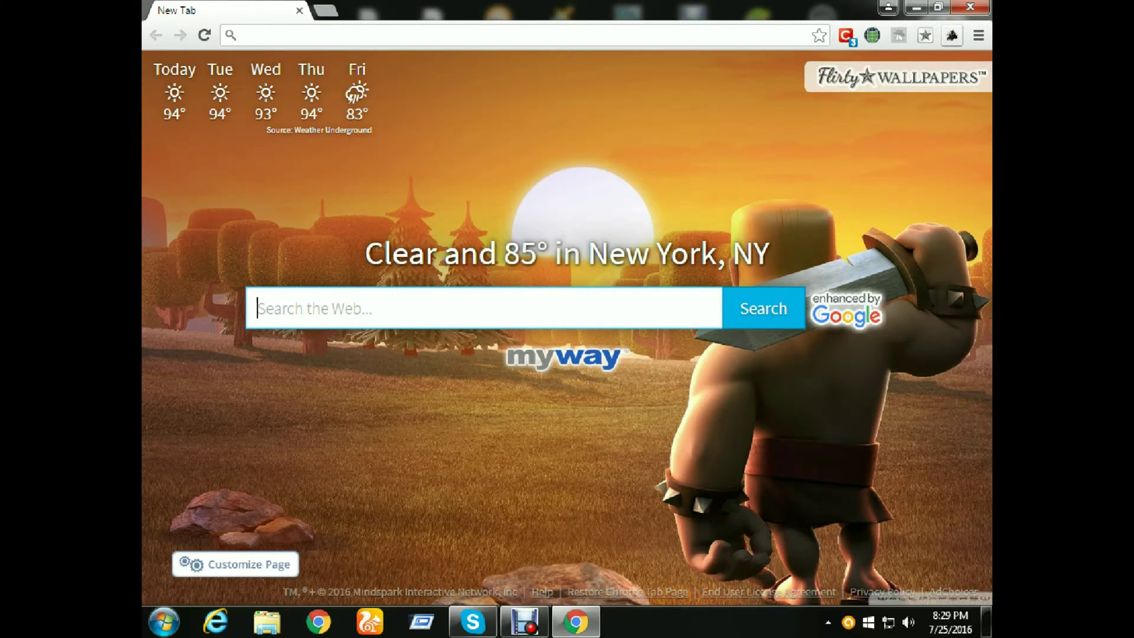
{"action": "left_click", "coordinate": [951, 36]}
{"action": "left_click", "coordinate": [951, 36]}
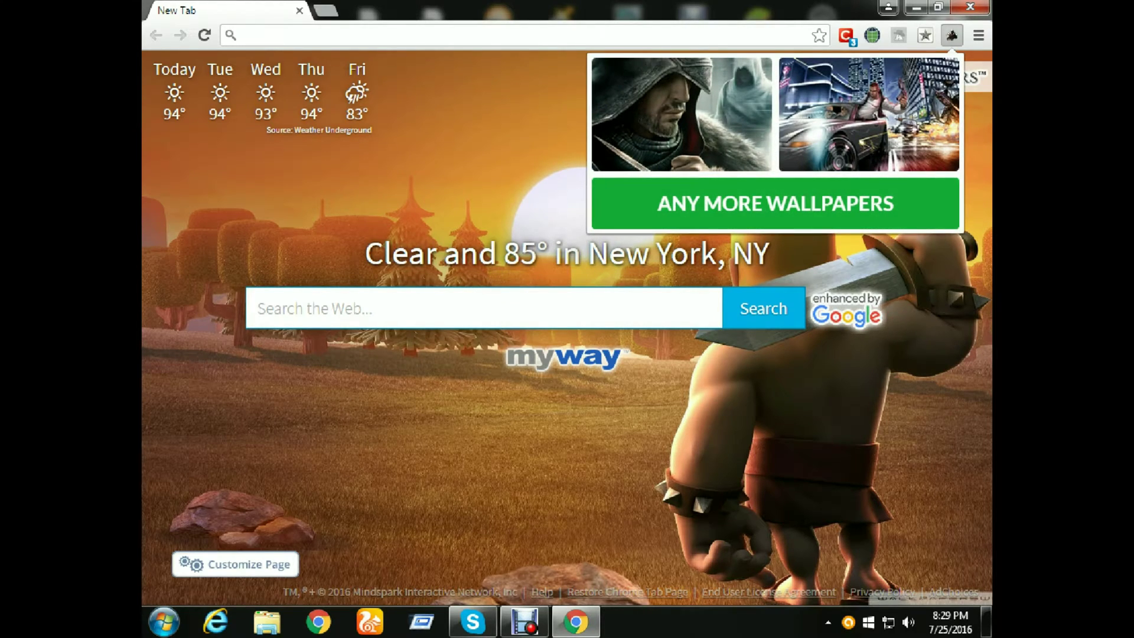
Step: Follow ANY MORE WALLPAPERS to the 3D Wallpapers Games page in a new tab
{"action": "left_click", "coordinate": [728, 201]}
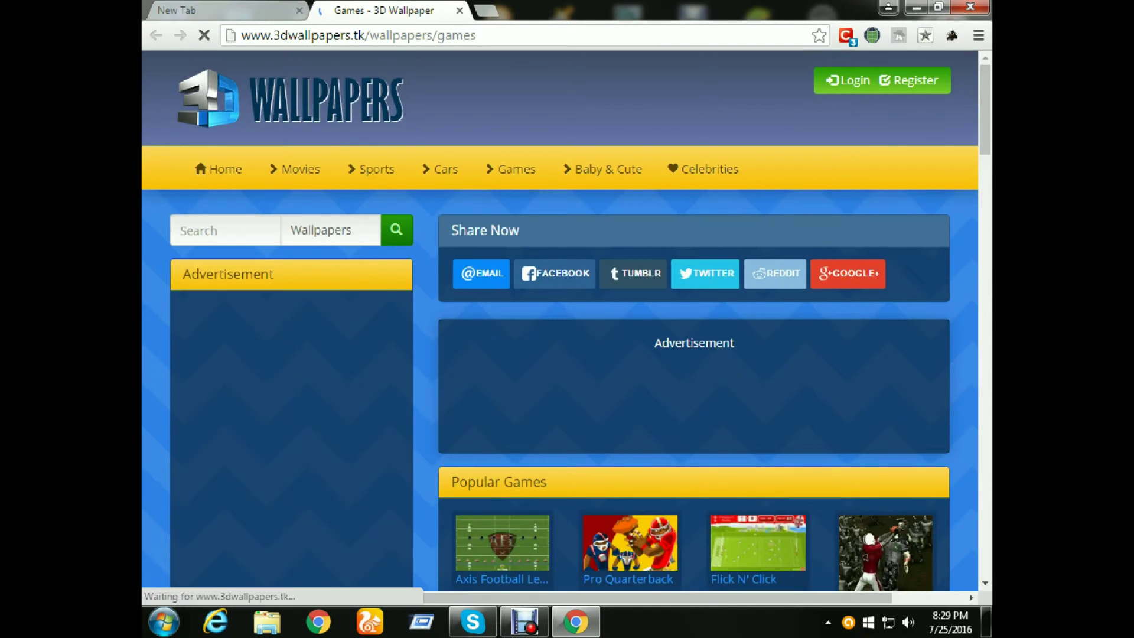
{"action": "scroll", "coordinate": [560, 321], "scroll_direction": "down", "scroll_amount": 1}
{"action": "scroll", "coordinate": [502, 382], "scroll_direction": "down", "scroll_amount": 1}
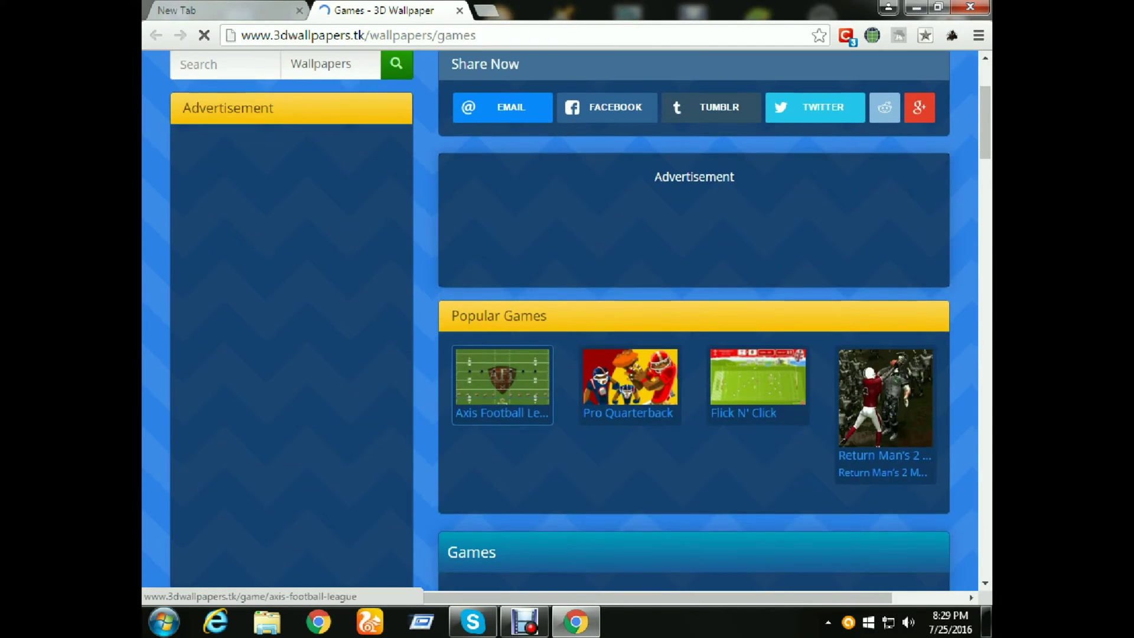
{"action": "scroll", "coordinate": [560, 321], "scroll_direction": "up", "scroll_amount": 2}
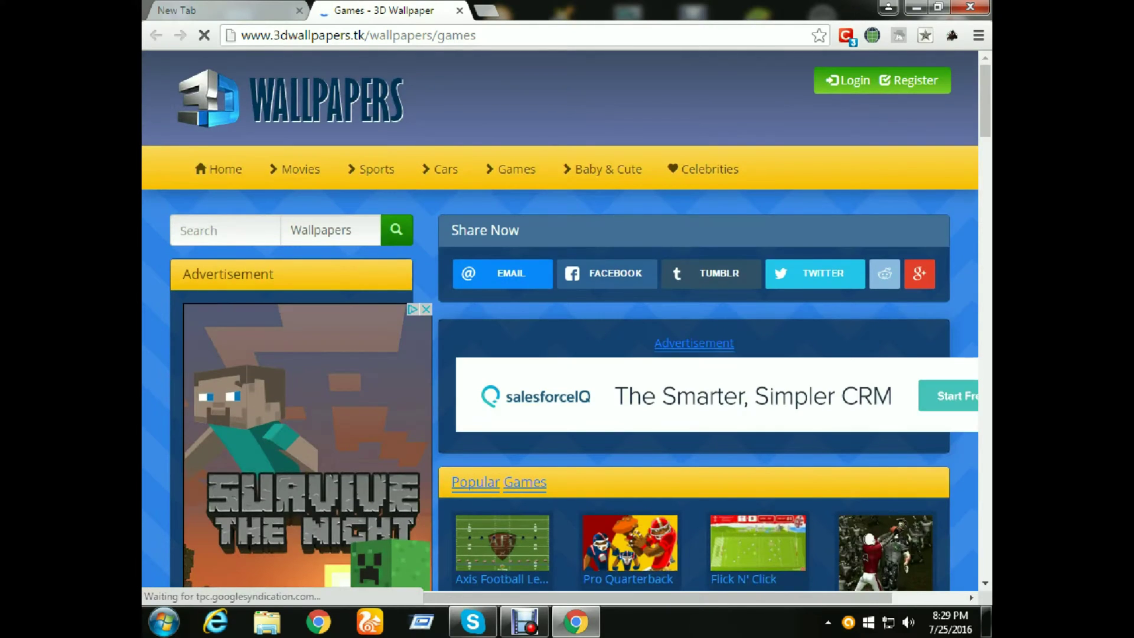
{"action": "scroll", "coordinate": [560, 319], "scroll_direction": "down", "scroll_amount": 1}
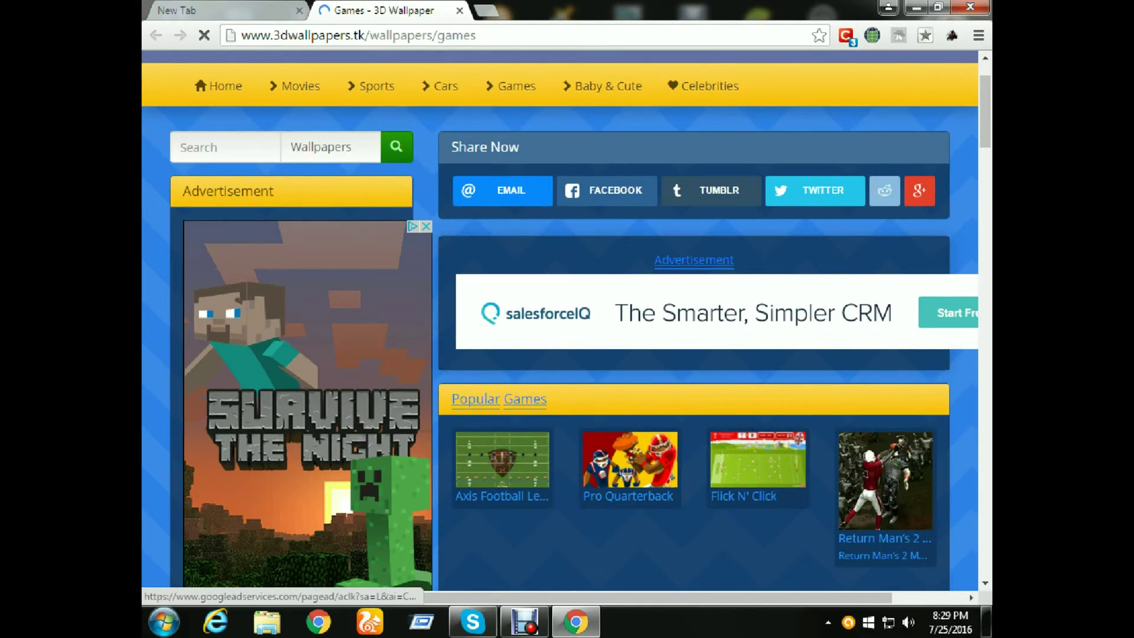
{"action": "scroll", "coordinate": [559, 321], "scroll_direction": "down", "scroll_amount": 1}
{"action": "scroll", "coordinate": [559, 321], "scroll_direction": "up", "scroll_amount": 2}
Step: Reload the Games page and scroll down to the Pokemon Go wallpapers dated 2016-07-17
{"action": "left_click", "coordinate": [516, 170]}
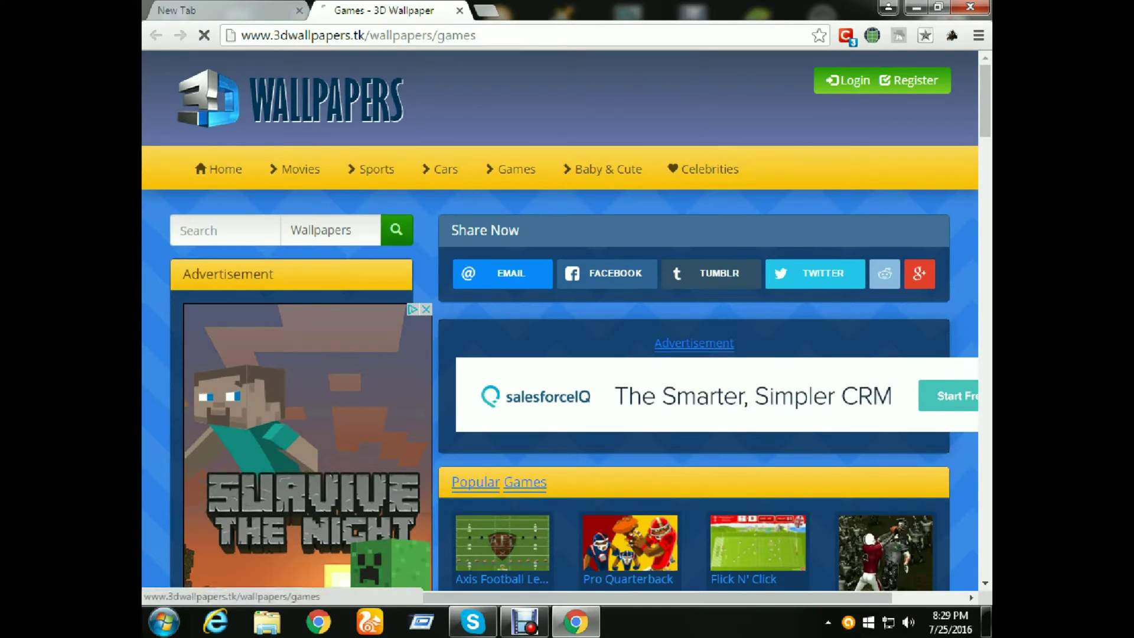
{"action": "scroll", "coordinate": [560, 319], "scroll_direction": "down", "scroll_amount": 2}
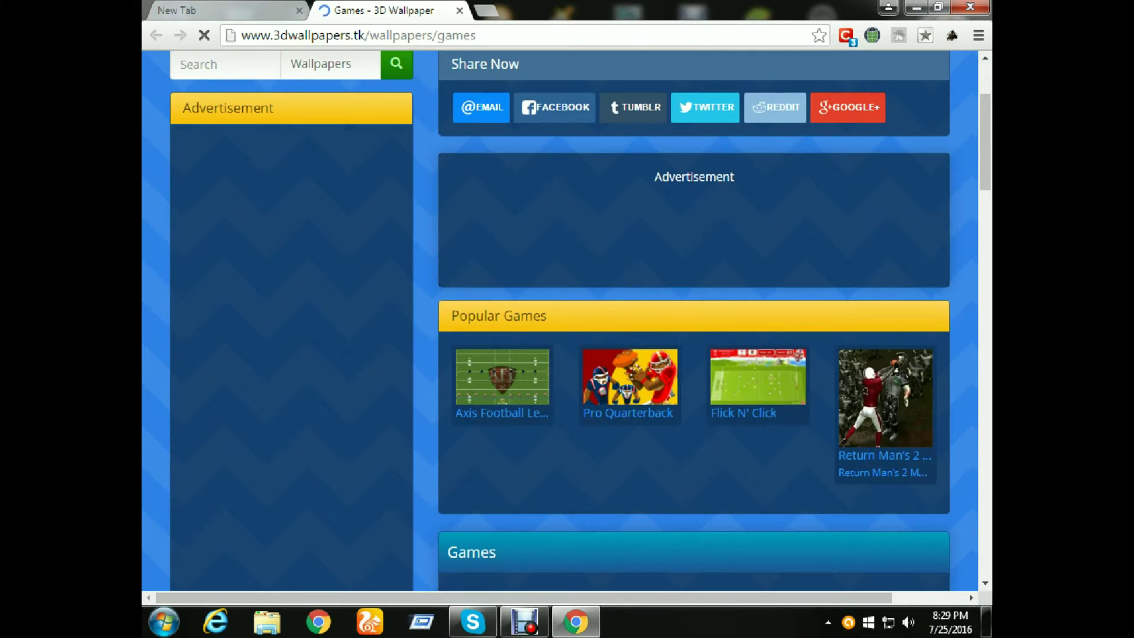
{"action": "scroll", "coordinate": [502, 160], "scroll_direction": "down", "scroll_amount": 3}
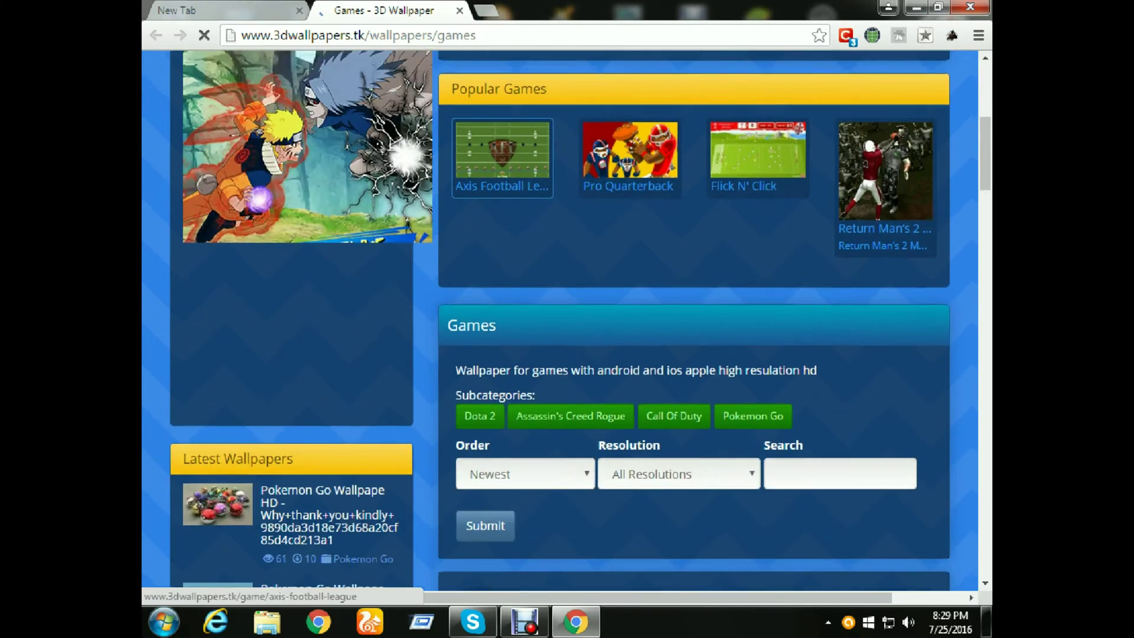
{"action": "scroll", "coordinate": [502, 160], "scroll_direction": "down", "scroll_amount": 4}
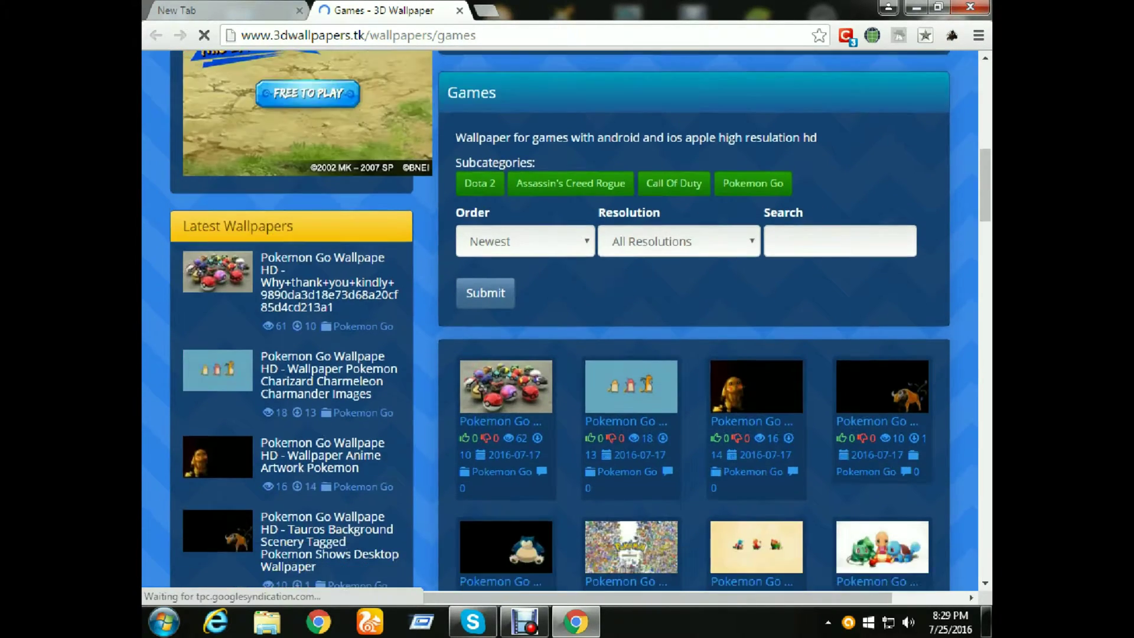
{"action": "scroll", "coordinate": [502, 159], "scroll_direction": "down", "scroll_amount": 12}
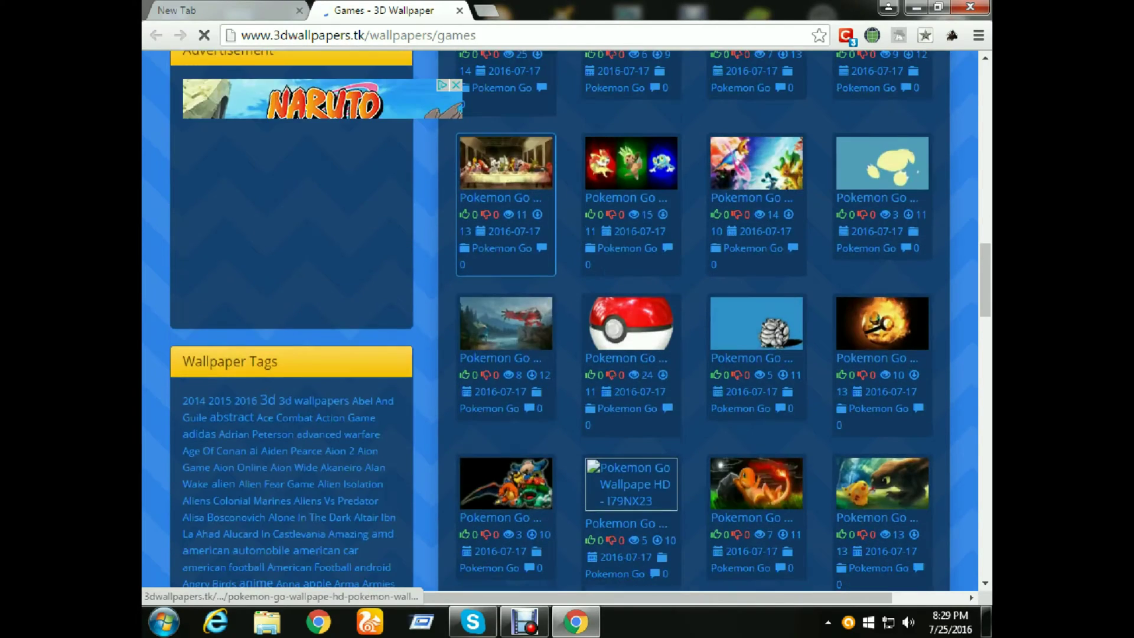
{"action": "scroll", "coordinate": [505, 274], "scroll_direction": "down", "scroll_amount": 8}
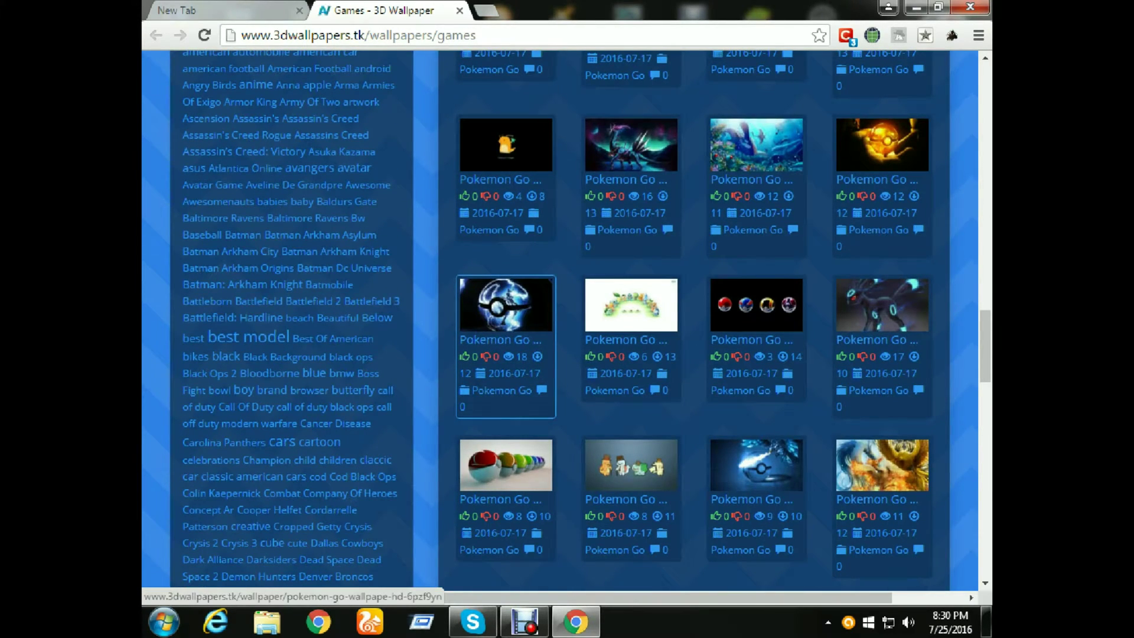
Step: Open the 'Pokemon Go Wallpape HD - Cute Pokemon 1080p' wallpaper's page
{"action": "left_click", "coordinate": [506, 144]}
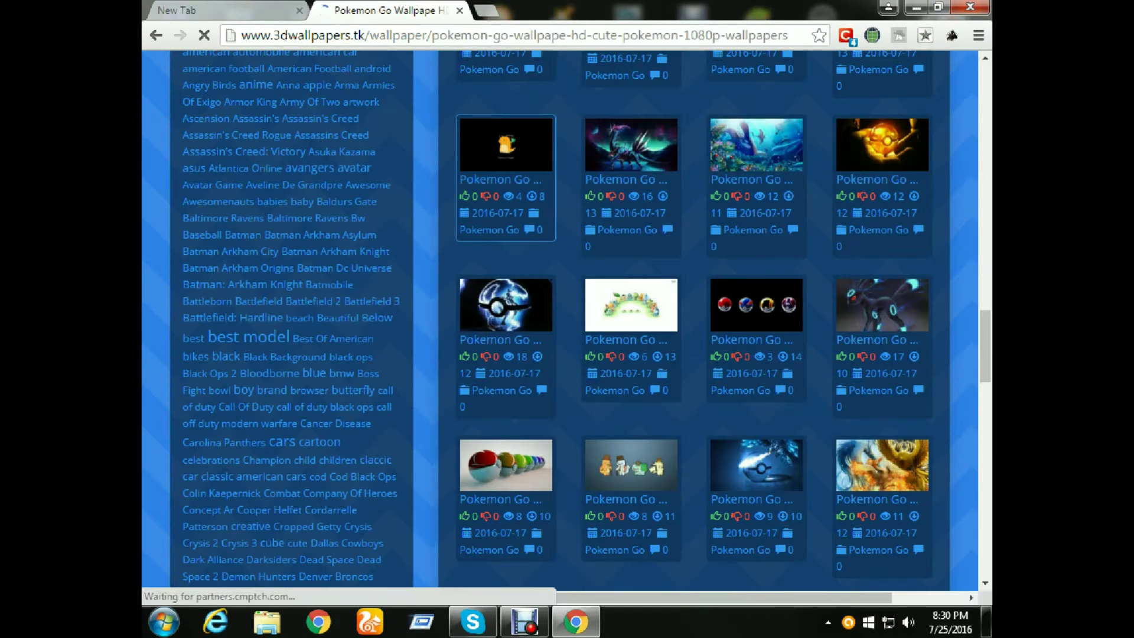
{"action": "scroll", "coordinate": [560, 320], "scroll_direction": "down", "scroll_amount": 1}
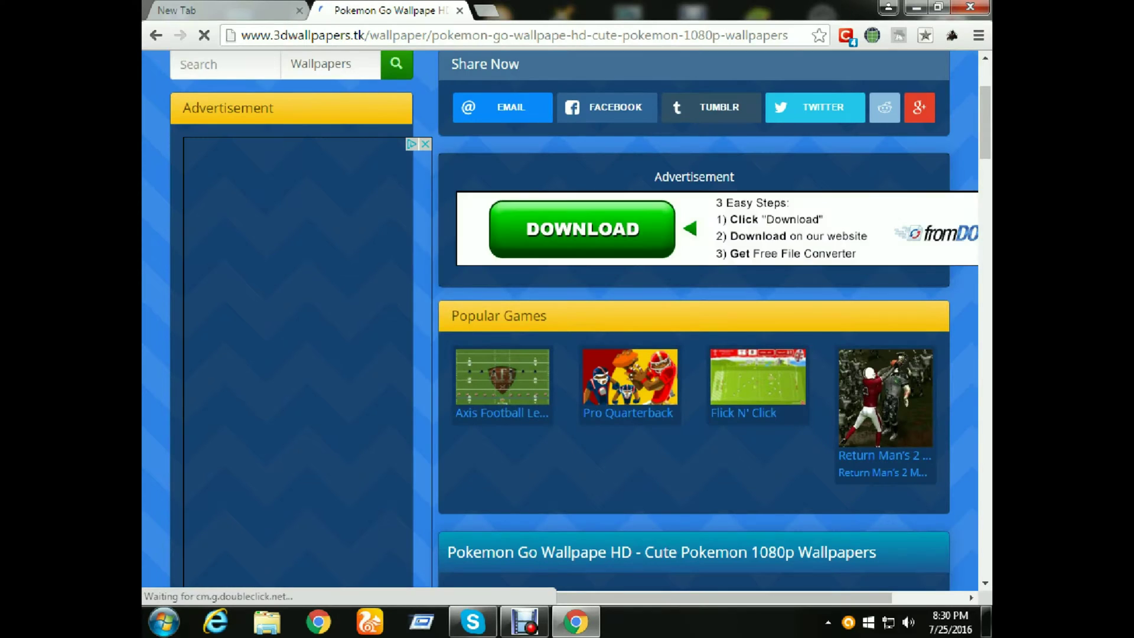
{"action": "scroll", "coordinate": [559, 319], "scroll_direction": "up", "scroll_amount": 1}
{"action": "scroll", "coordinate": [560, 319], "scroll_direction": "down", "scroll_amount": 3}
{"action": "scroll", "coordinate": [566, 319], "scroll_direction": "down", "scroll_amount": 4}
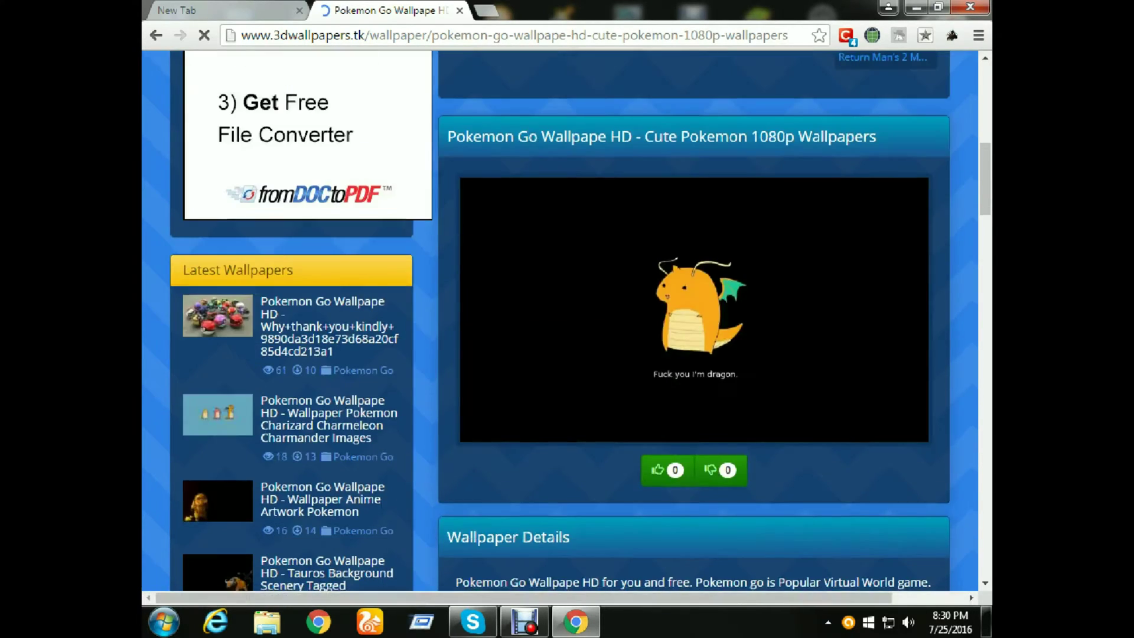
{"action": "scroll", "coordinate": [566, 318], "scroll_direction": "down", "scroll_amount": 7}
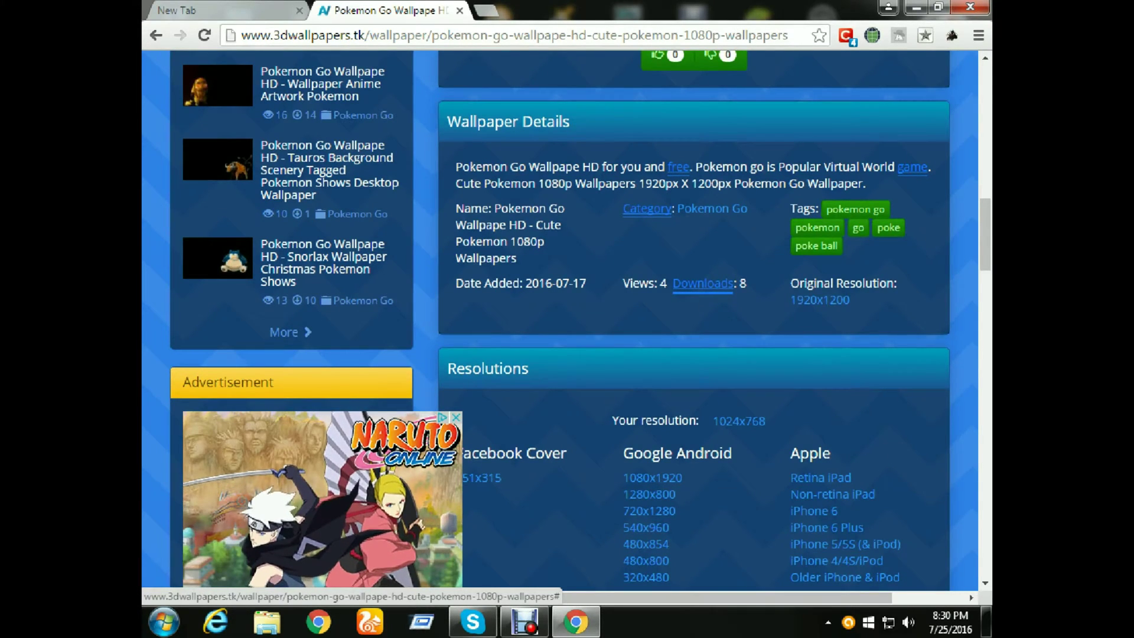
Step: Scroll past the preview and Wallpaper Details down to the Resolutions list
{"action": "scroll", "coordinate": [186, 524], "scroll_direction": "down", "scroll_amount": 5}
{"action": "scroll", "coordinate": [477, 250], "scroll_direction": "down", "scroll_amount": 4}
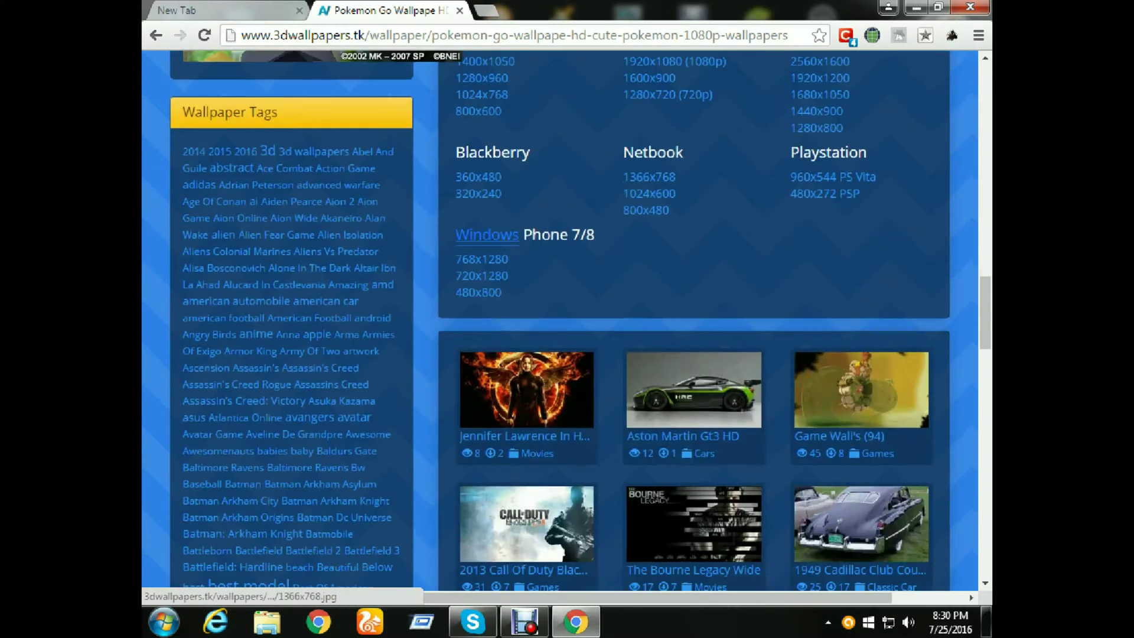
{"action": "scroll", "coordinate": [649, 343], "scroll_direction": "up", "scroll_amount": 2}
{"action": "scroll", "coordinate": [648, 343], "scroll_direction": "up", "scroll_amount": 3}
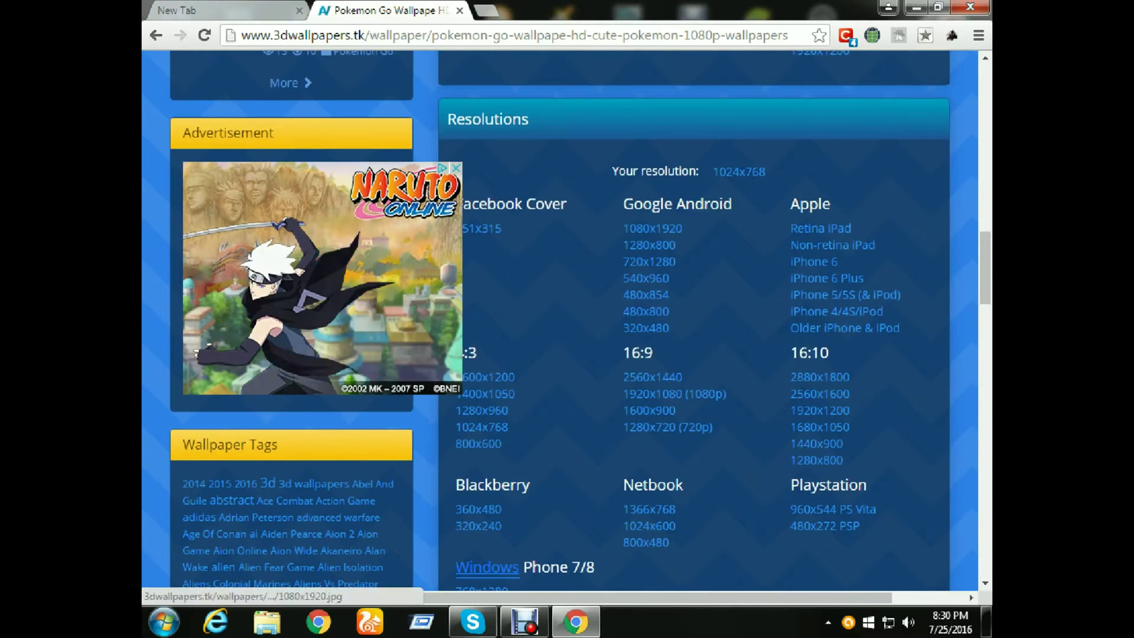
{"action": "scroll", "coordinate": [649, 261], "scroll_direction": "down", "scroll_amount": 1}
{"action": "scroll", "coordinate": [649, 296], "scroll_direction": "down", "scroll_amount": 1}
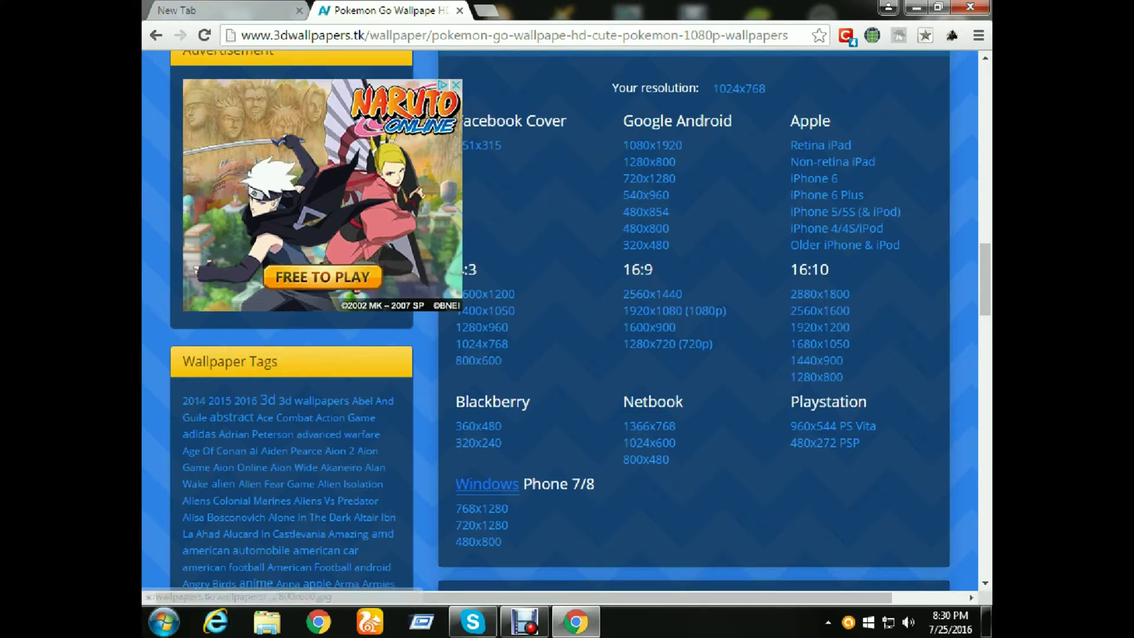
{"action": "scroll", "coordinate": [479, 360], "scroll_direction": "down", "scroll_amount": 1}
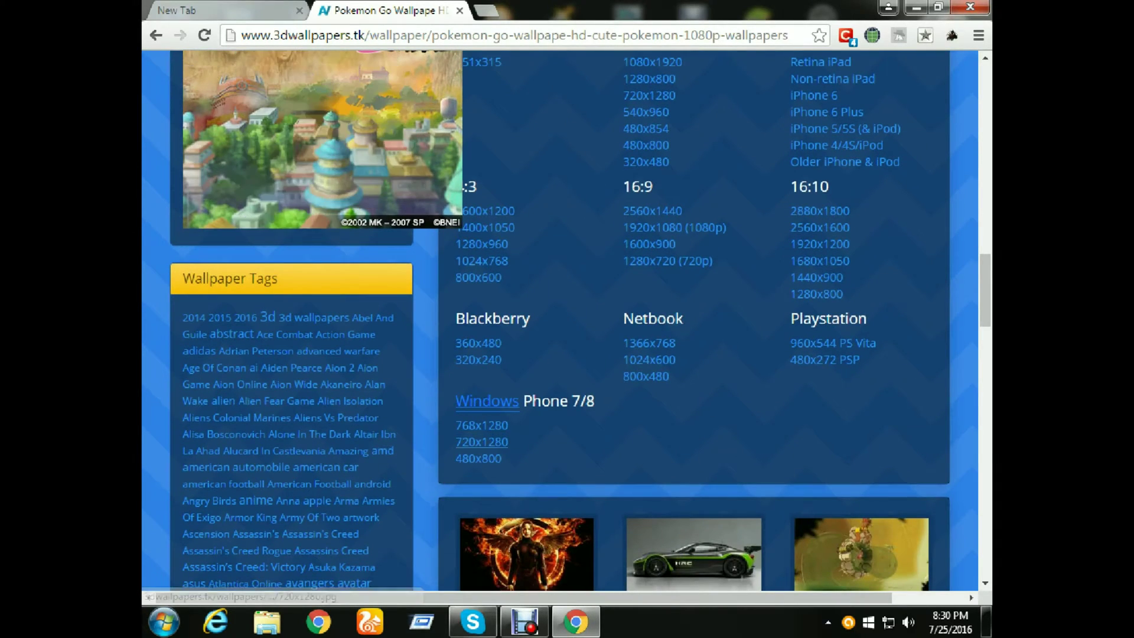
{"action": "scroll", "coordinate": [478, 375], "scroll_direction": "down", "scroll_amount": 1}
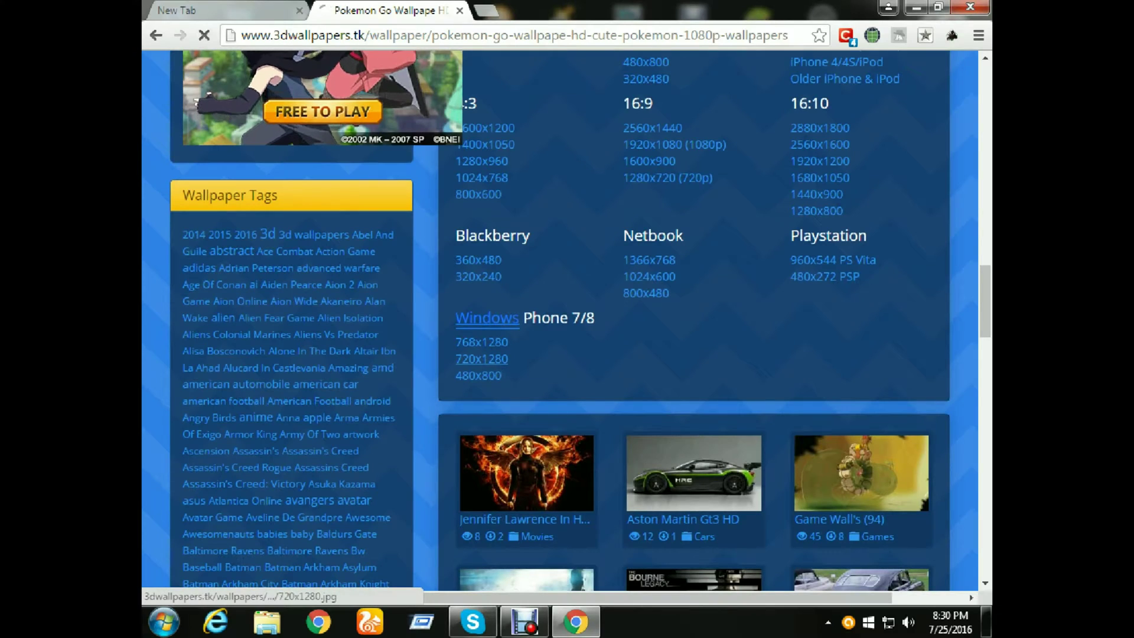
Step: Download the wallpaper as a 720x1280 JPG (Windows Phone 7/8), then reopen the extension popup
{"action": "left_click", "coordinate": [481, 358]}
{"action": "scroll", "coordinate": [694, 402], "scroll_direction": "down", "scroll_amount": 1}
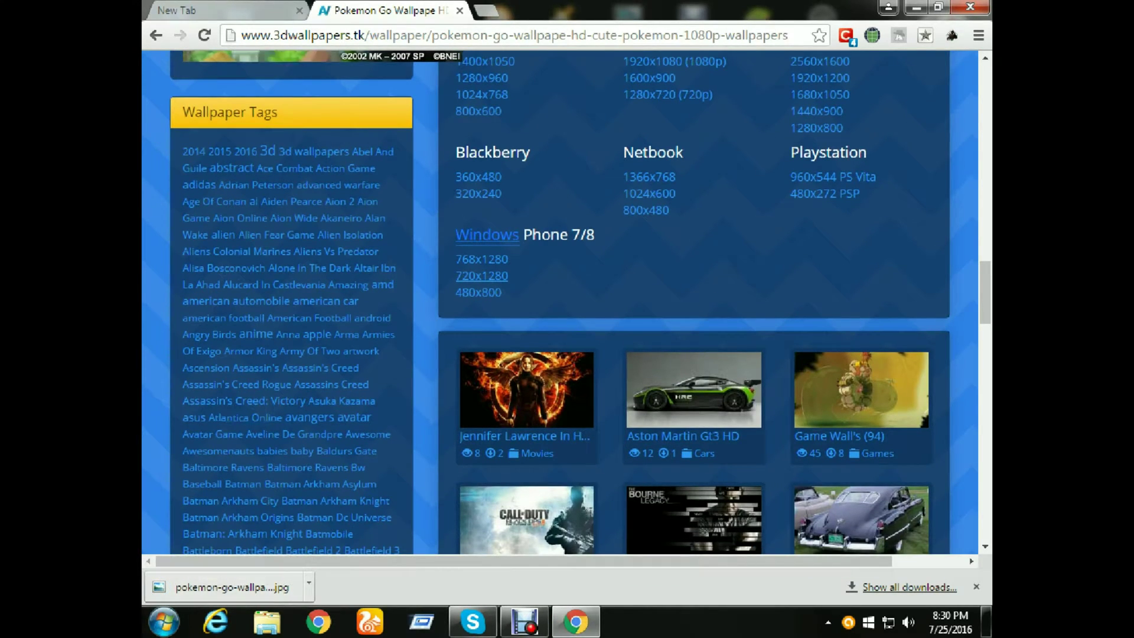
{"action": "scroll", "coordinate": [561, 295], "scroll_direction": "up", "scroll_amount": 15}
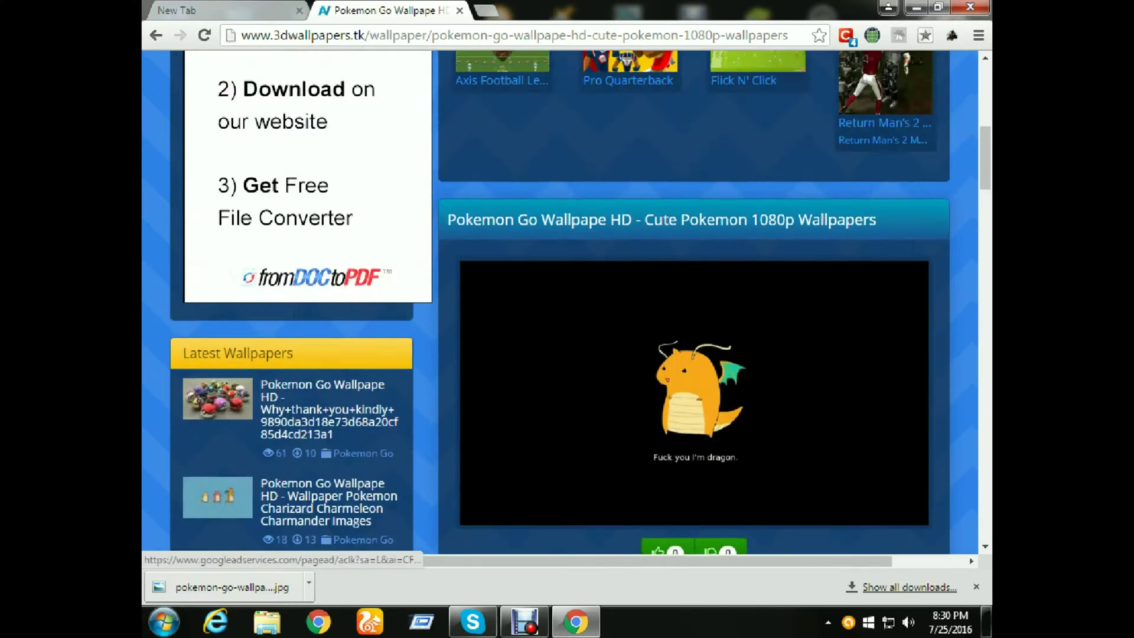
{"action": "scroll", "coordinate": [561, 295], "scroll_direction": "up", "scroll_amount": 3}
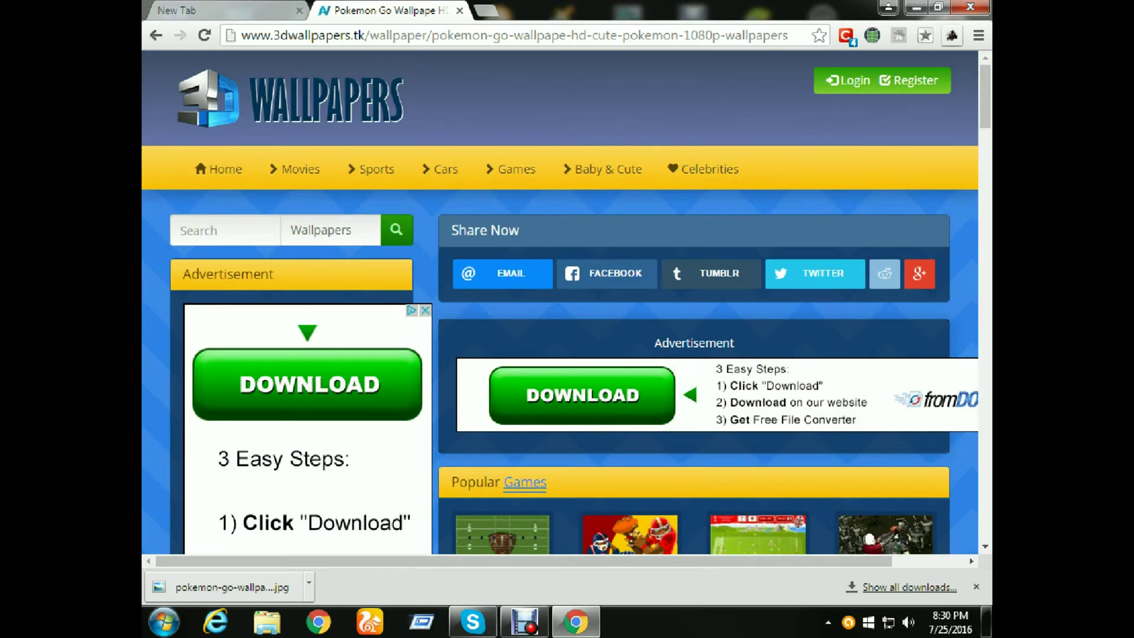
{"action": "left_click", "coordinate": [951, 35]}
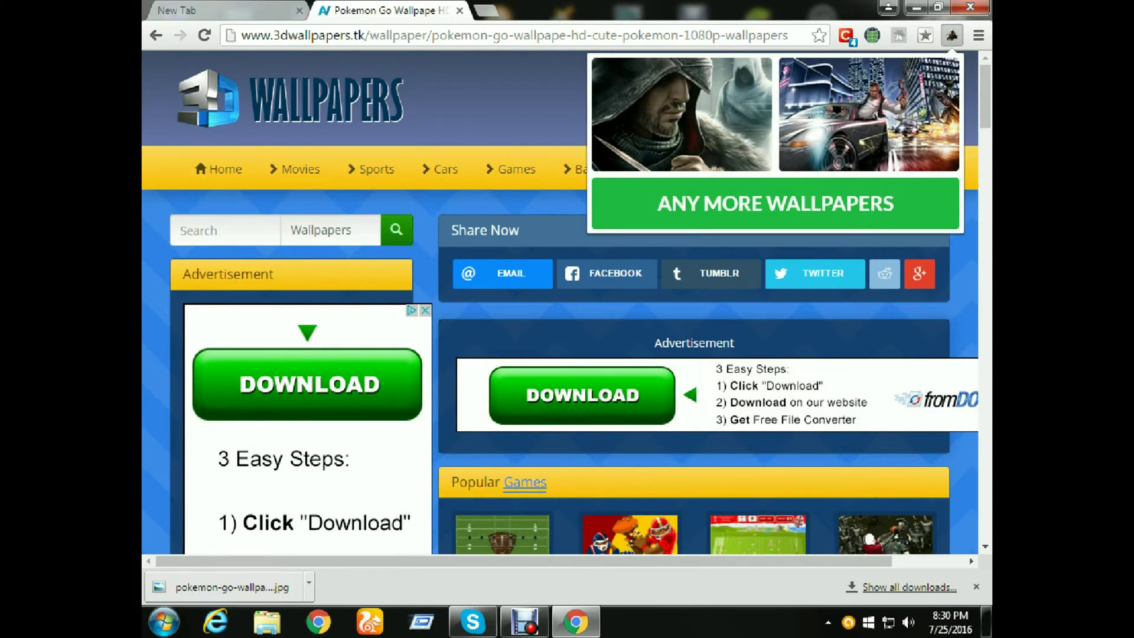
Step: Reopen the Games page via ANY MORE WALLPAPERS, close the old Pokemon Go tab, and find the wallpaper grid
{"action": "left_click", "coordinate": [775, 204]}
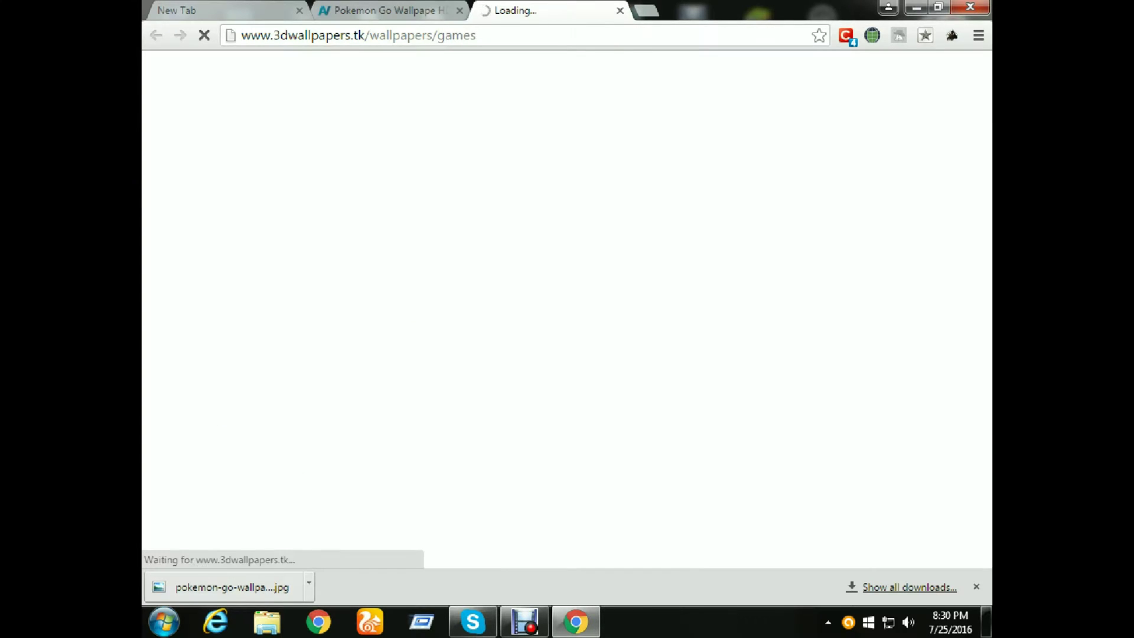
{"action": "left_click", "coordinate": [459, 10]}
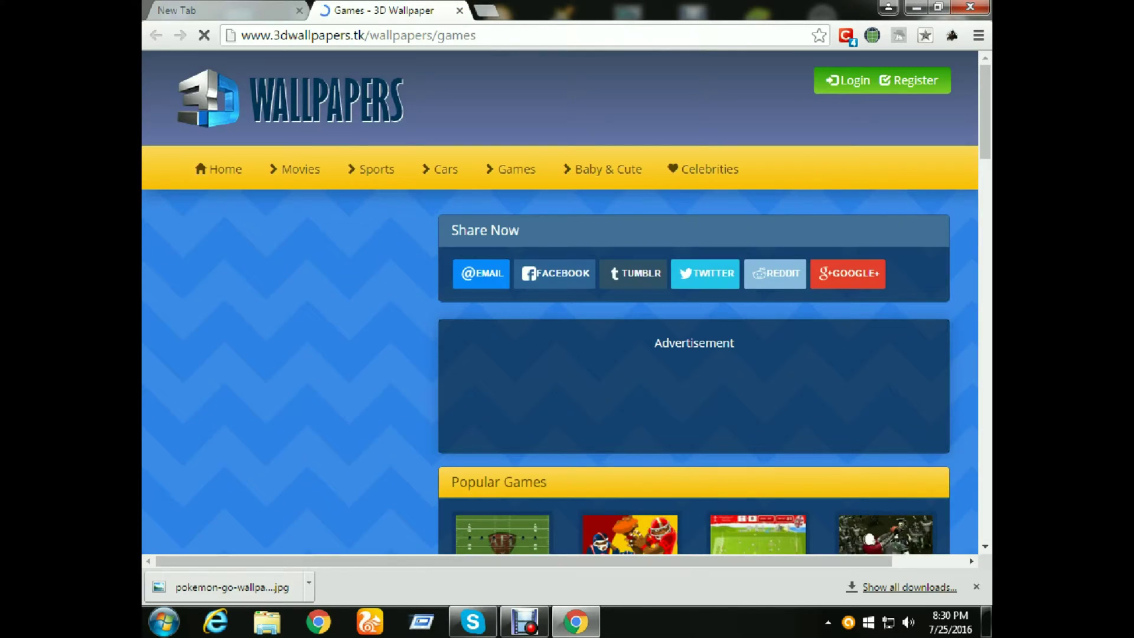
{"action": "scroll", "coordinate": [667, 290], "scroll_direction": "down", "scroll_amount": 6}
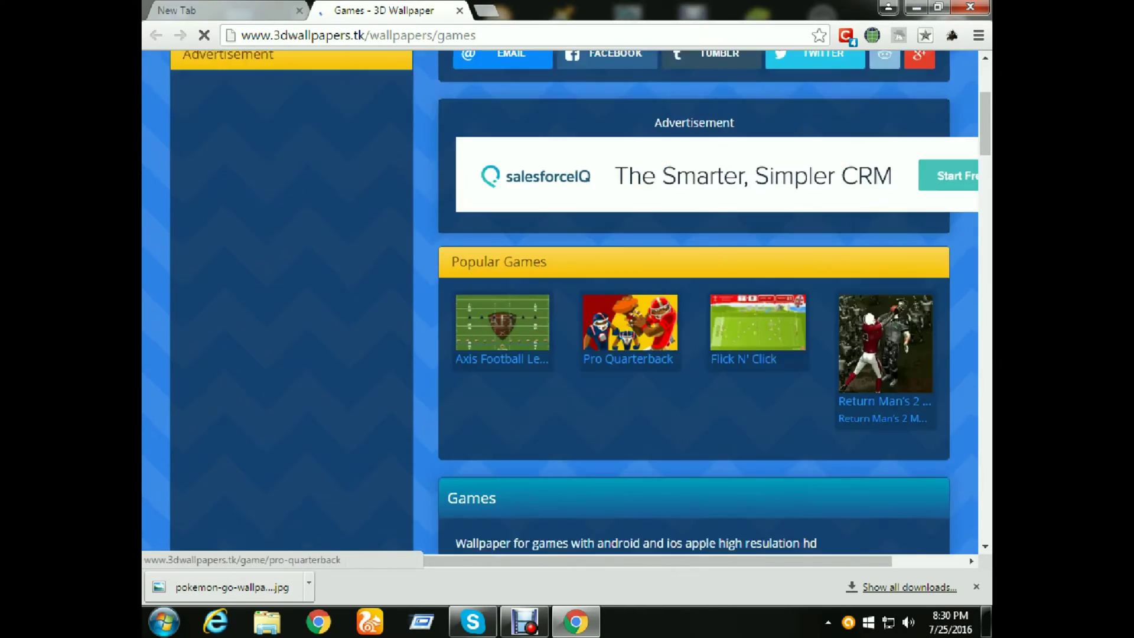
{"action": "scroll", "coordinate": [667, 289], "scroll_direction": "up", "scroll_amount": 3}
{"action": "scroll", "coordinate": [667, 289], "scroll_direction": "down", "scroll_amount": 7}
{"action": "scroll", "coordinate": [560, 301], "scroll_direction": "down", "scroll_amount": 20}
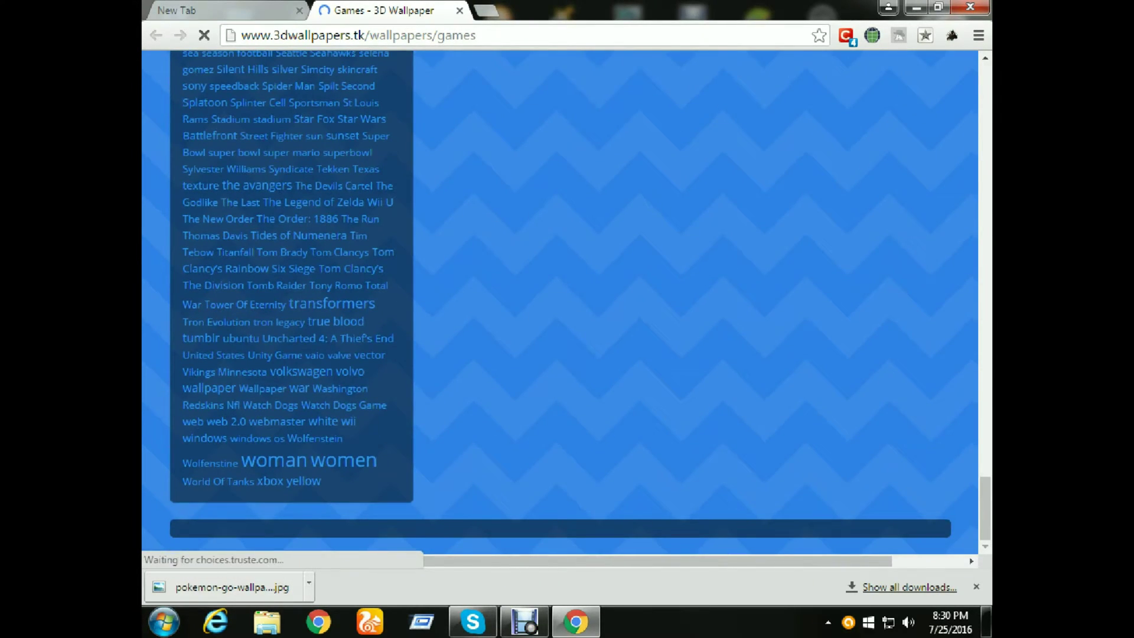
{"action": "scroll", "coordinate": [559, 301], "scroll_direction": "up", "scroll_amount": 15}
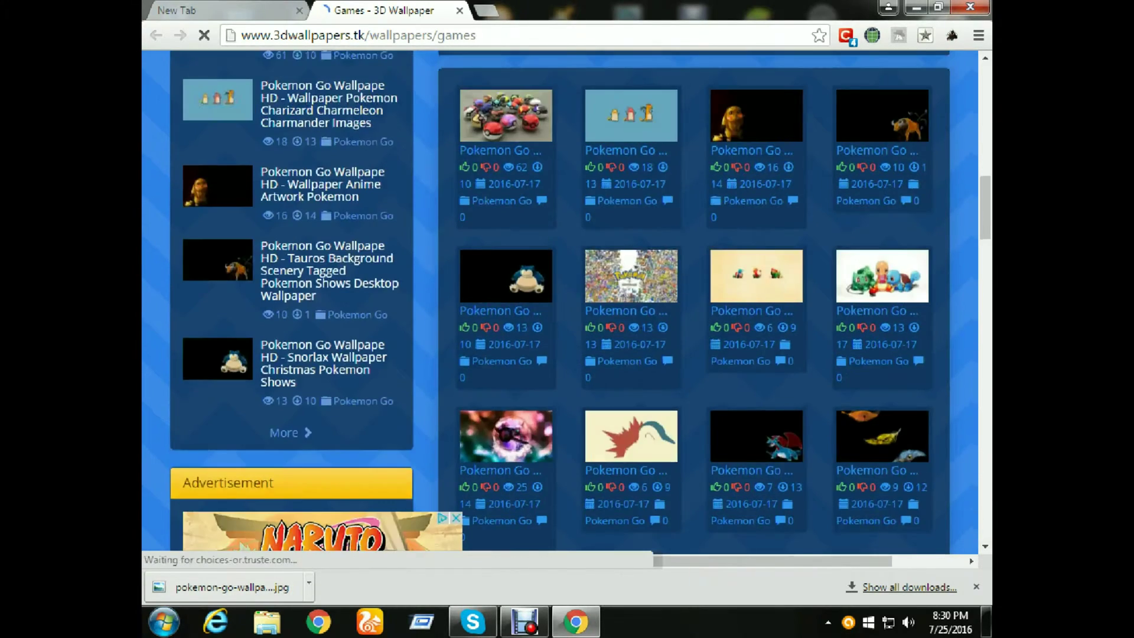
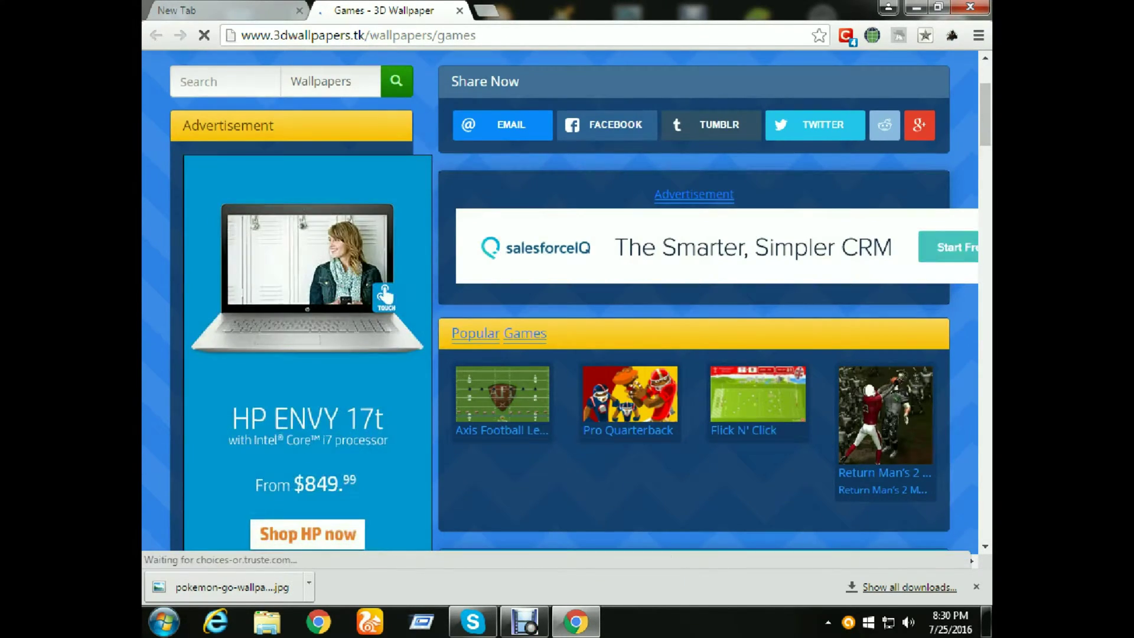
Step: Scroll down the wallpaper page and close the 'Games - 3D Wallpaper' tab
{"action": "scroll", "coordinate": [561, 301], "scroll_direction": "down", "scroll_amount": 7}
{"action": "scroll", "coordinate": [560, 301], "scroll_direction": "down", "scroll_amount": 20}
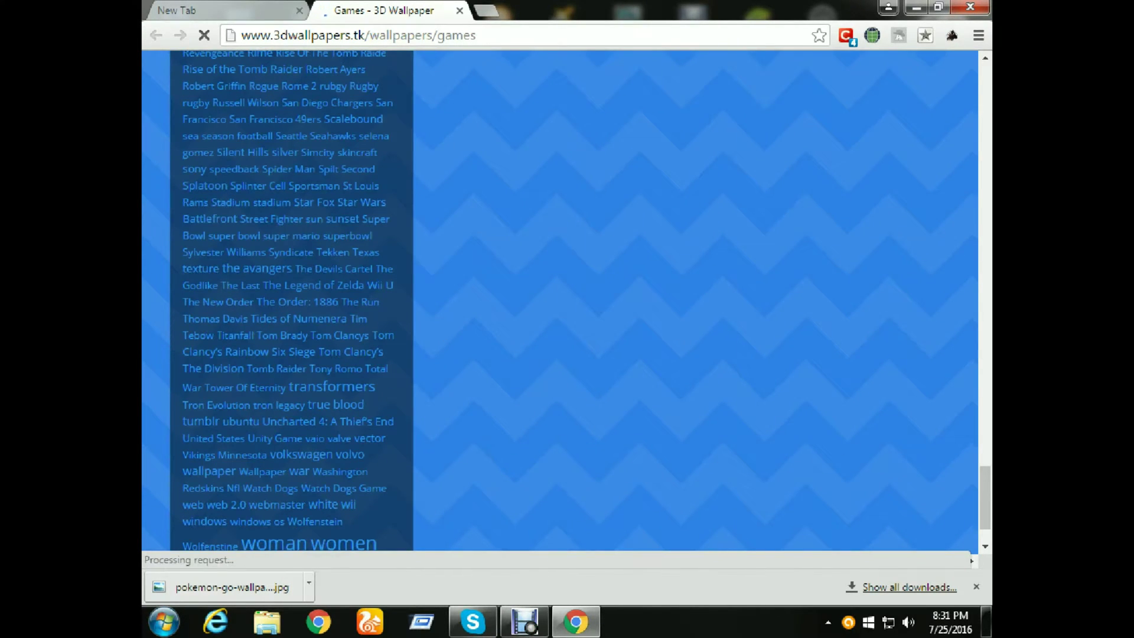
{"action": "left_click", "coordinate": [459, 10]}
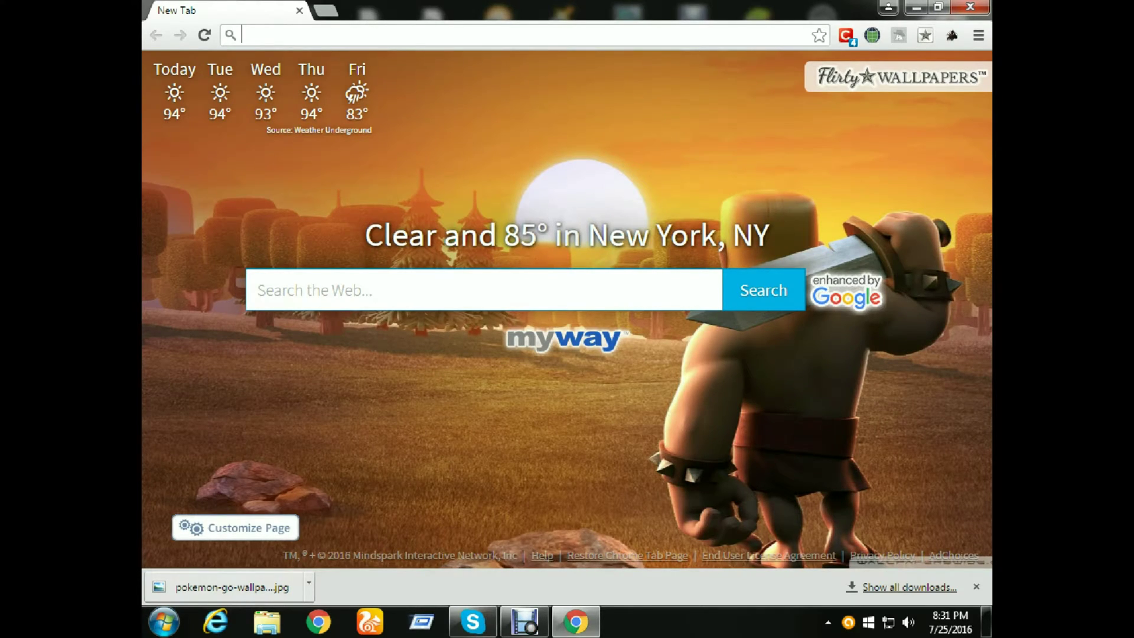
Step: Choose Upload under Customize Page and browse to the Downloads folder for the image
{"action": "left_click", "coordinate": [235, 527]}
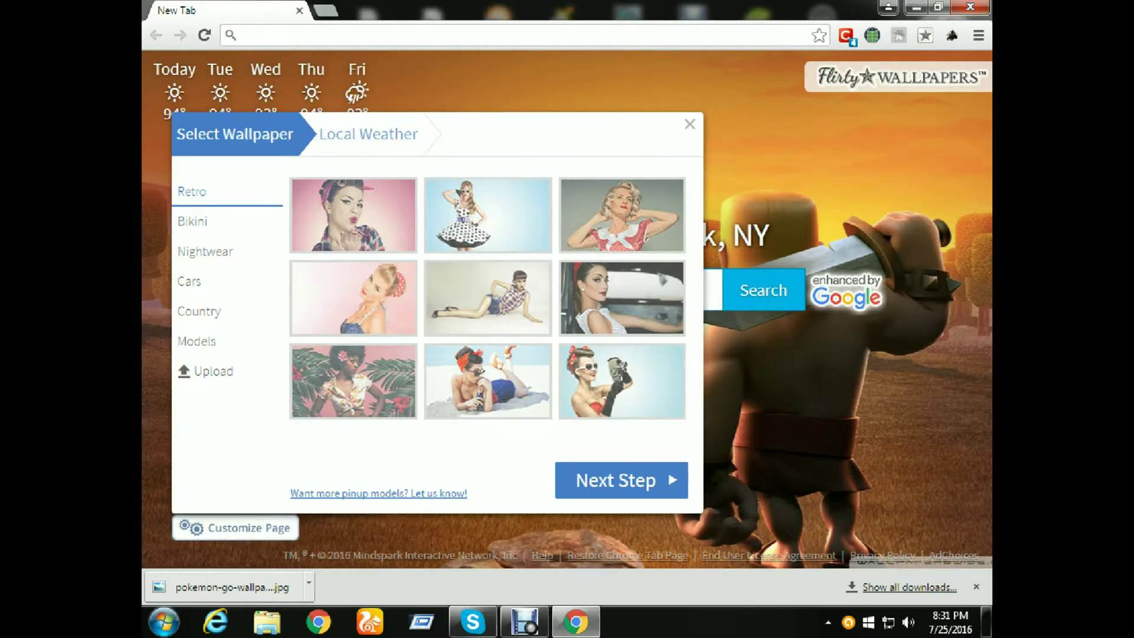
{"action": "left_click", "coordinate": [205, 371]}
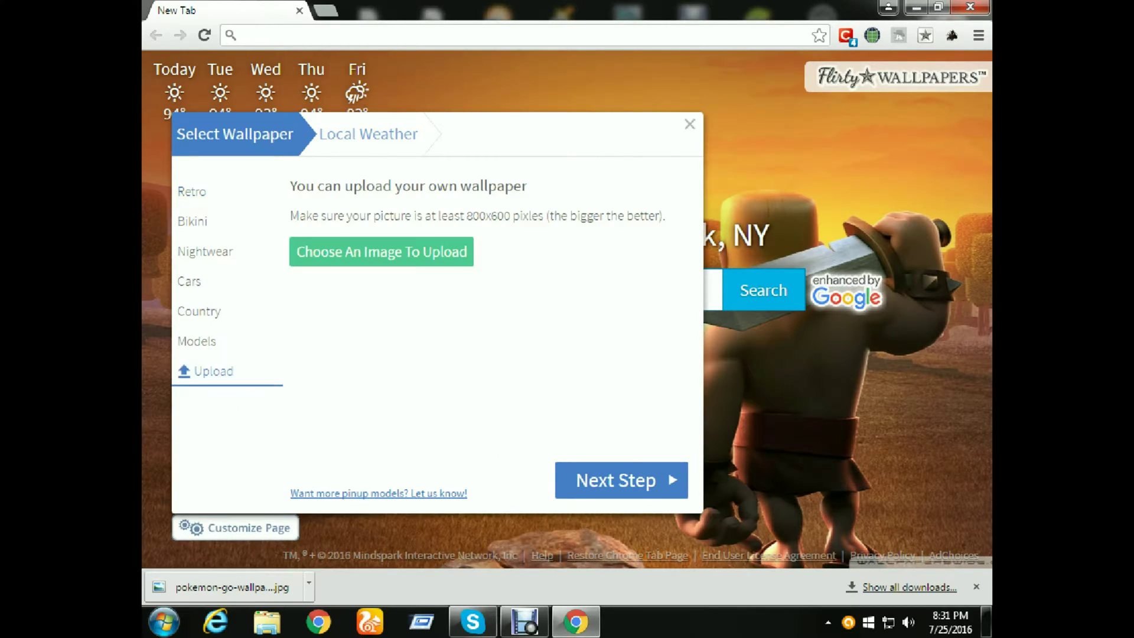
{"action": "left_click", "coordinate": [384, 256]}
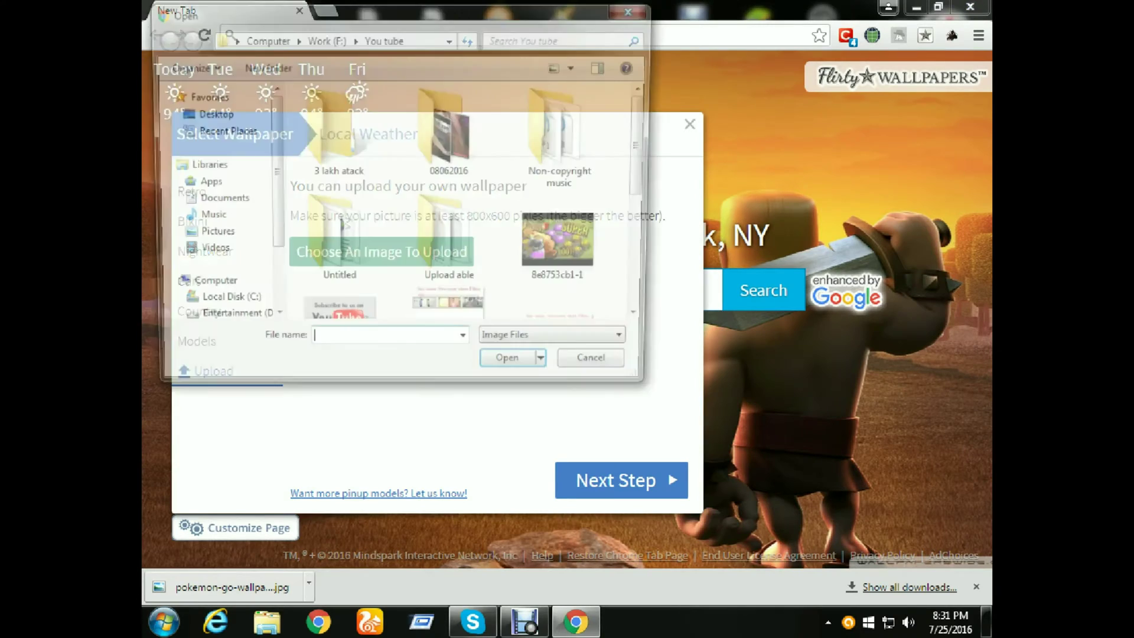
{"action": "scroll", "coordinate": [470, 204], "scroll_direction": "down", "scroll_amount": 3}
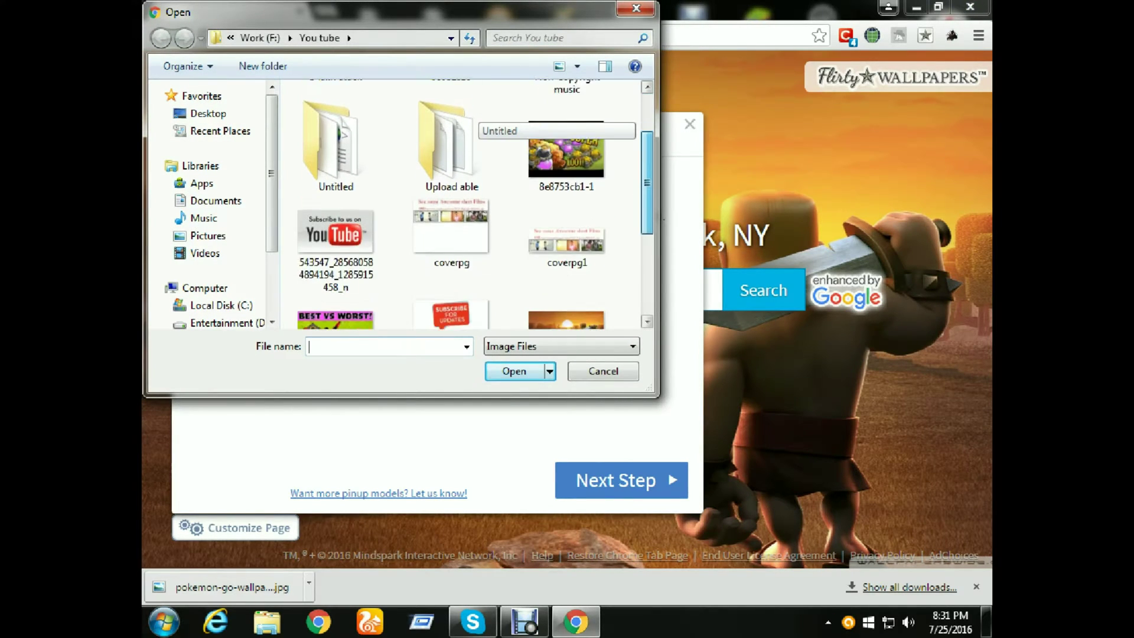
{"action": "left_click", "coordinate": [219, 130]}
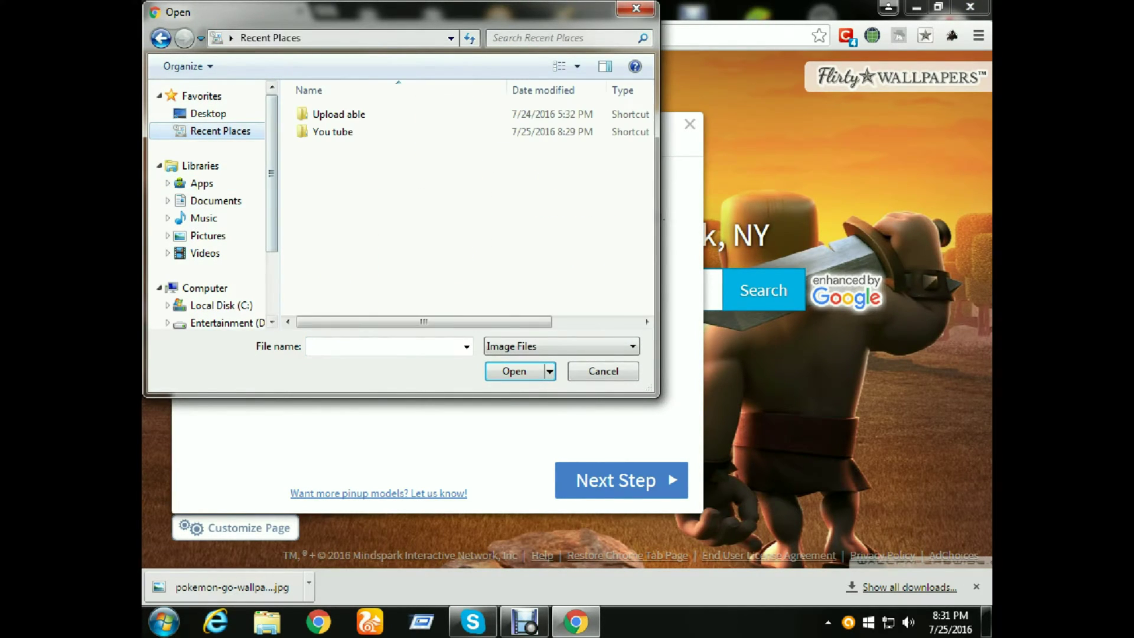
{"action": "left_click", "coordinate": [337, 183]}
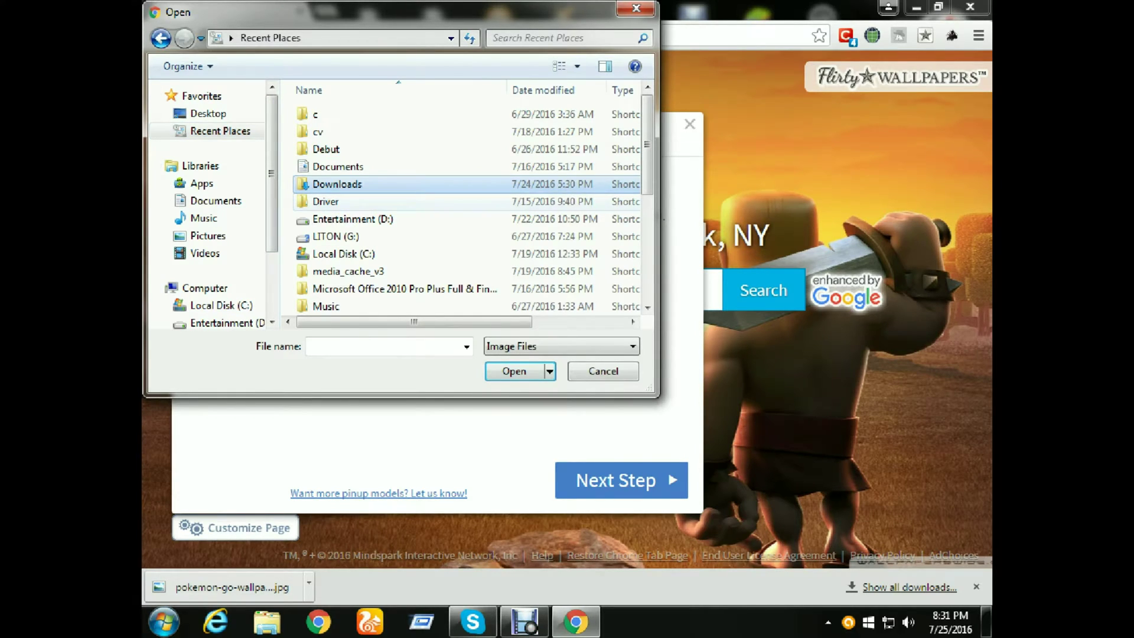
Step: Upload the Pokemon Go image from Downloads and continue to the Local Weather step
{"action": "double_click", "coordinate": [337, 185]}
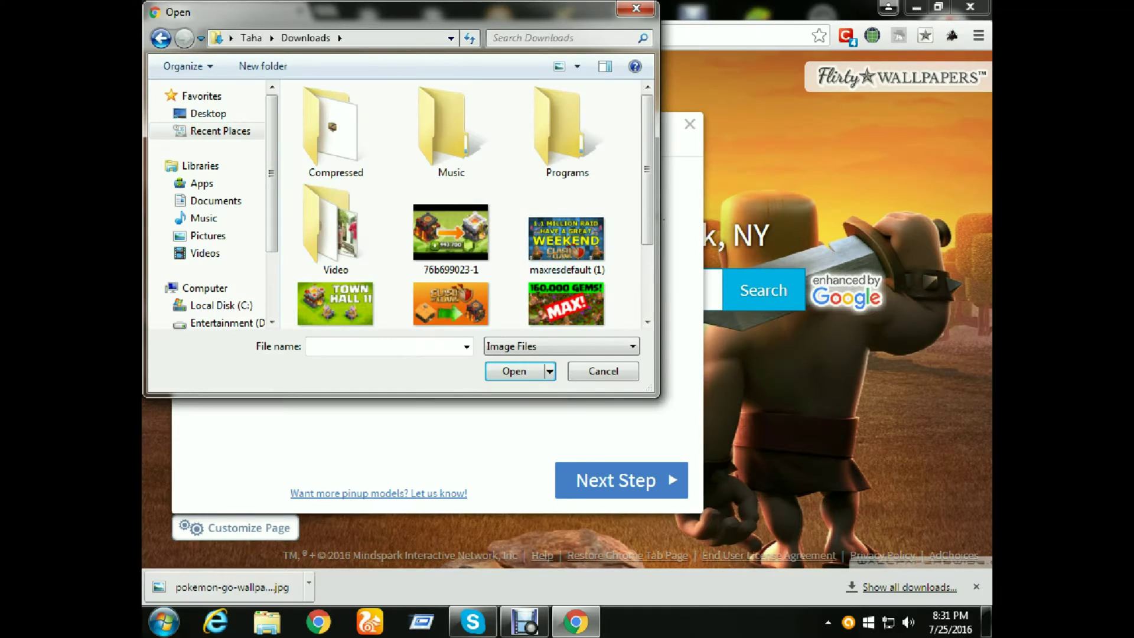
{"action": "left_click_drag", "start_coordinate": [647, 183], "coordinate": [647, 266]}
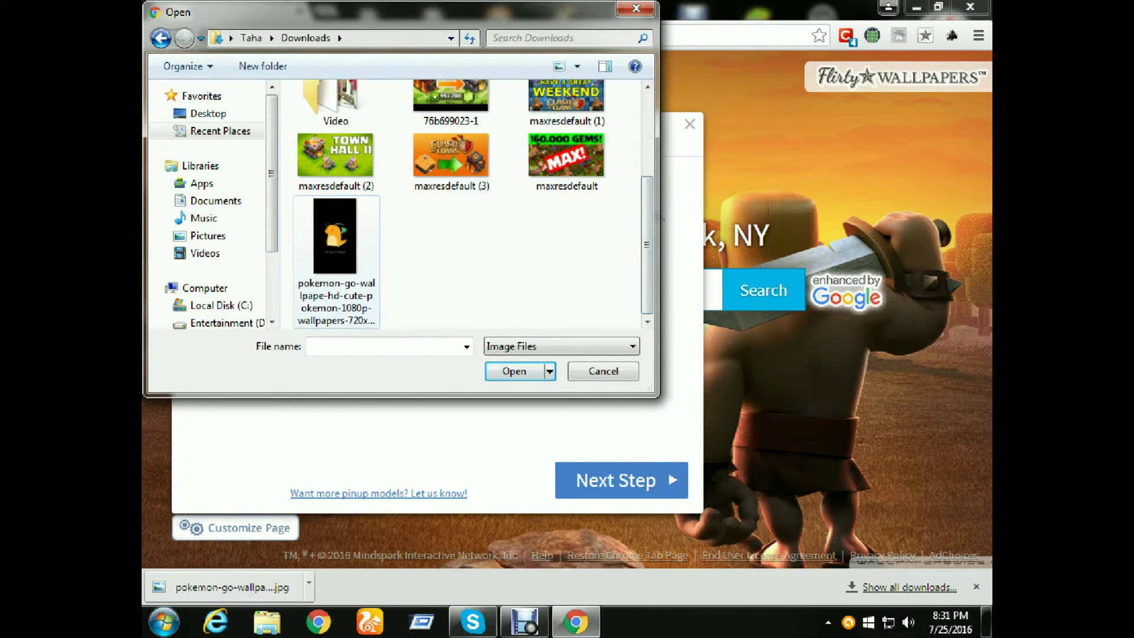
{"action": "left_click", "coordinate": [336, 254]}
{"action": "key", "text": "Return"}
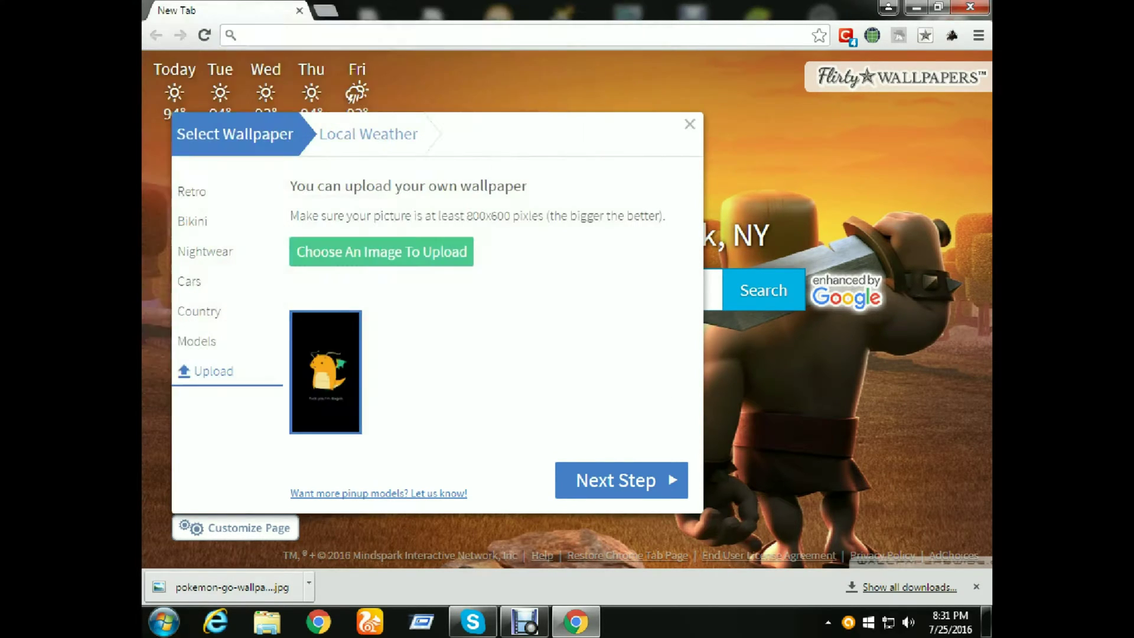
{"action": "left_click", "coordinate": [621, 480]}
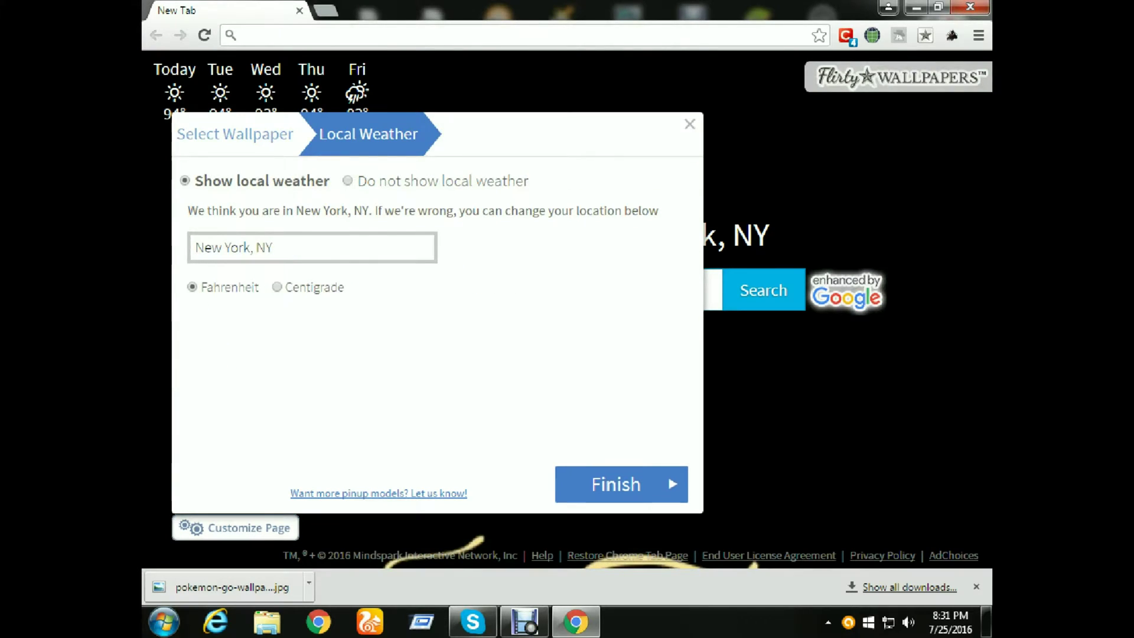
Step: Finish the customization showing New York, NY weather and dismiss the downloads bar
{"action": "left_click", "coordinate": [621, 480]}
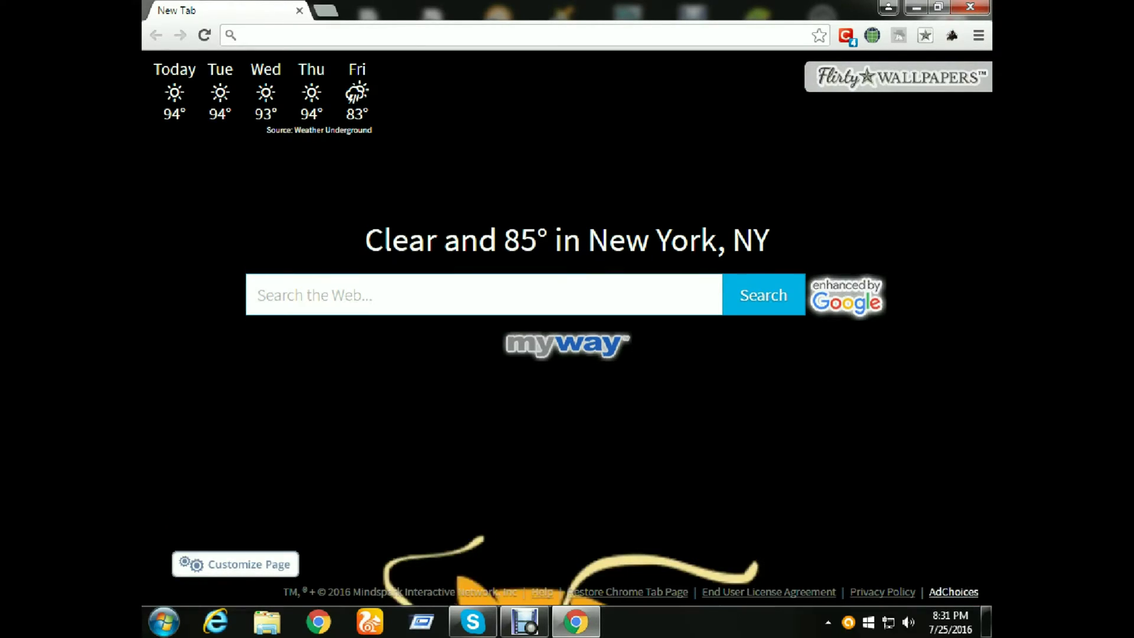
{"action": "left_click", "coordinate": [976, 586]}
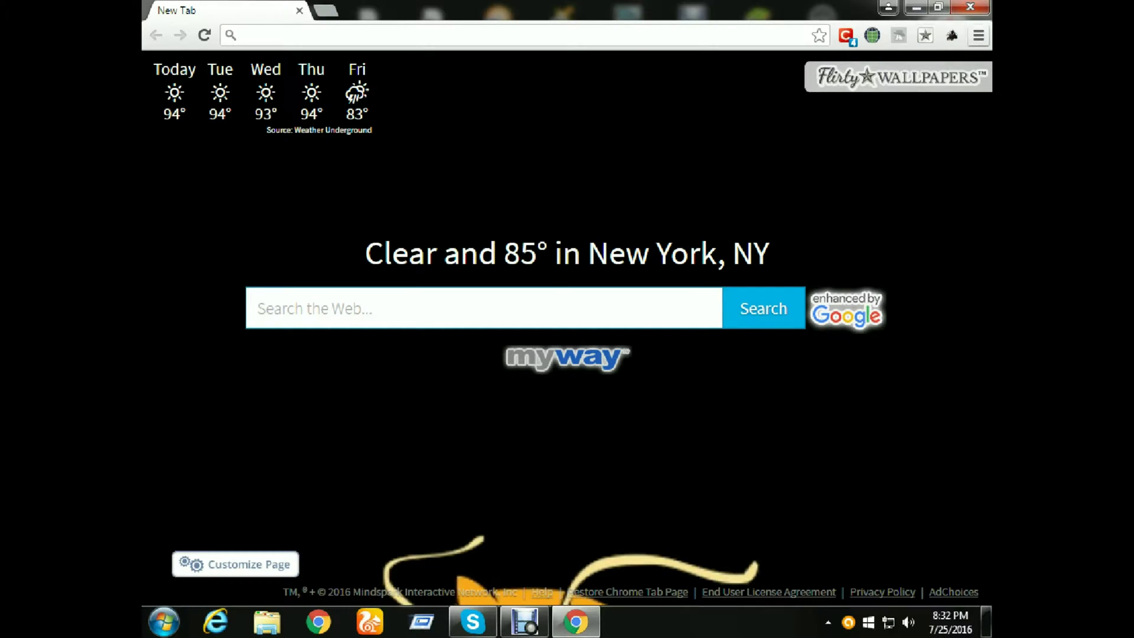
{"action": "left_click", "coordinate": [978, 36]}
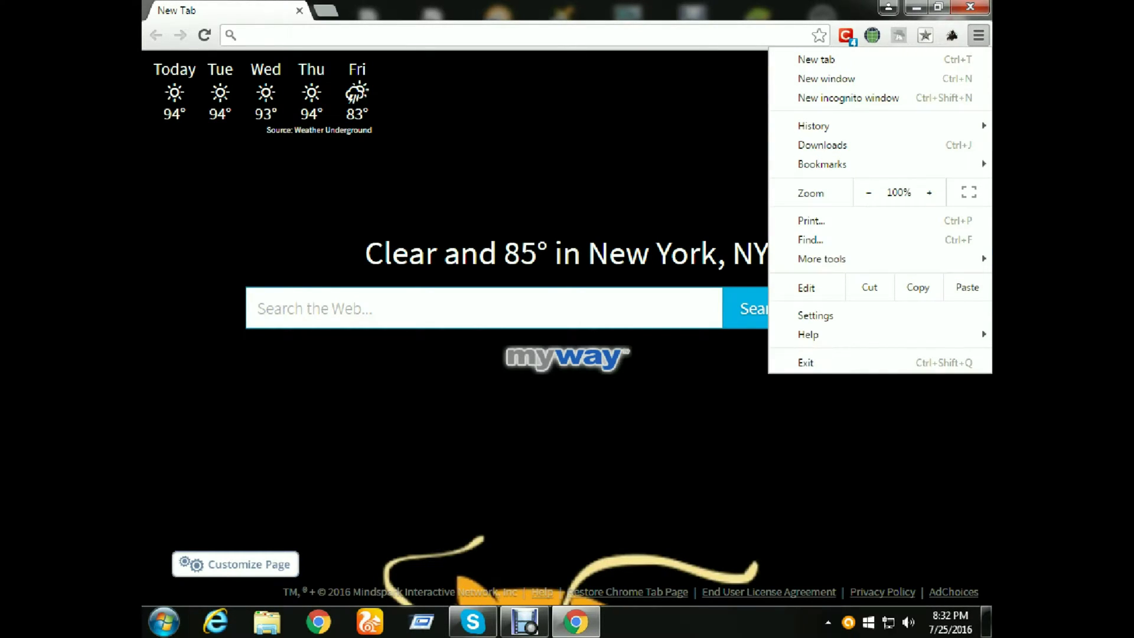
Step: Remove FlirtyWallpapers and Most Popular Game Wallpapers from Chrome's Extensions settings, confirming each removal
{"action": "left_click", "coordinate": [814, 315]}
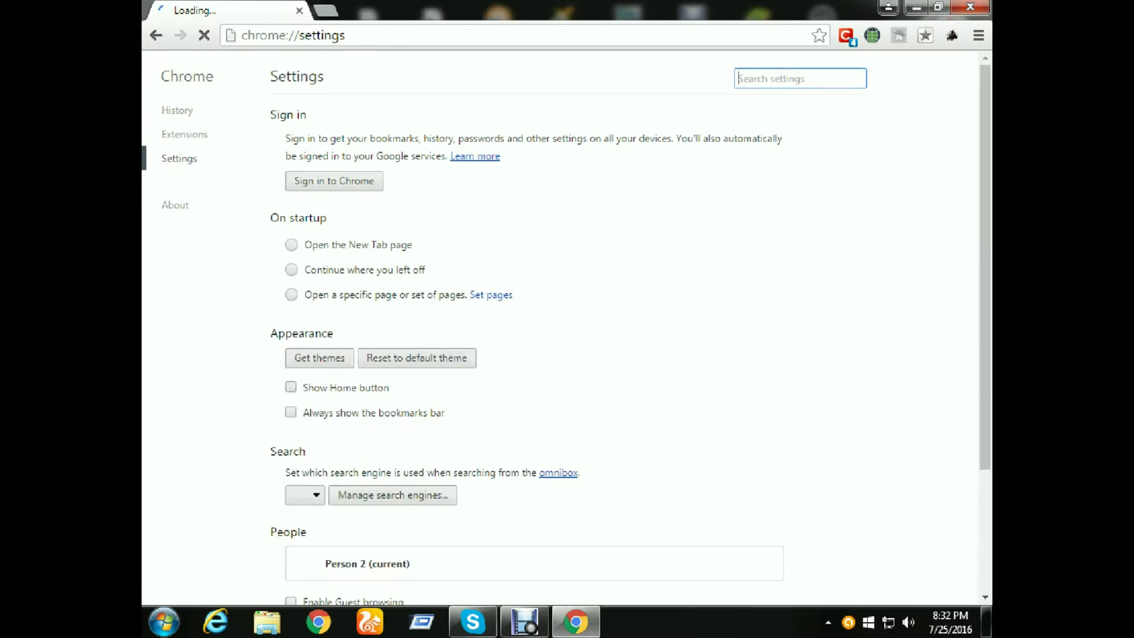
{"action": "left_click", "coordinate": [184, 135]}
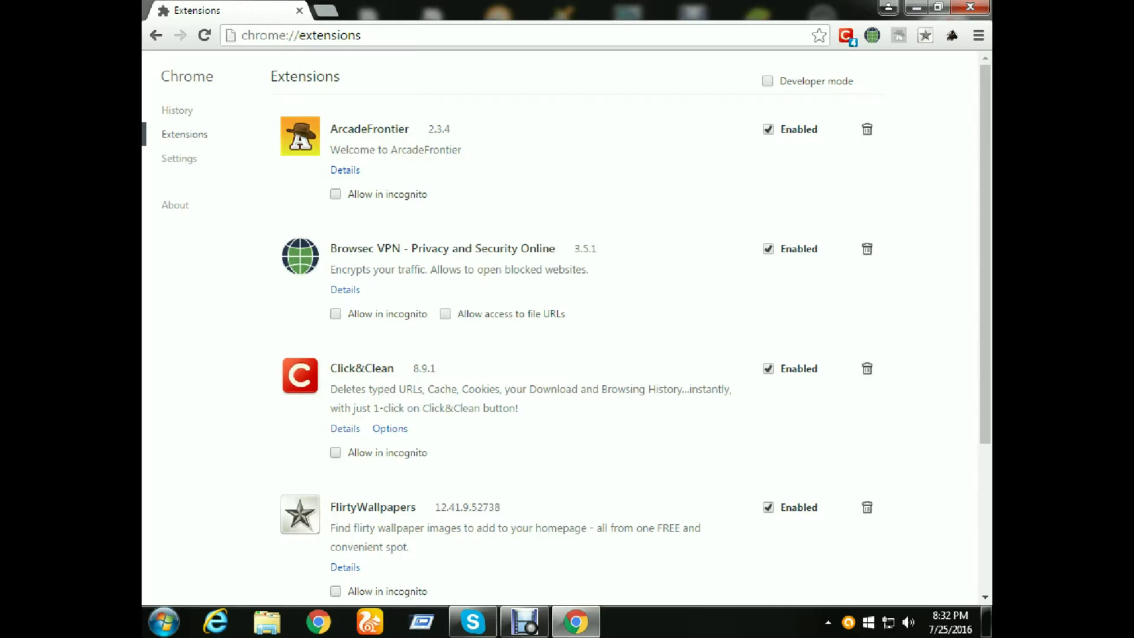
{"action": "scroll", "coordinate": [565, 330], "scroll_direction": "down", "scroll_amount": 4}
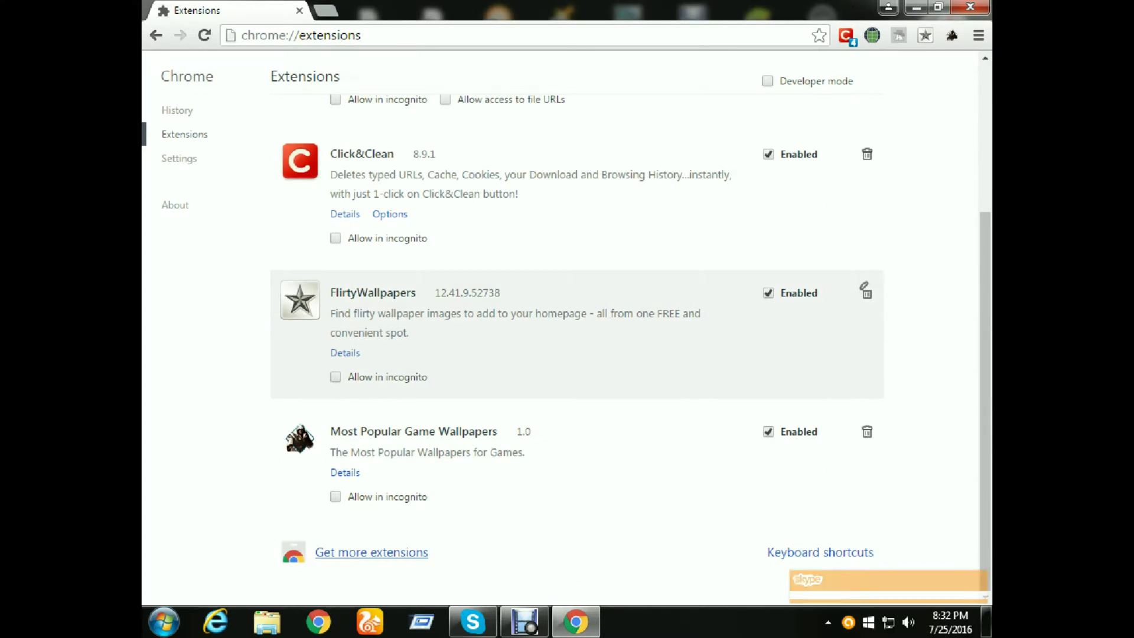
{"action": "left_click", "coordinate": [865, 291]}
{"action": "left_click", "coordinate": [585, 170]}
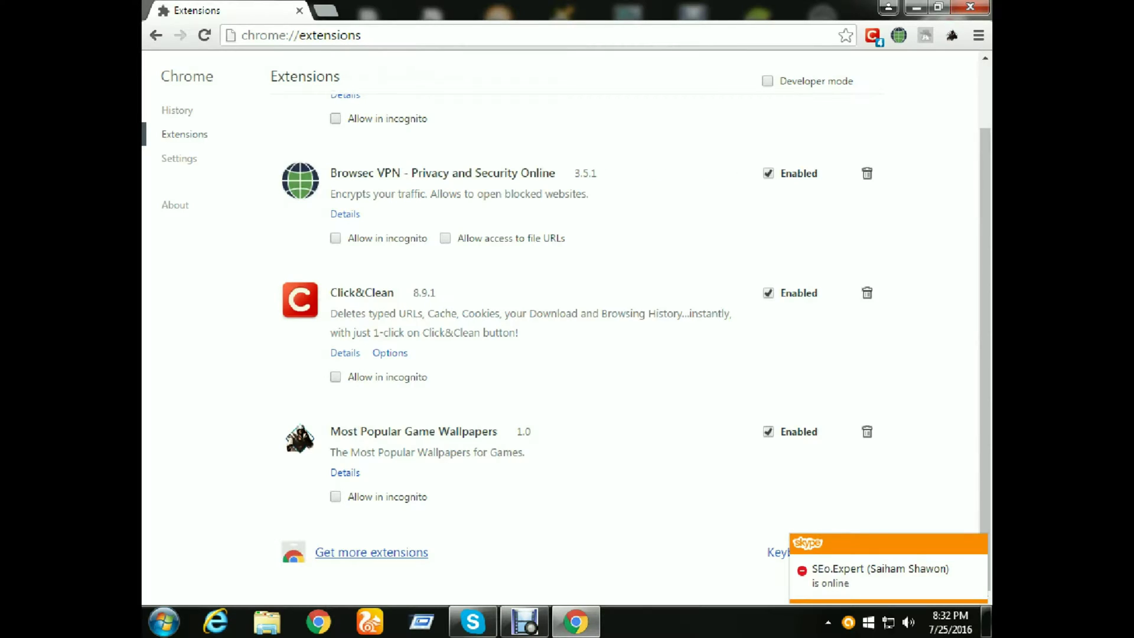
{"action": "left_click", "coordinate": [866, 432]}
{"action": "left_click", "coordinate": [585, 170]}
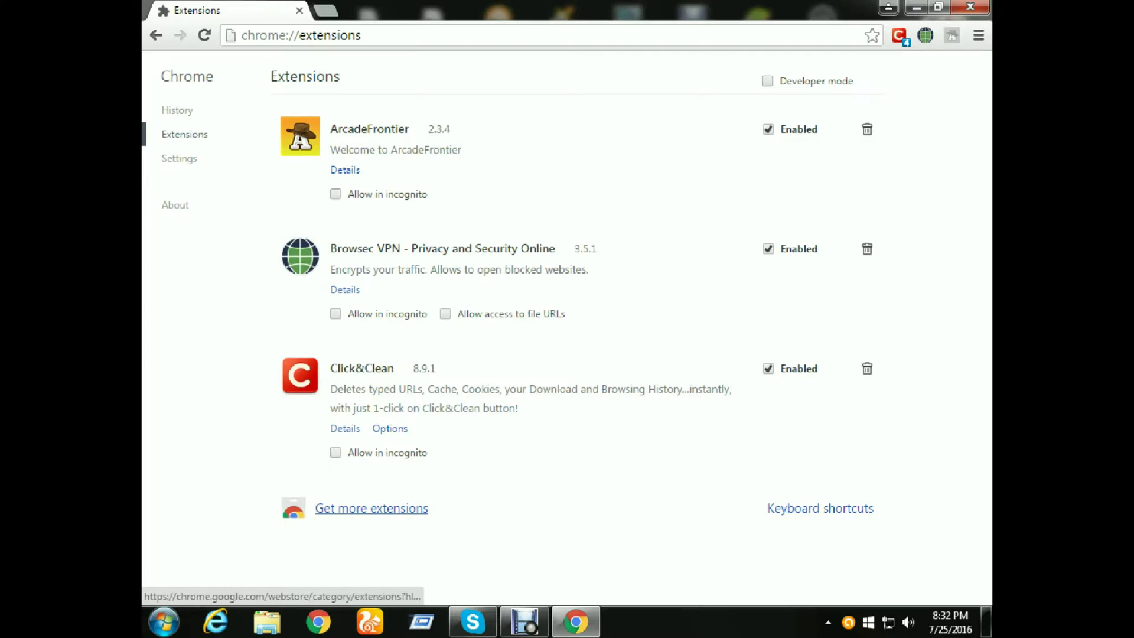
Step: Search the Chrome Web Store for 'Fliry wallpapers' and choose to add FlirtyWallpapers
{"action": "left_click", "coordinate": [371, 508]}
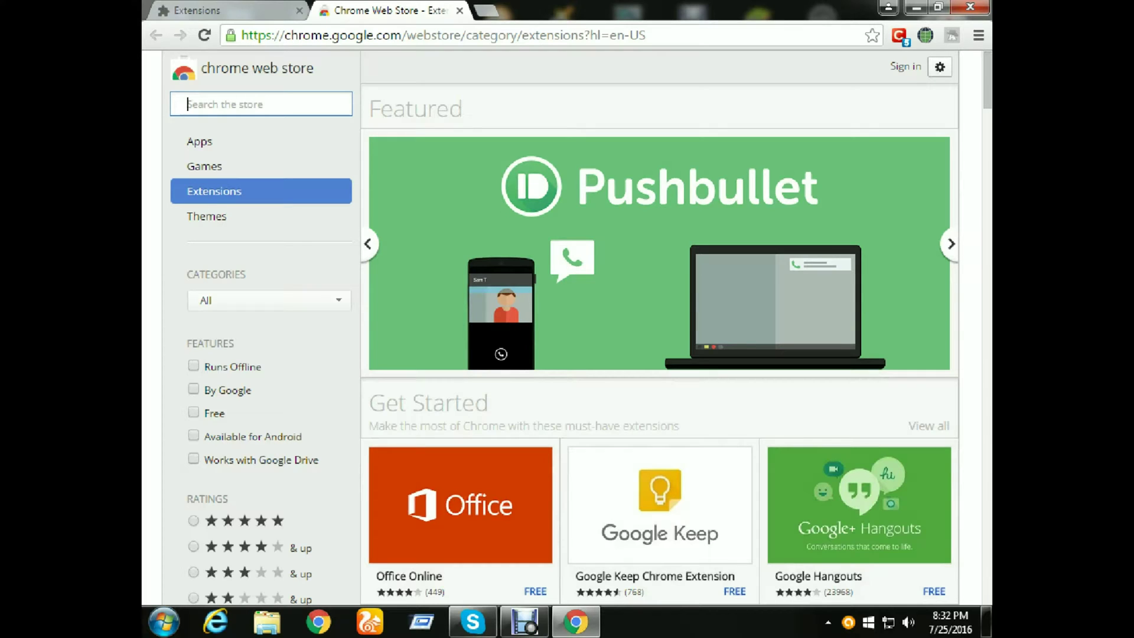
{"action": "type", "text": "F"}
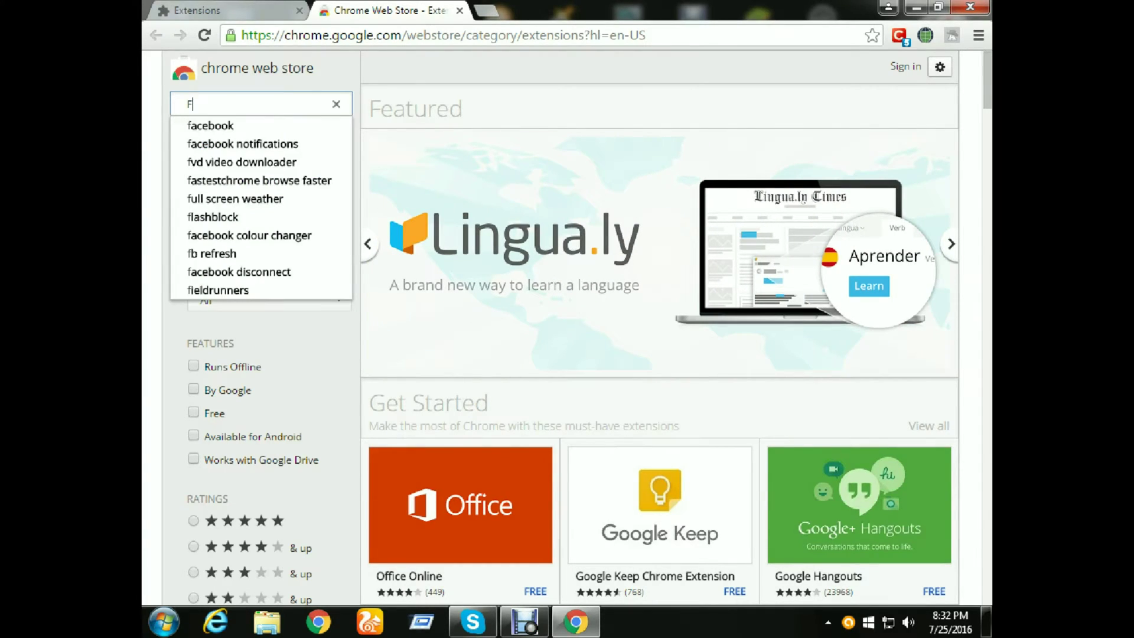
{"action": "type", "text": "li"}
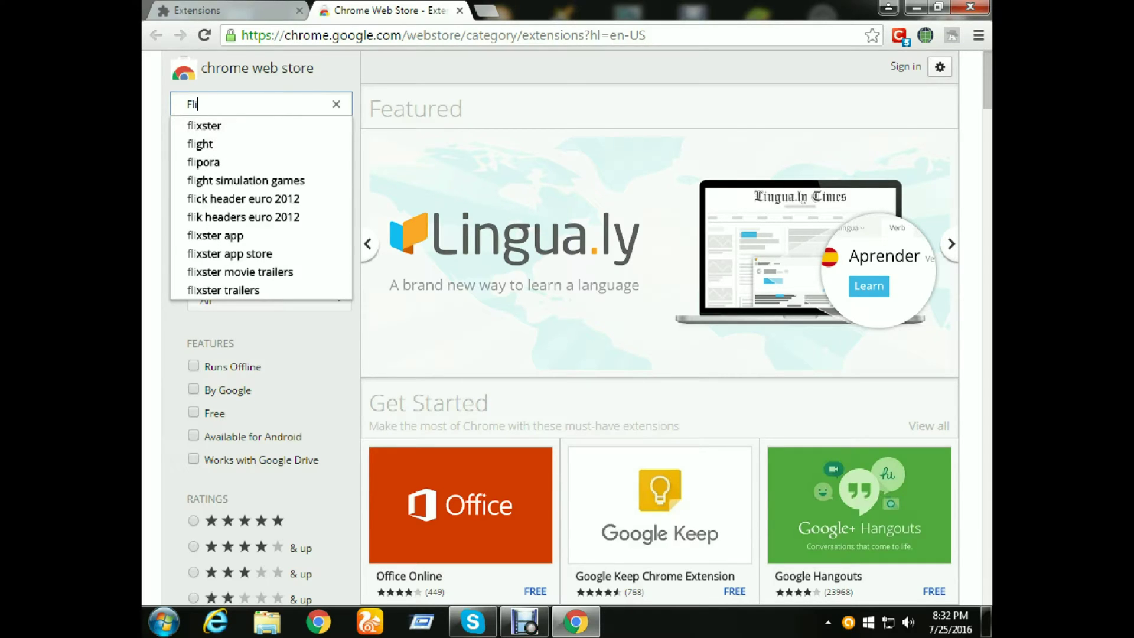
{"action": "type", "text": "ry"}
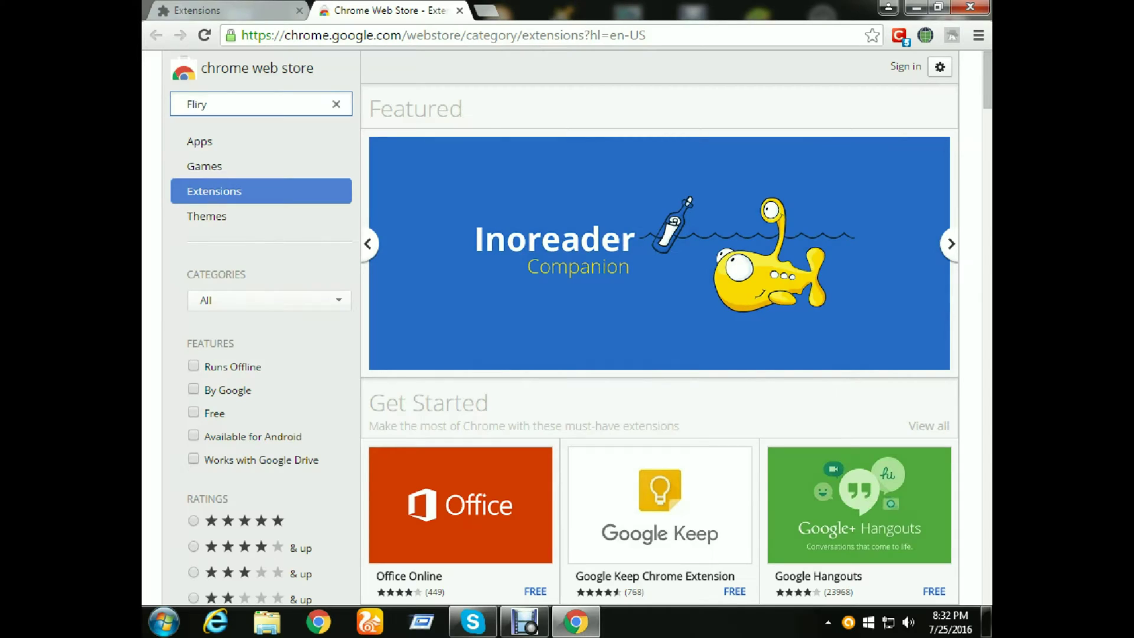
{"action": "type", "text": " wallpapers"}
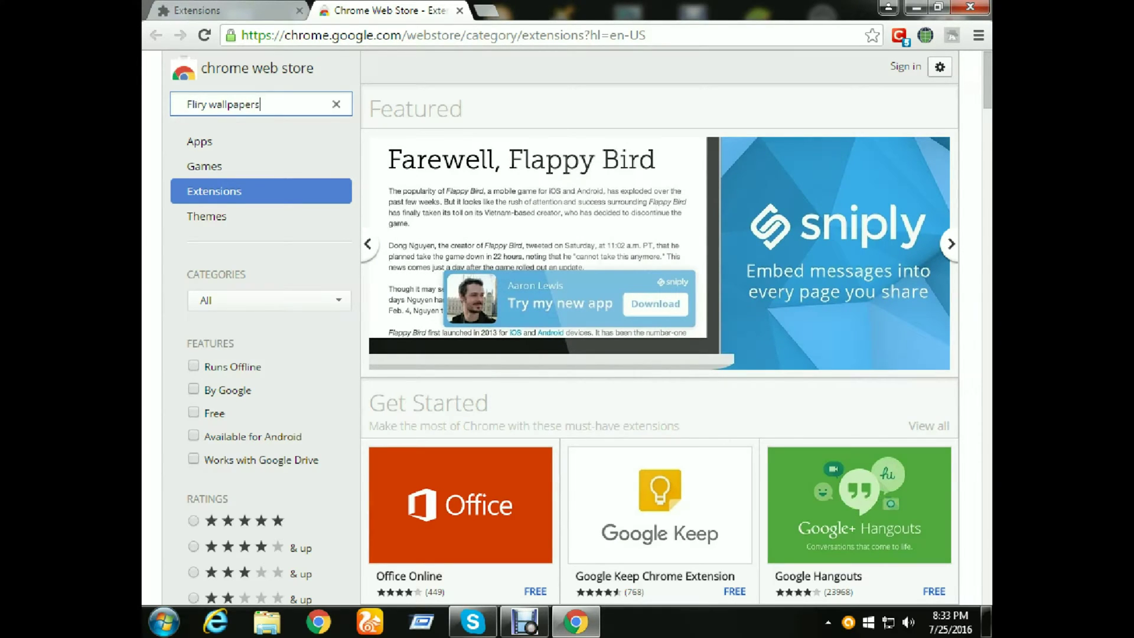
{"action": "key", "text": "Return"}
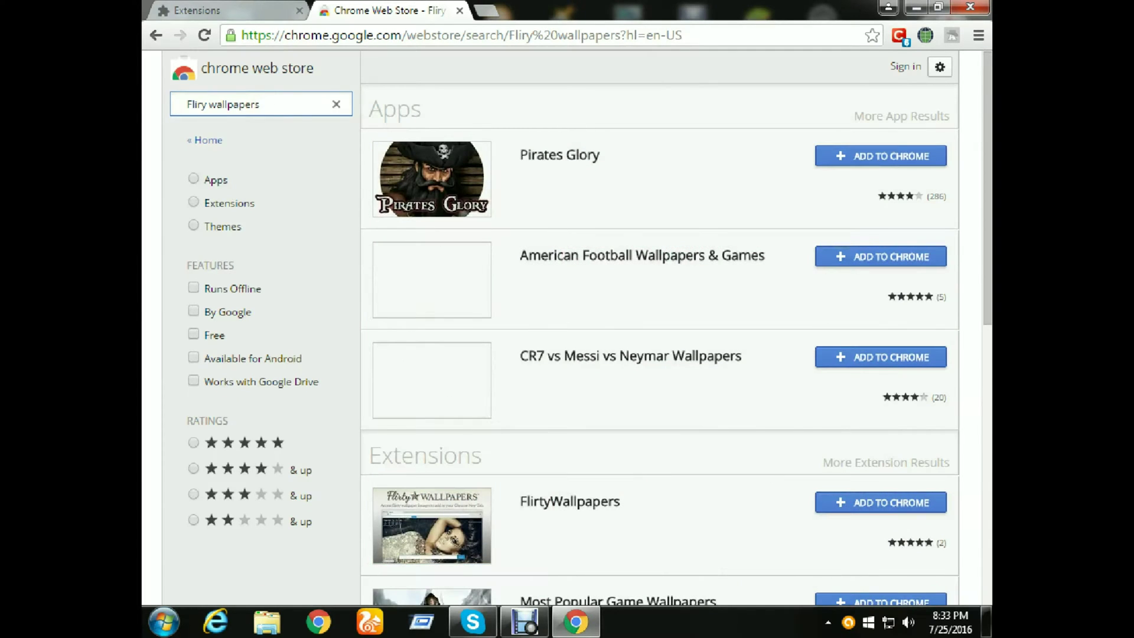
{"action": "scroll", "coordinate": [660, 206], "scroll_direction": "down", "scroll_amount": 5}
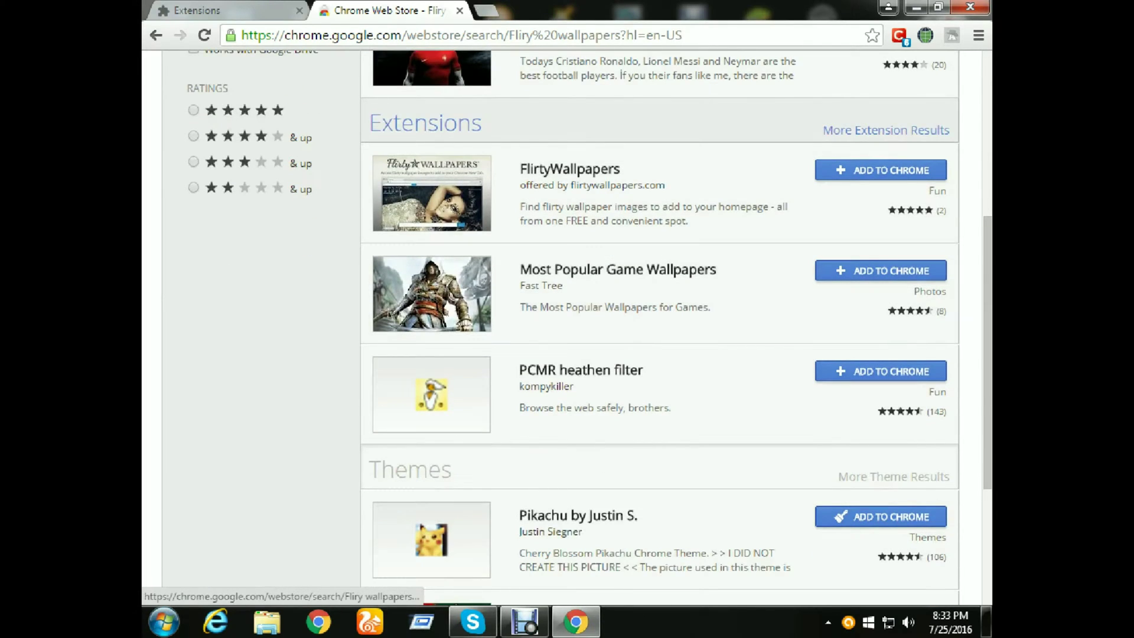
{"action": "scroll", "coordinate": [659, 207], "scroll_direction": "up", "scroll_amount": 4}
{"action": "scroll", "coordinate": [660, 207], "scroll_direction": "down", "scroll_amount": 4}
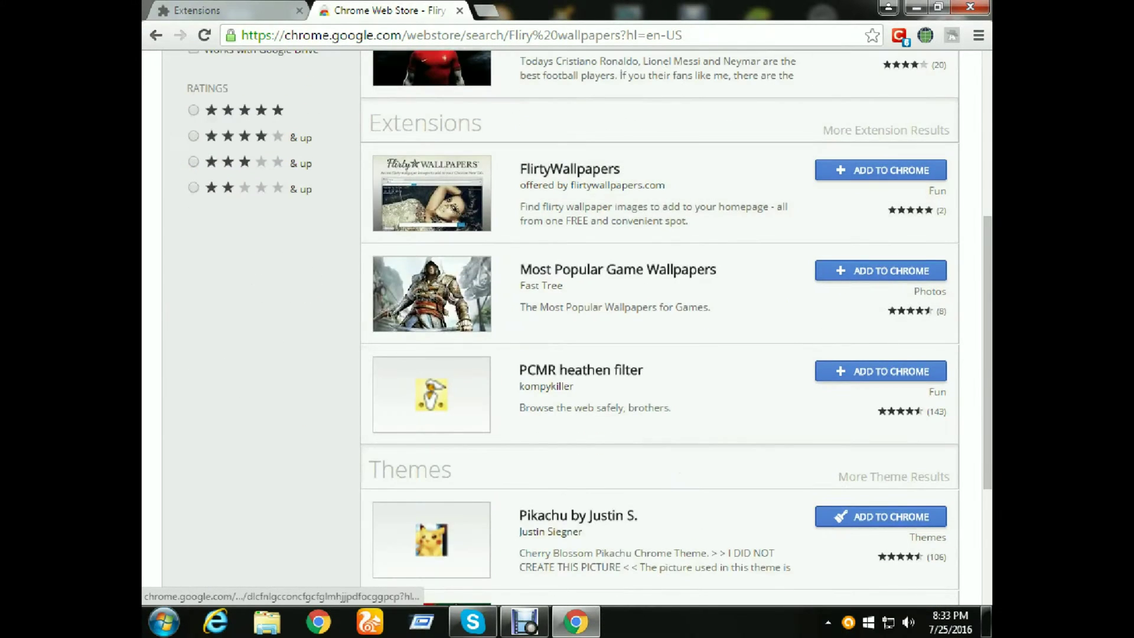
{"action": "scroll", "coordinate": [659, 124], "scroll_direction": "down", "scroll_amount": 1}
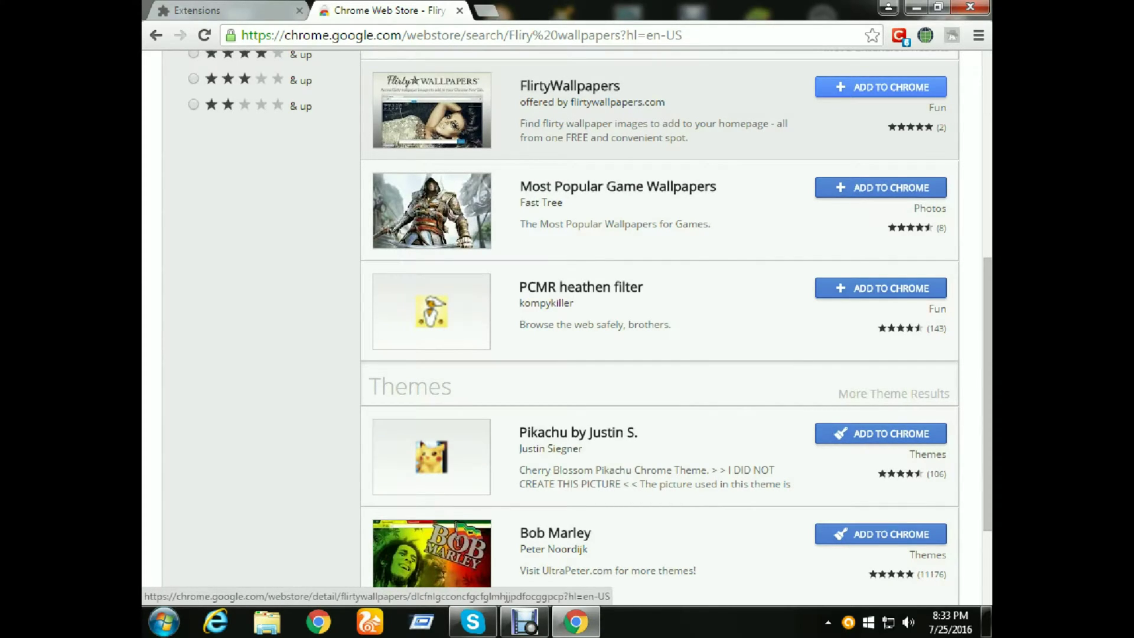
{"action": "left_click", "coordinate": [880, 86]}
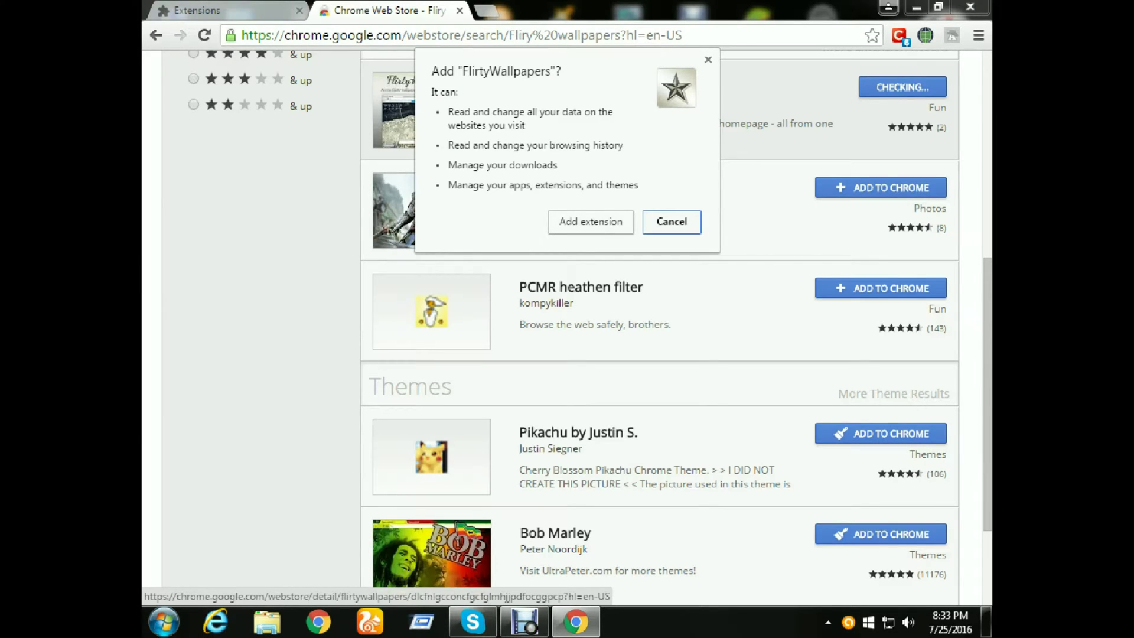
Step: Confirm adding FlirtyWallpapers and open its New Tab page from the toolbar star icon
{"action": "left_click", "coordinate": [590, 222]}
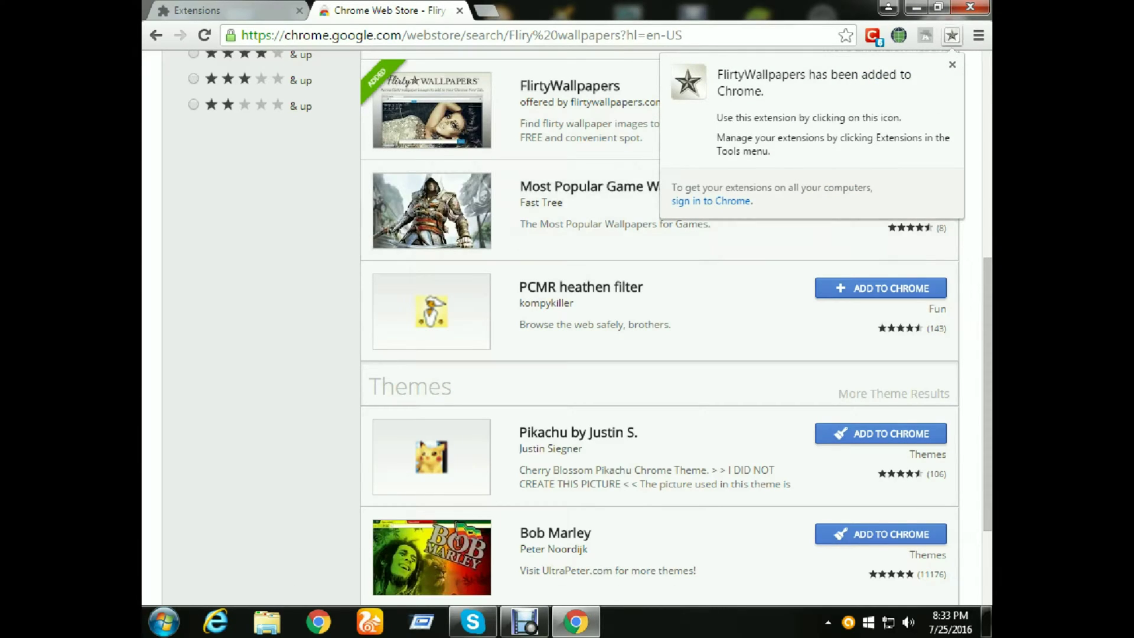
{"action": "left_click", "coordinate": [952, 36]}
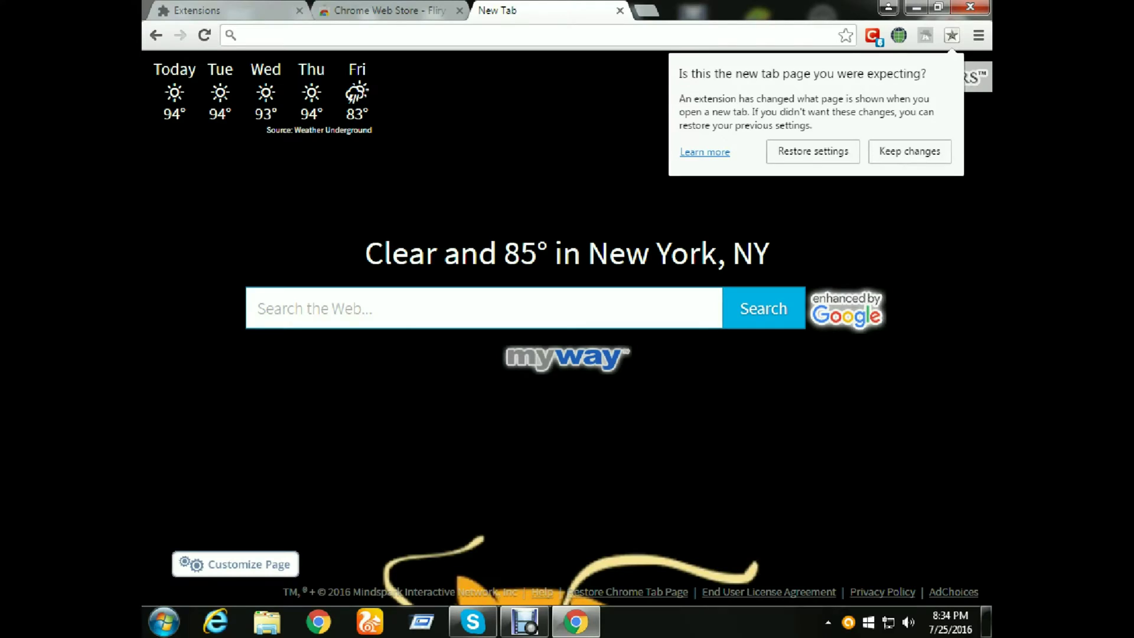
Step: Keep the new tab change, close the Web Store and New Tab tabs, then choose Get more extensions
{"action": "left_click", "coordinate": [909, 152]}
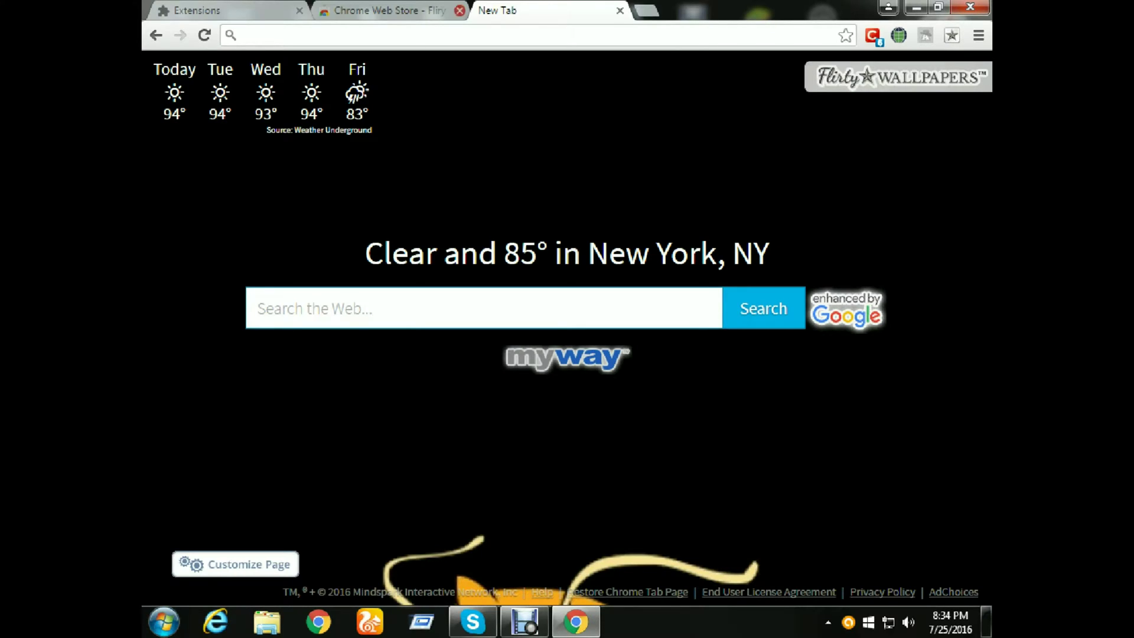
{"action": "left_click", "coordinate": [459, 10]}
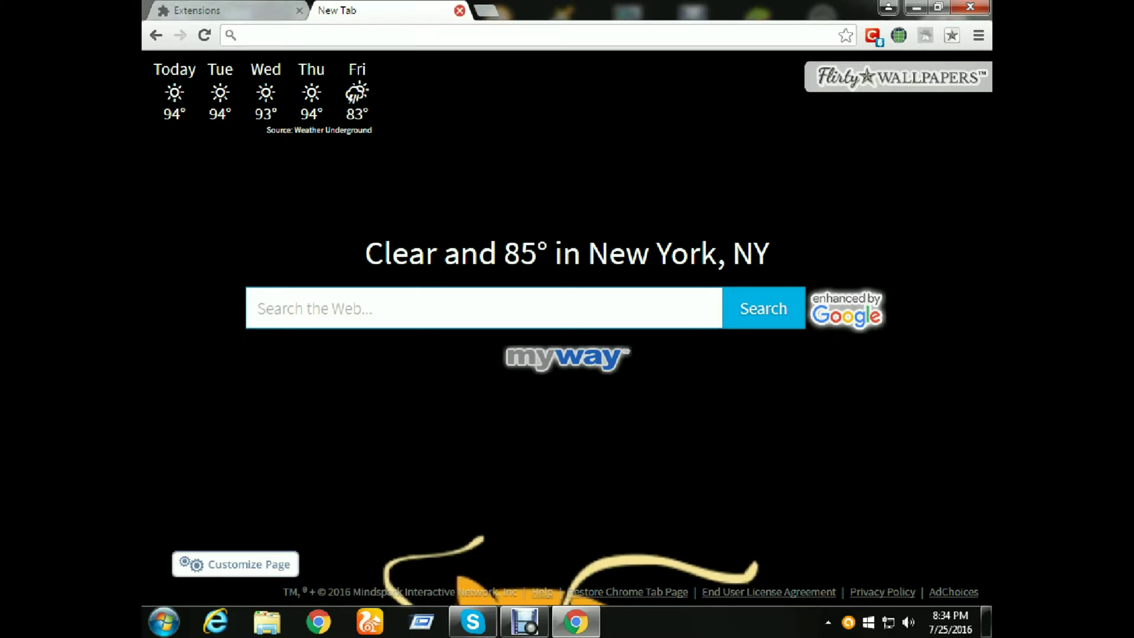
{"action": "left_click", "coordinate": [459, 10]}
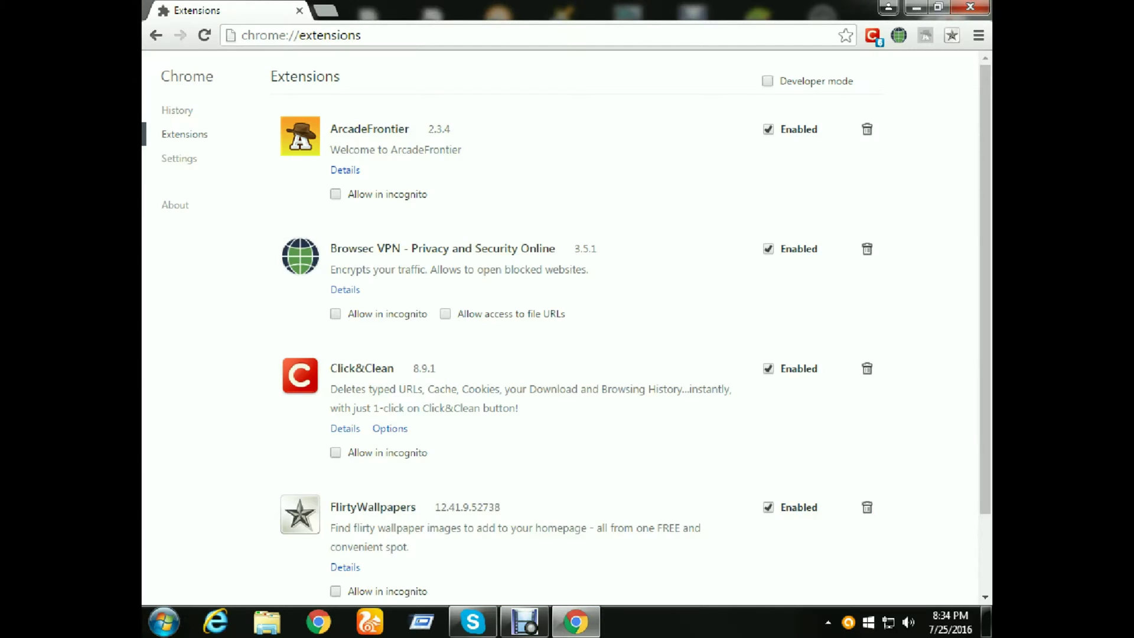
{"action": "scroll", "coordinate": [567, 330], "scroll_direction": "down", "scroll_amount": 3}
{"action": "scroll", "coordinate": [371, 552], "scroll_direction": "up", "scroll_amount": 2}
{"action": "scroll", "coordinate": [372, 552], "scroll_direction": "down", "scroll_amount": 2}
{"action": "left_click", "coordinate": [371, 552]}
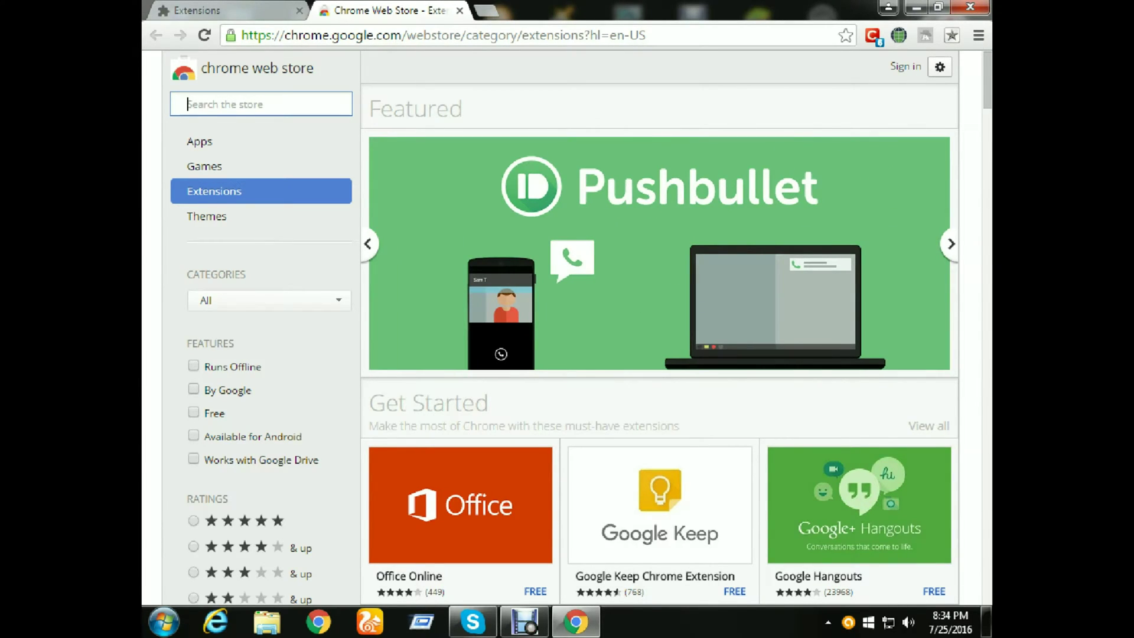
Step: Search the store for 'fliry wallpape' and scroll down to the Extensions results
{"action": "type", "text": "f"}
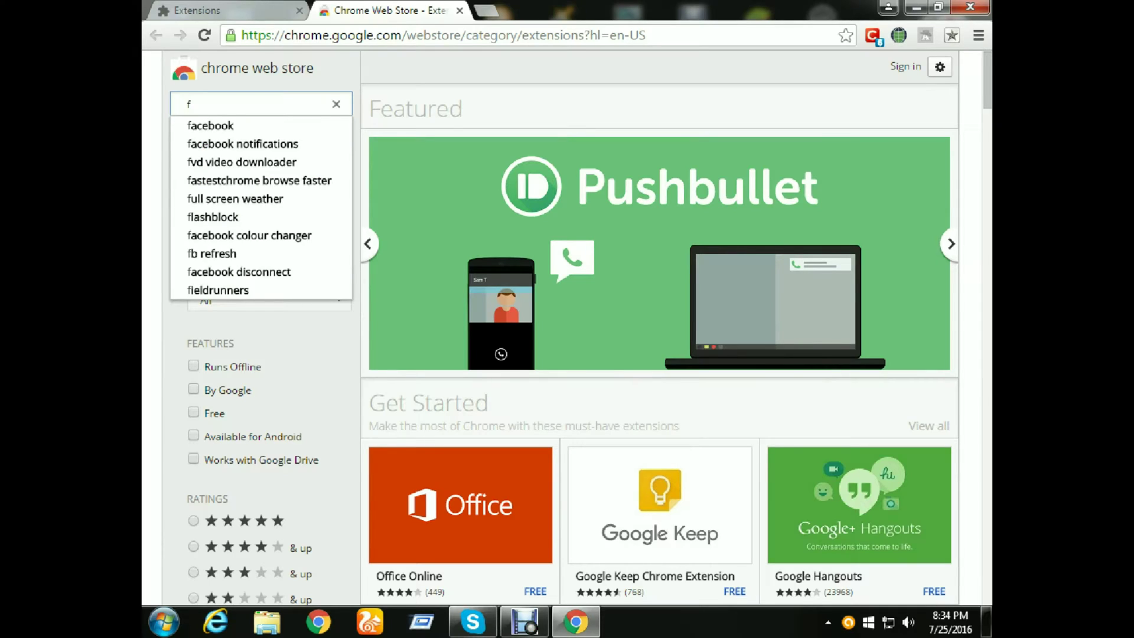
{"action": "type", "text": "li"}
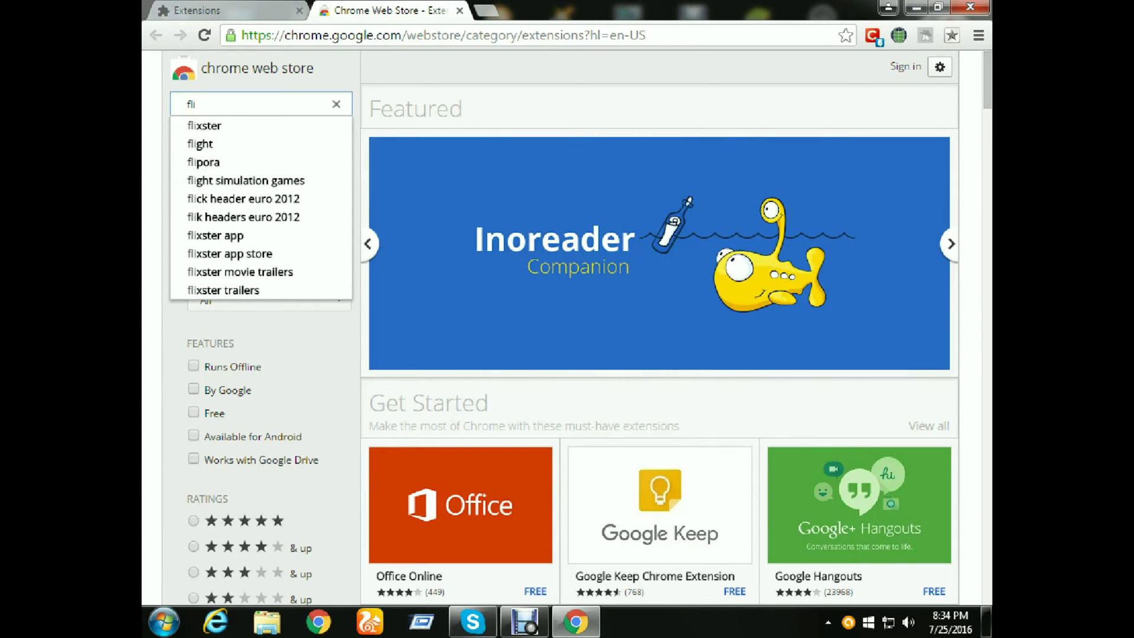
{"action": "type", "text": "ry wallpaper"}
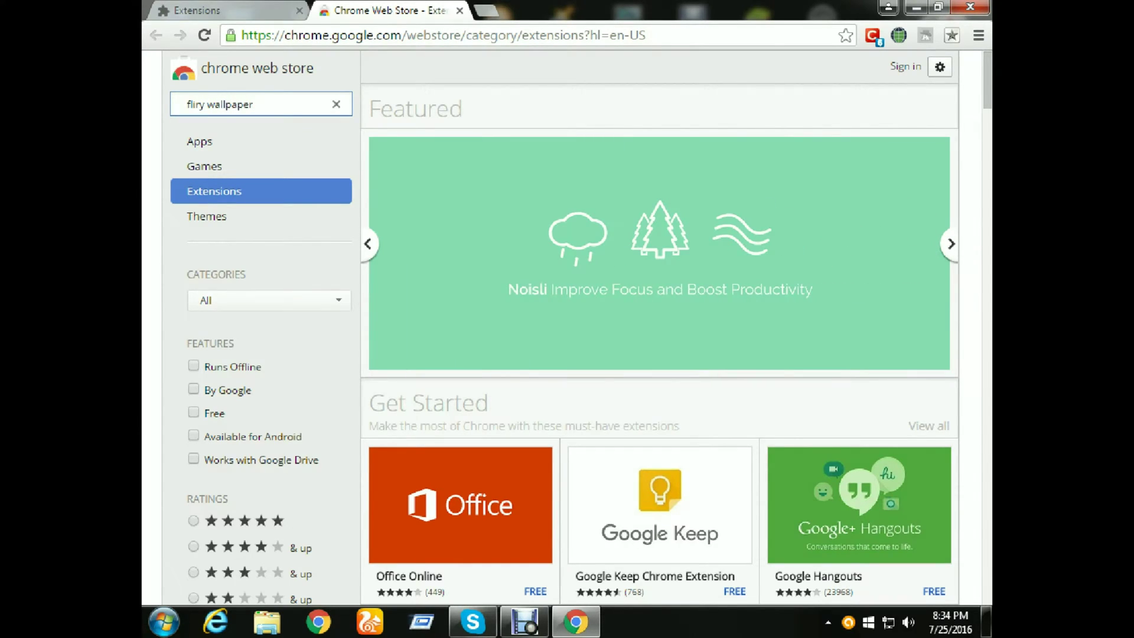
{"action": "key", "text": "Return"}
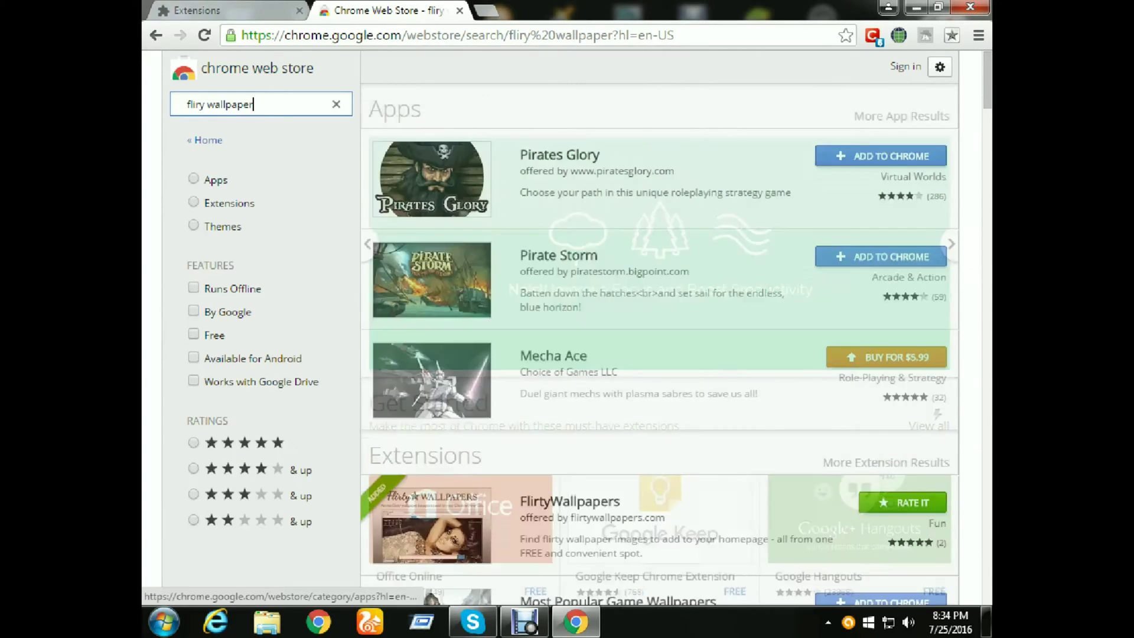
{"action": "scroll", "coordinate": [659, 296], "scroll_direction": "down", "scroll_amount": 5}
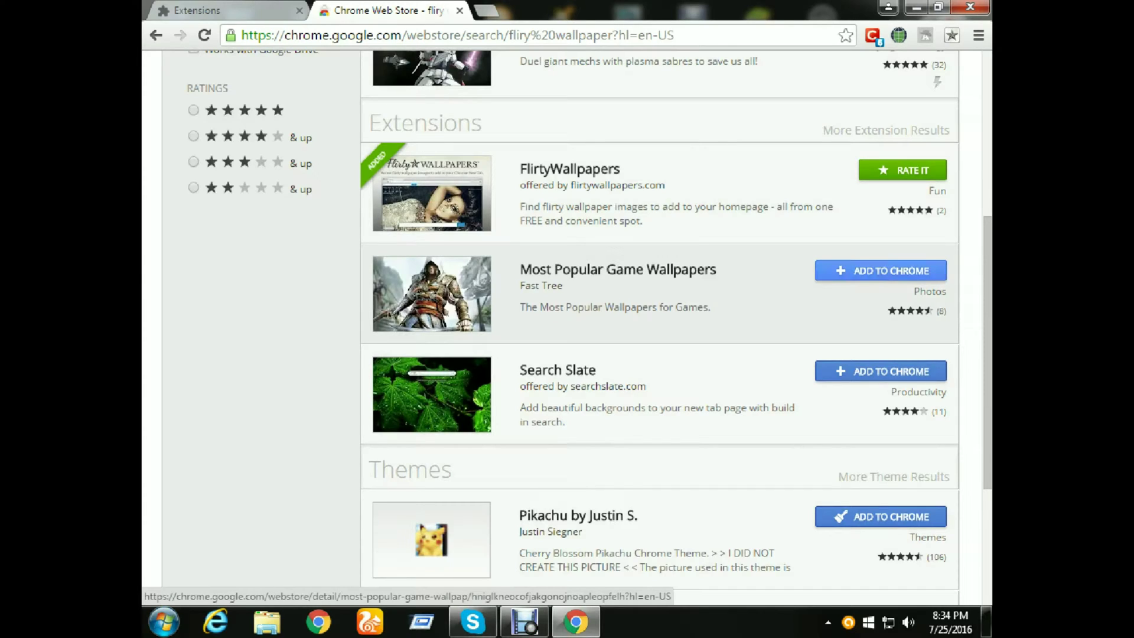
Step: Add Most Popular Game Wallpapers to Chrome and close the Web Store tab
{"action": "left_click", "coordinate": [880, 271]}
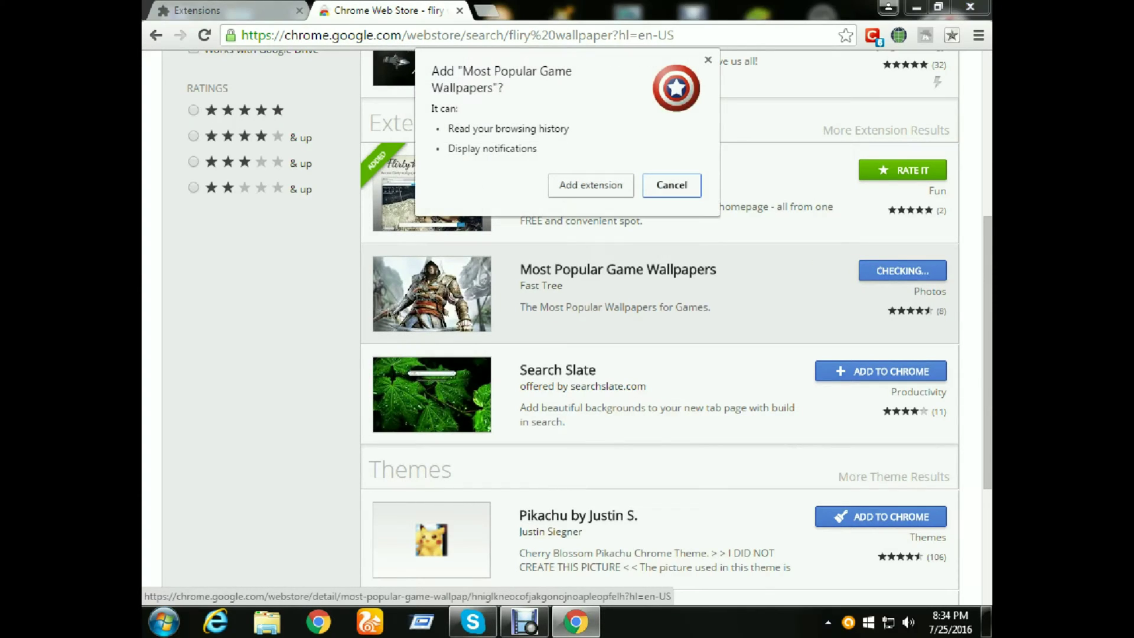
{"action": "left_click", "coordinate": [590, 185]}
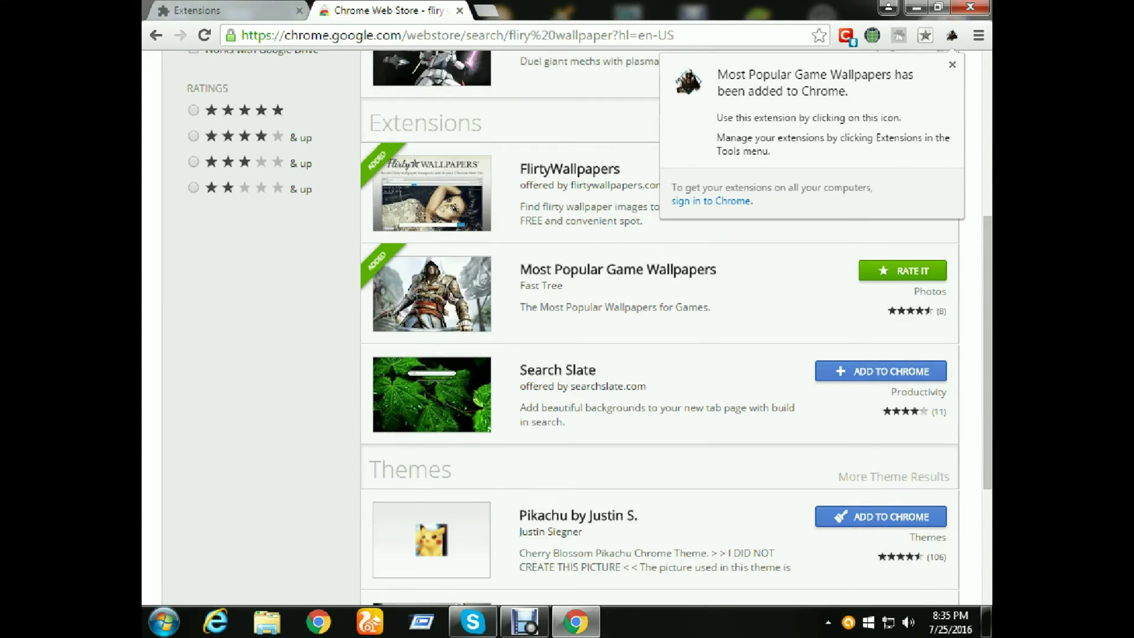
{"action": "left_click", "coordinate": [459, 10]}
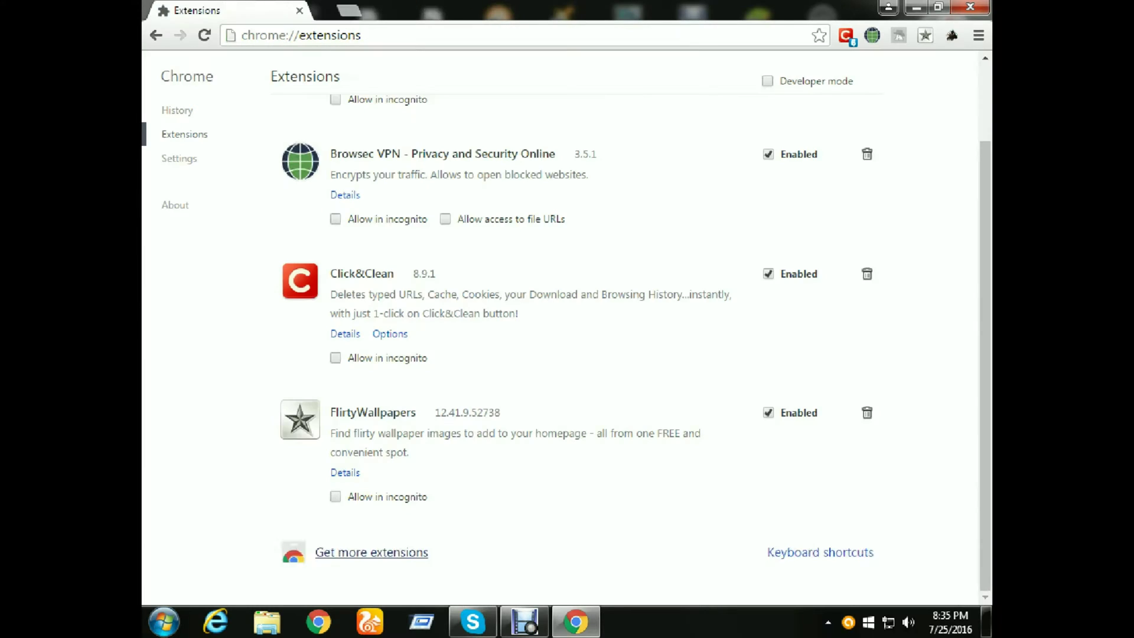
Step: Open a new Flirty Wallpapers tab, close the Extensions tab, and open Customize Page
{"action": "left_click", "coordinate": [326, 10]}
{"action": "left_click", "coordinate": [300, 11]}
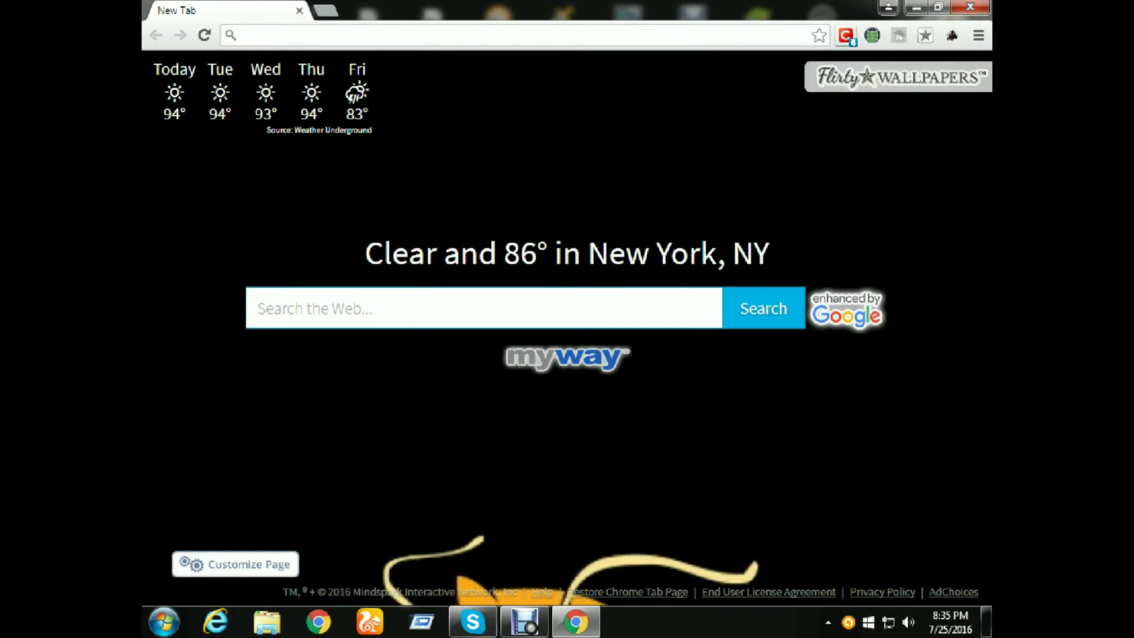
{"action": "left_click", "coordinate": [846, 36]}
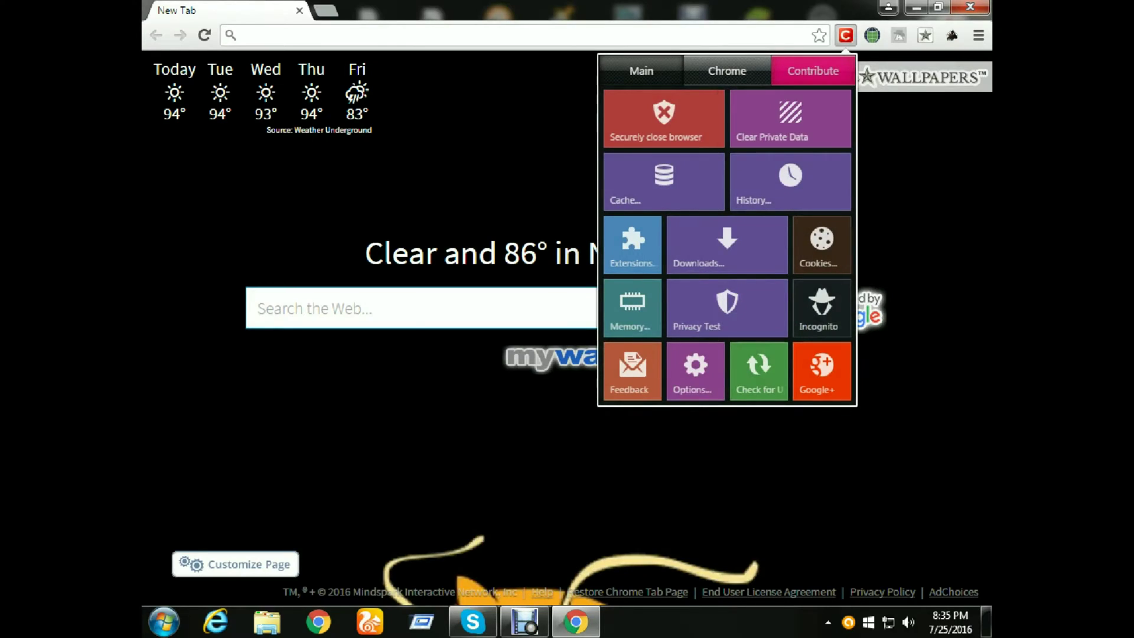
{"action": "key", "text": "Escape"}
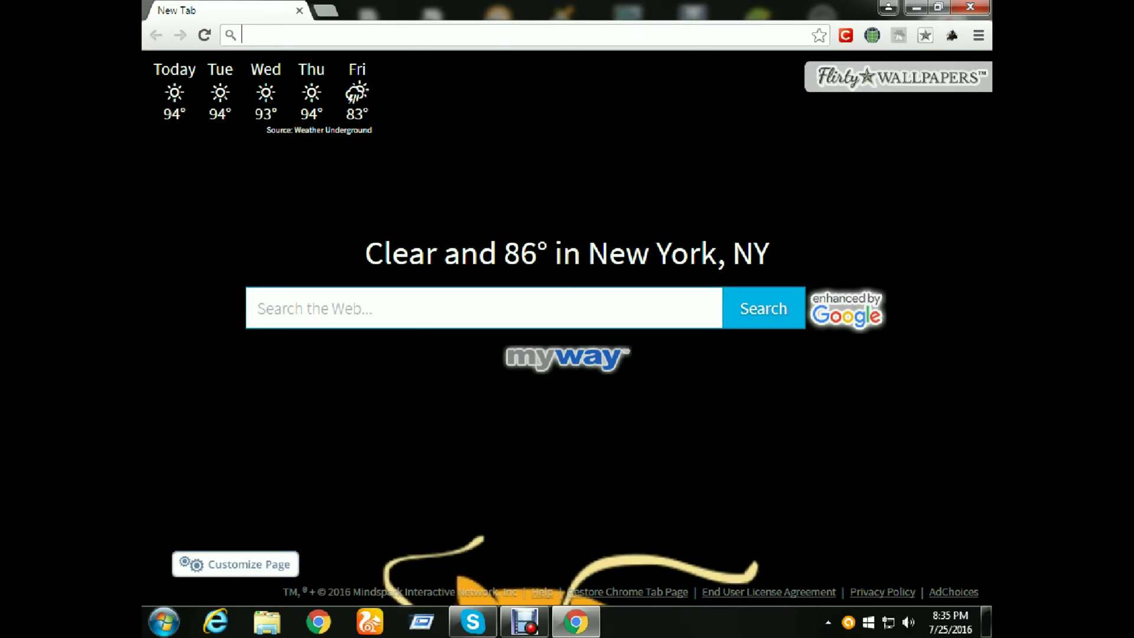
{"action": "left_click", "coordinate": [235, 564]}
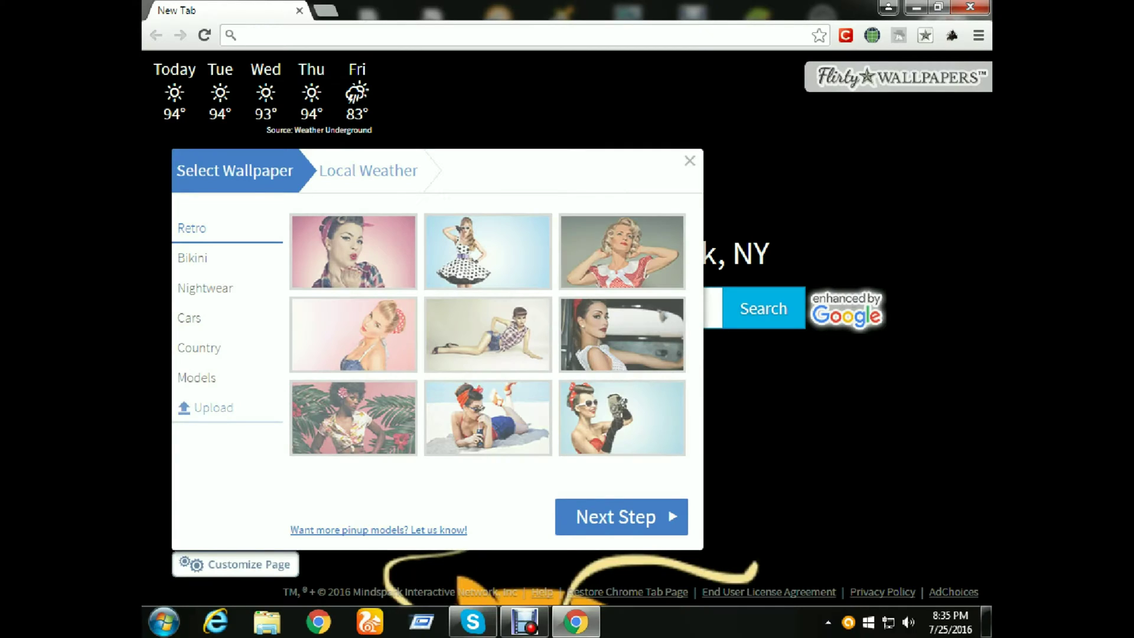
Step: Start uploading your own wallpaper and browse the Open dialog to the Work (F:) drive
{"action": "left_click", "coordinate": [213, 408]}
{"action": "left_click", "coordinate": [381, 288]}
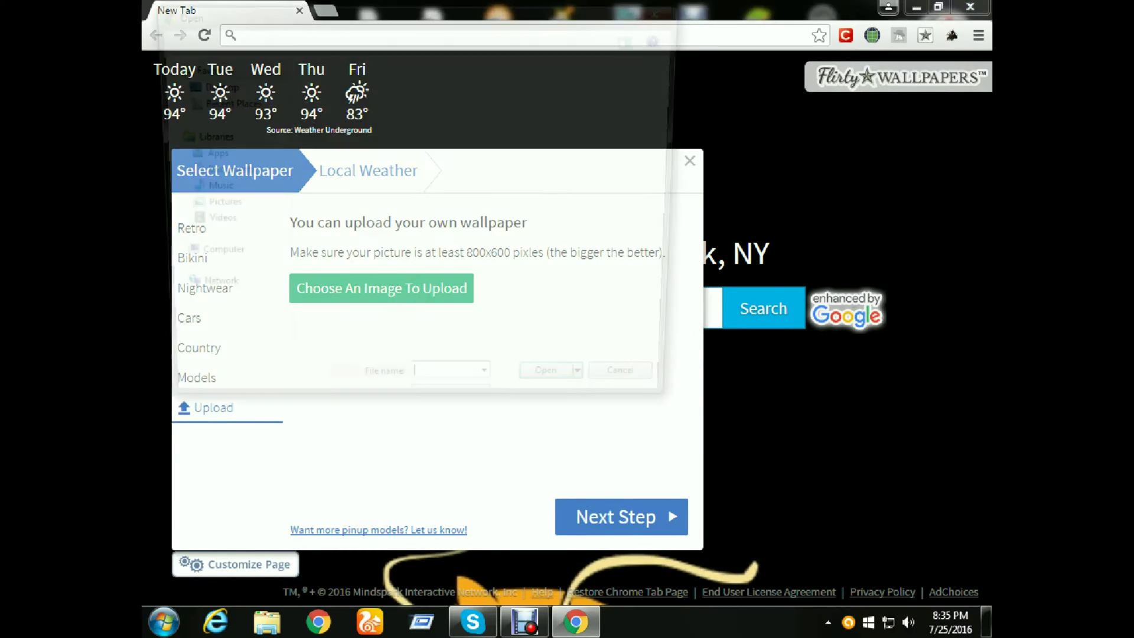
{"action": "scroll", "coordinate": [475, 204], "scroll_direction": "down", "scroll_amount": 3}
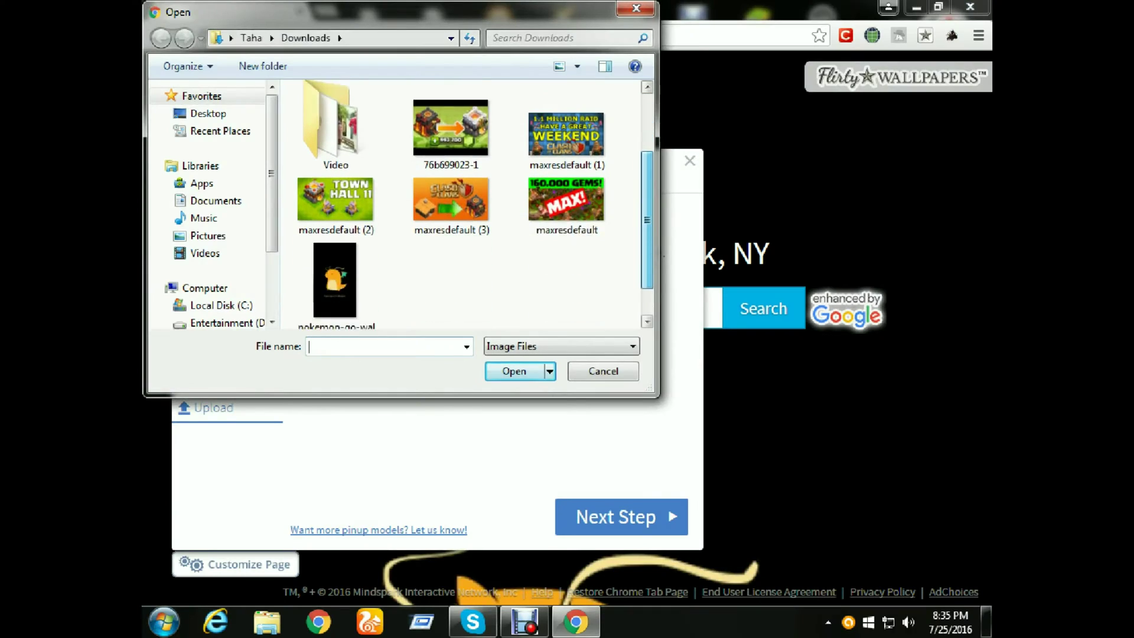
{"action": "scroll", "coordinate": [466, 205], "scroll_direction": "up", "scroll_amount": 3}
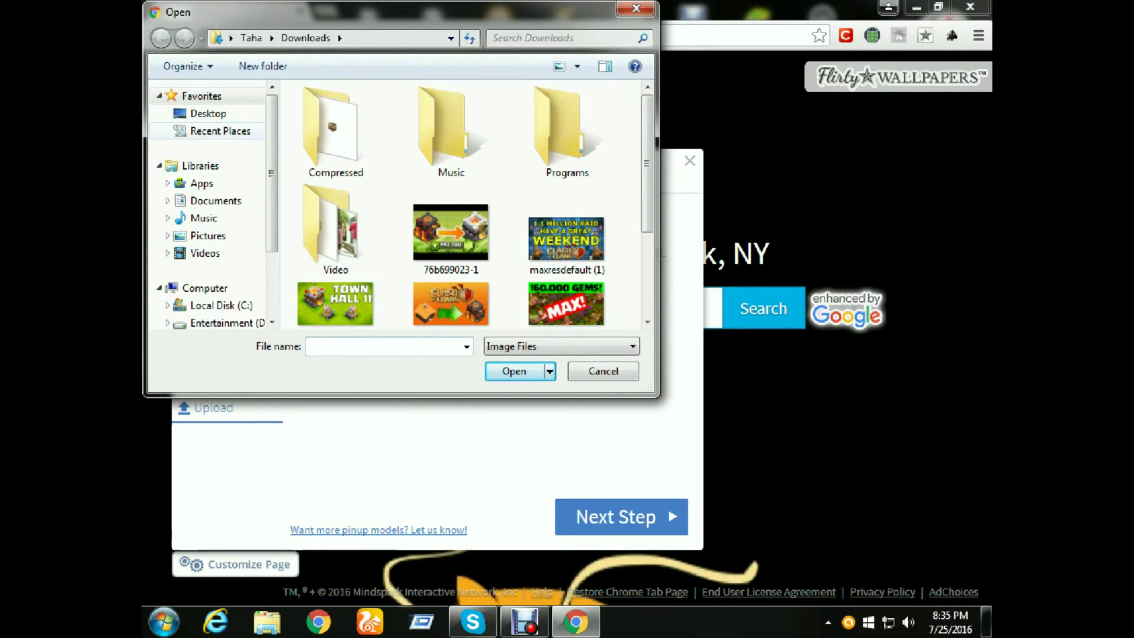
{"action": "scroll", "coordinate": [207, 178], "scroll_direction": "down", "scroll_amount": 2}
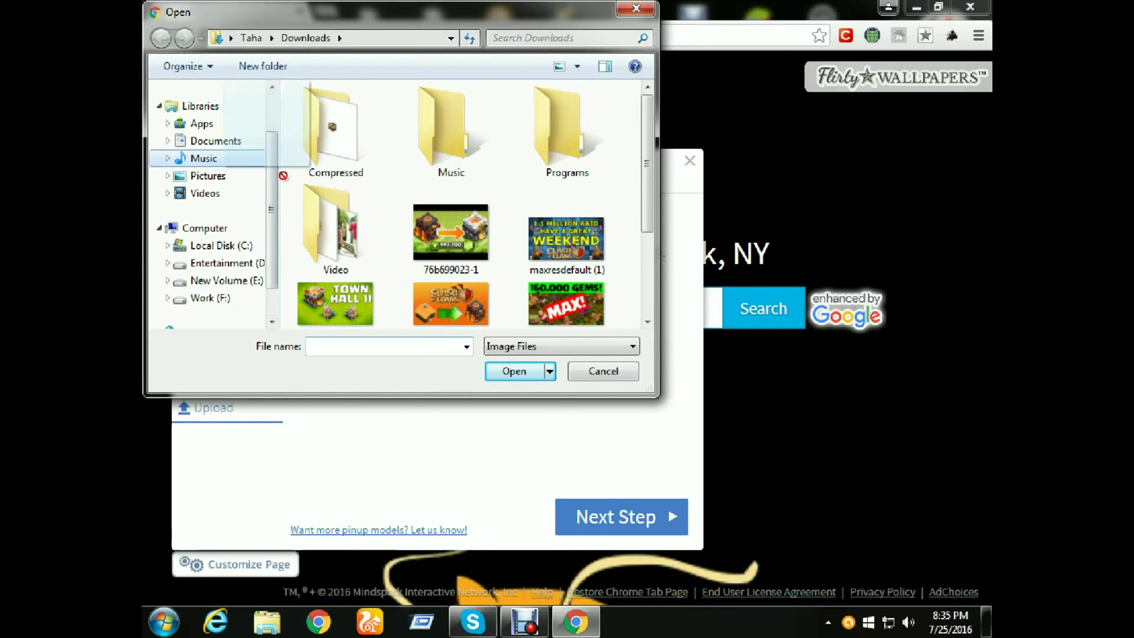
{"action": "scroll", "coordinate": [204, 158], "scroll_direction": "up", "scroll_amount": 1}
{"action": "scroll", "coordinate": [206, 177], "scroll_direction": "up", "scroll_amount": 2}
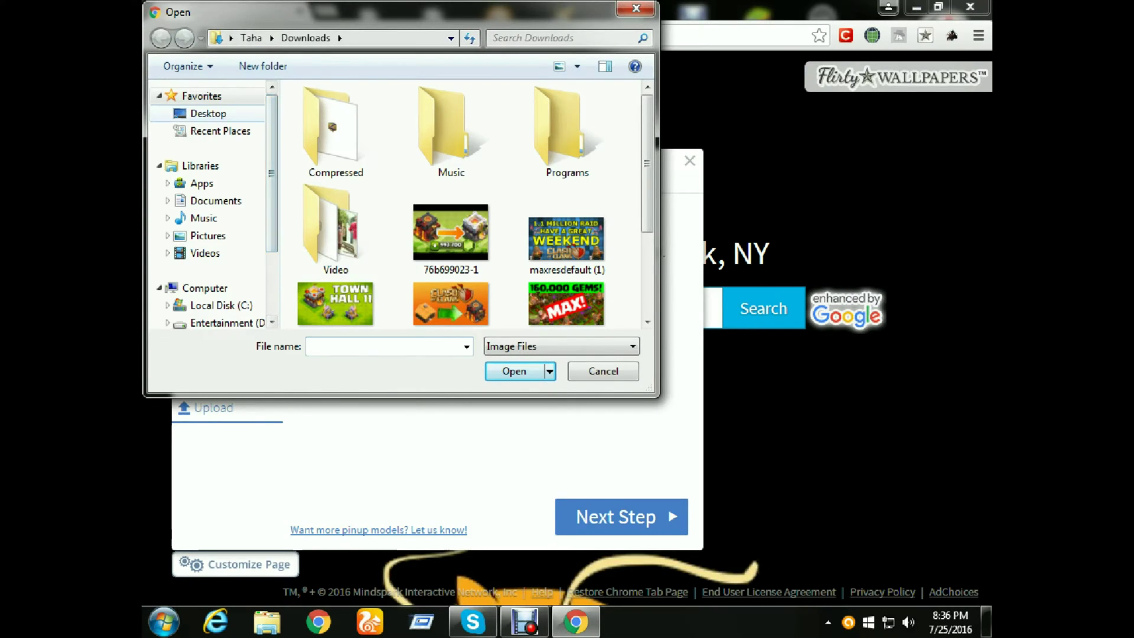
{"action": "left_click", "coordinate": [207, 113]}
{"action": "scroll", "coordinate": [207, 201], "scroll_direction": "down", "scroll_amount": 3}
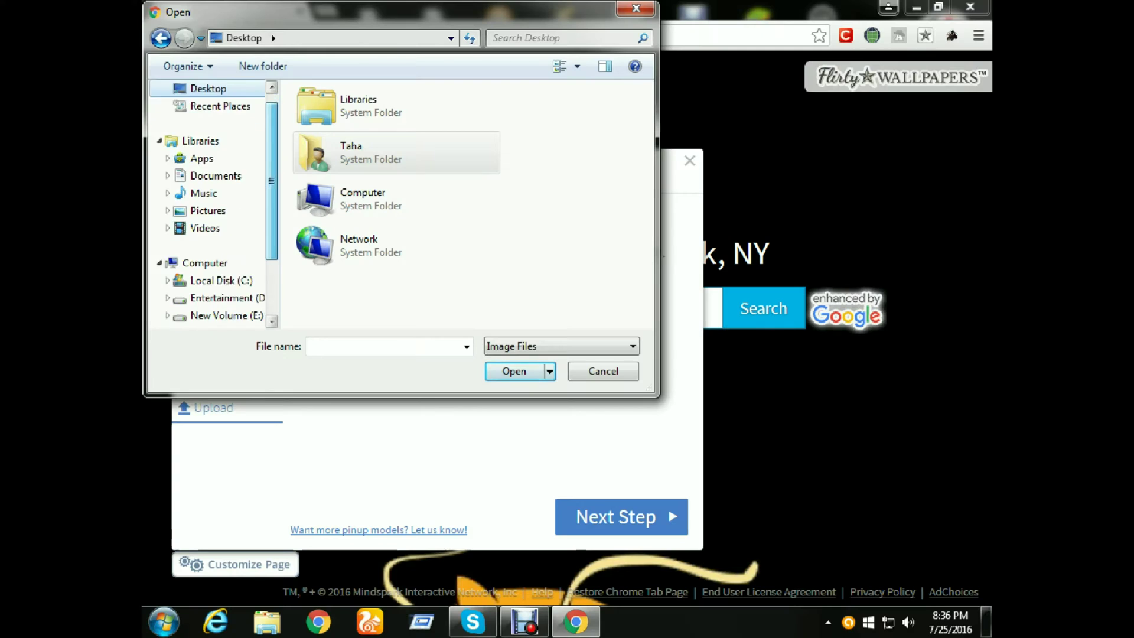
{"action": "scroll", "coordinate": [207, 201], "scroll_direction": "up", "scroll_amount": 3}
{"action": "left_click", "coordinate": [219, 131]}
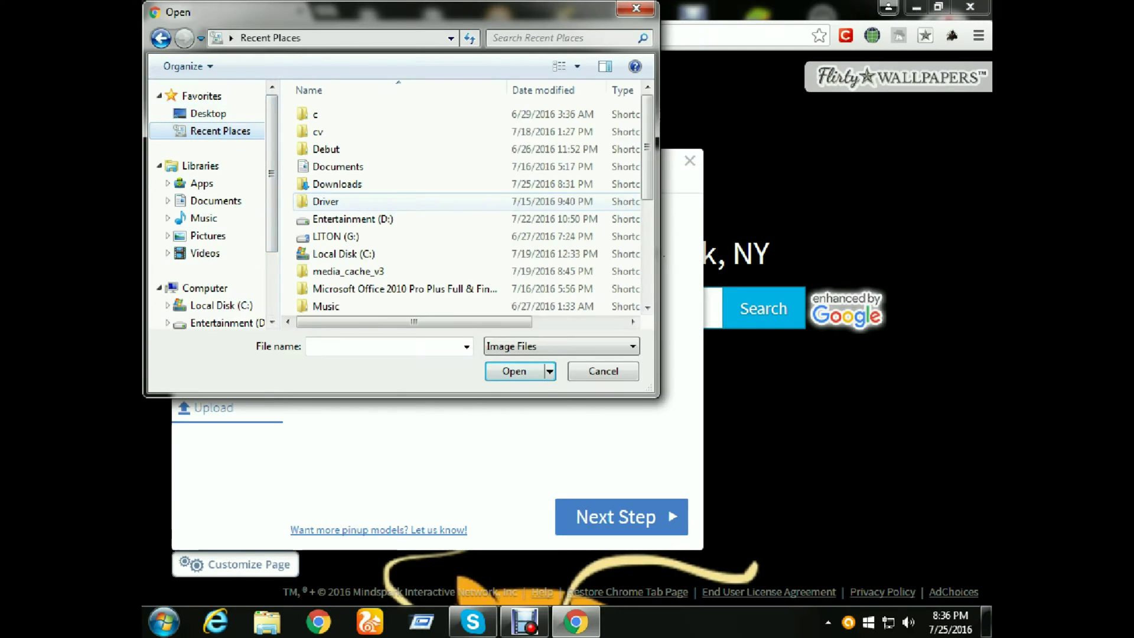
{"action": "double_click", "coordinate": [342, 184]}
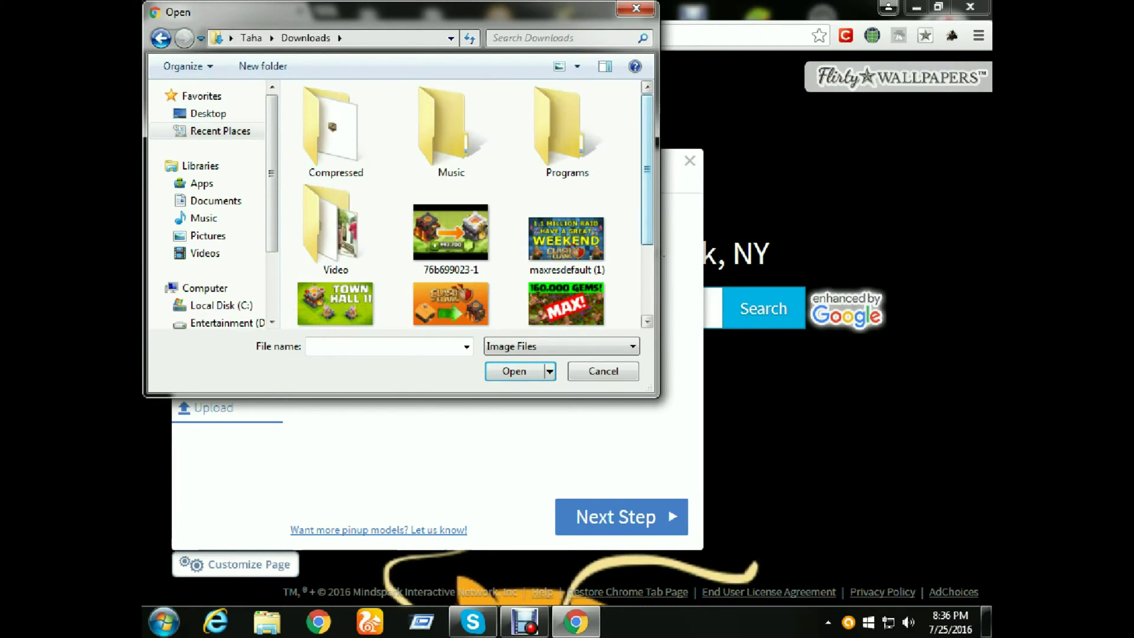
{"action": "scroll", "coordinate": [466, 204], "scroll_direction": "down", "scroll_amount": 4}
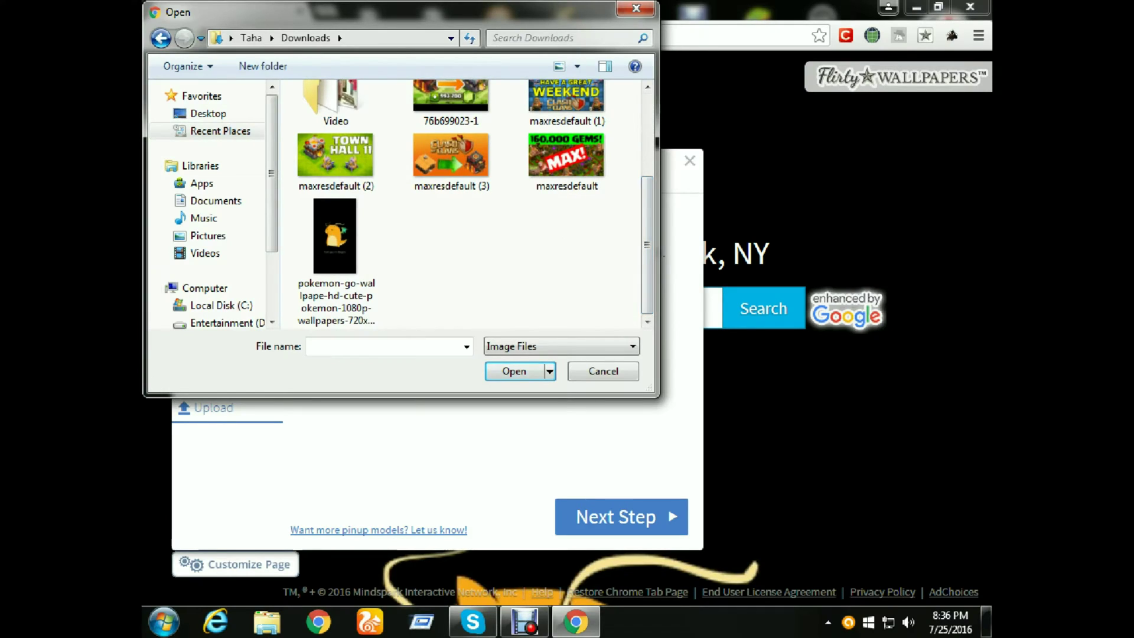
{"action": "left_click_drag", "start_coordinate": [272, 202], "coordinate": [271, 264]}
{"action": "left_click", "coordinate": [211, 263]}
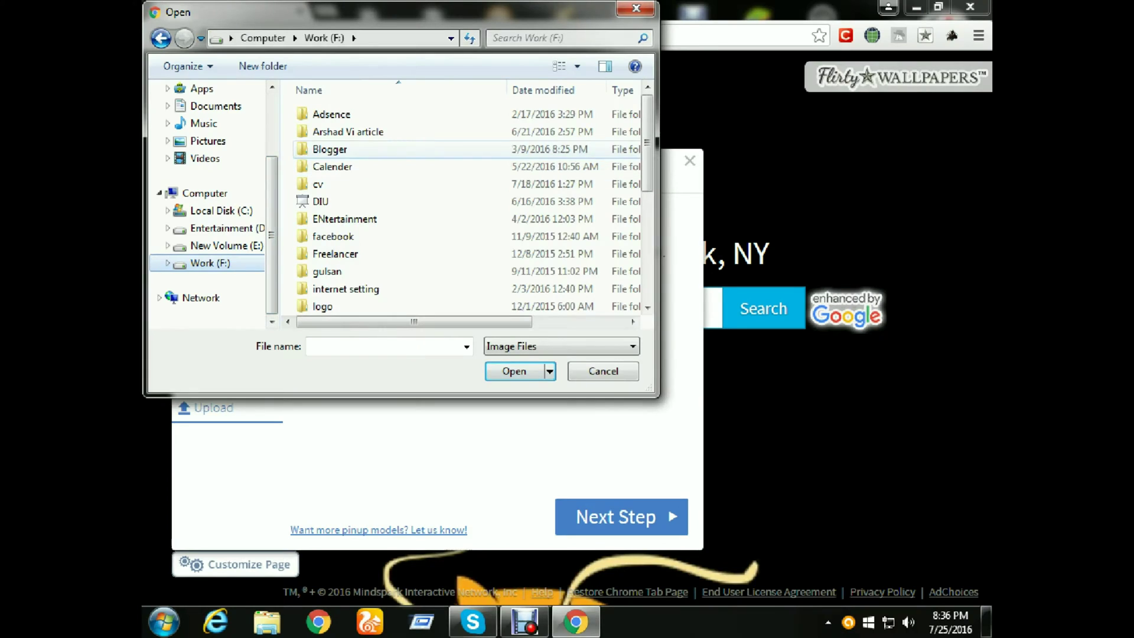
Step: Upload wallpaper-clash-of-clans-6 from the You tube folder, then finish the setup
{"action": "scroll", "coordinate": [466, 148], "scroll_direction": "down", "scroll_amount": 4}
{"action": "scroll", "coordinate": [467, 177], "scroll_direction": "down", "scroll_amount": 1}
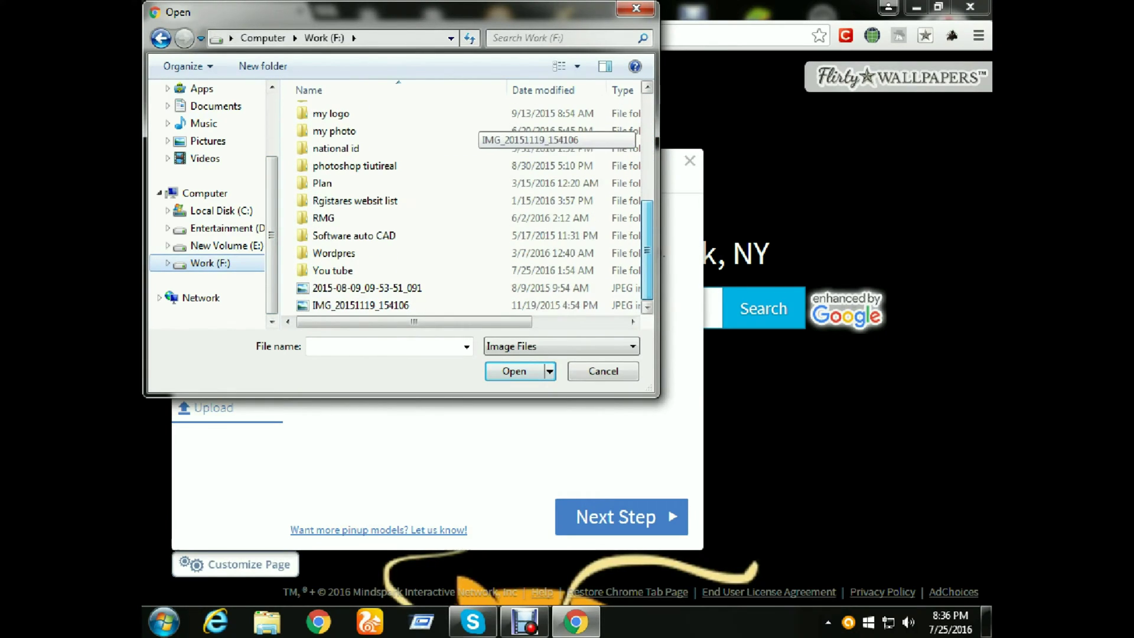
{"action": "double_click", "coordinate": [331, 266]}
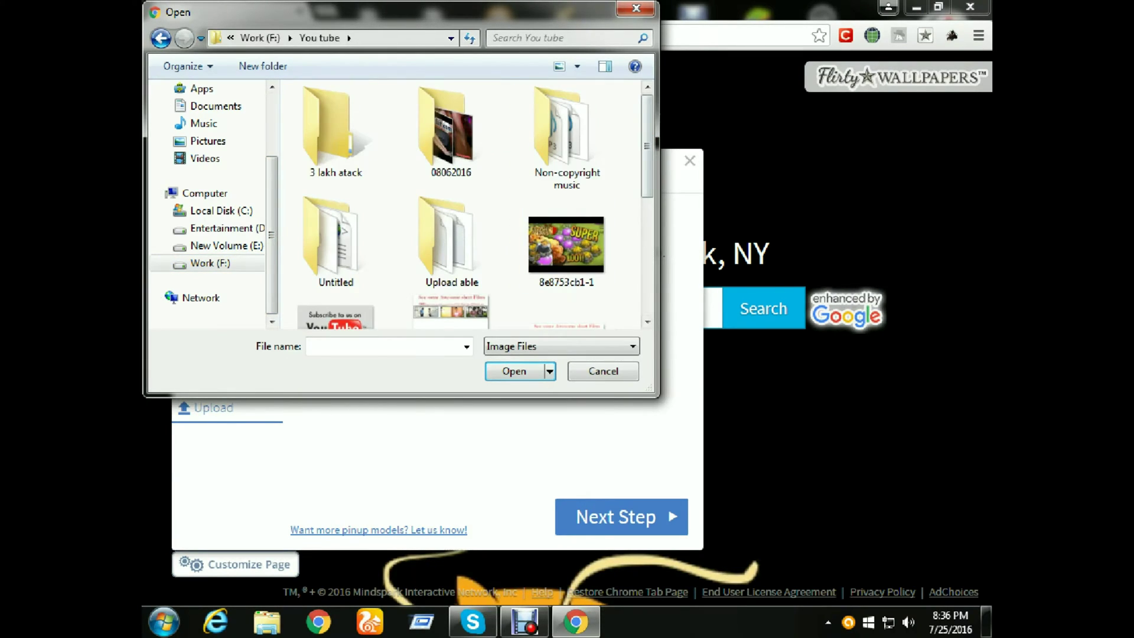
{"action": "scroll", "coordinate": [476, 203], "scroll_direction": "down", "scroll_amount": 4}
{"action": "left_click_drag", "start_coordinate": [647, 247], "coordinate": [647, 253]}
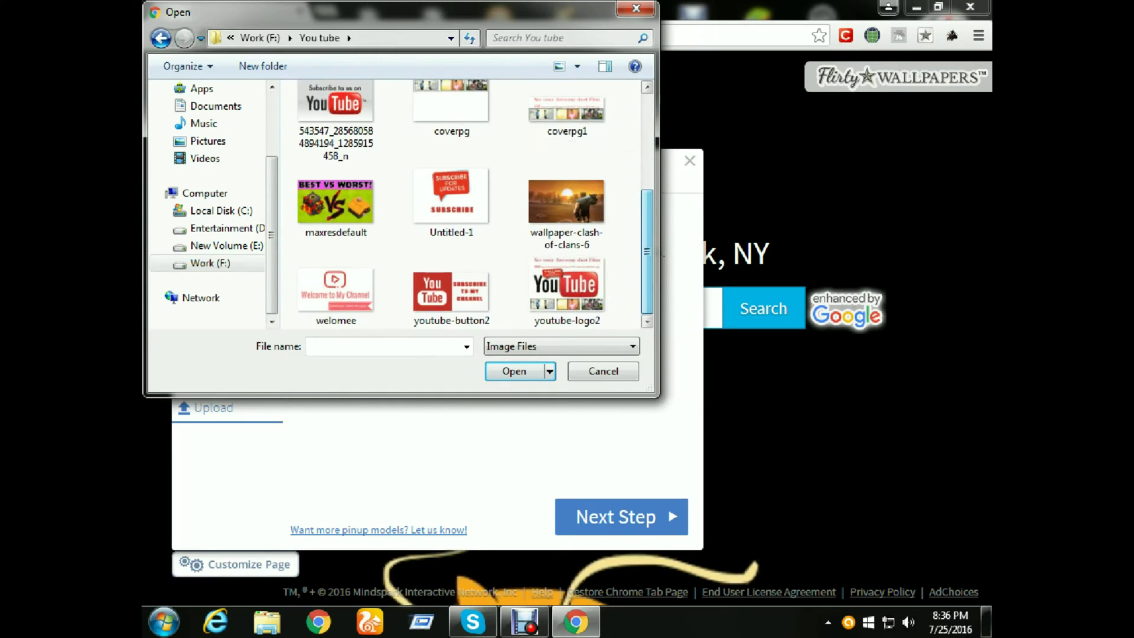
{"action": "left_click", "coordinate": [566, 206]}
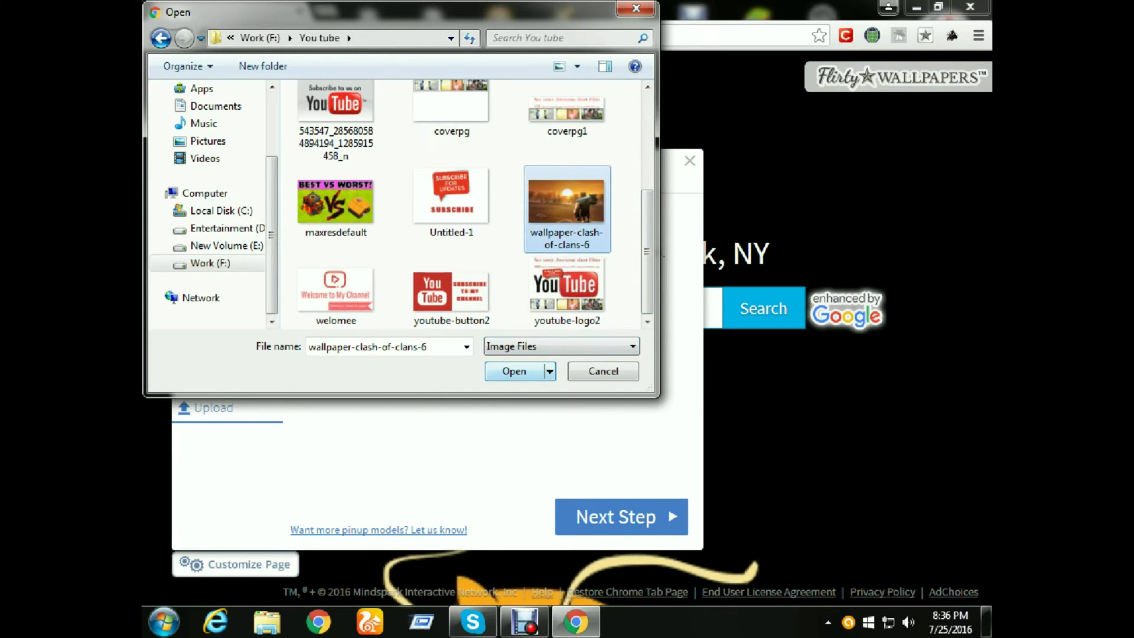
{"action": "left_click", "coordinate": [514, 371]}
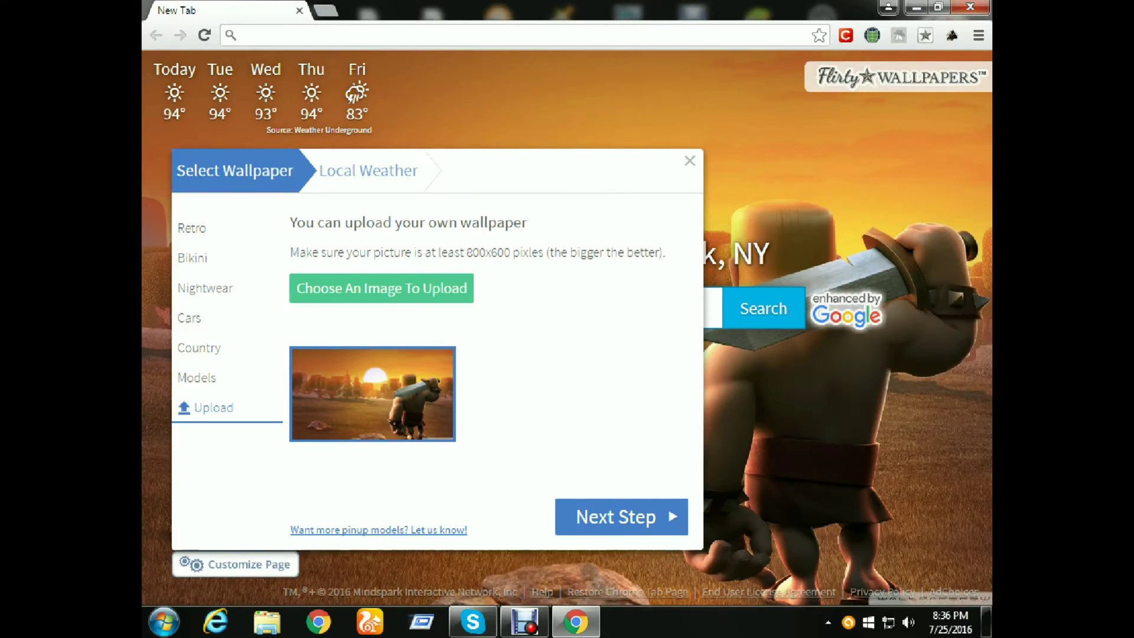
{"action": "left_click", "coordinate": [621, 517]}
{"action": "left_click", "coordinate": [621, 517]}
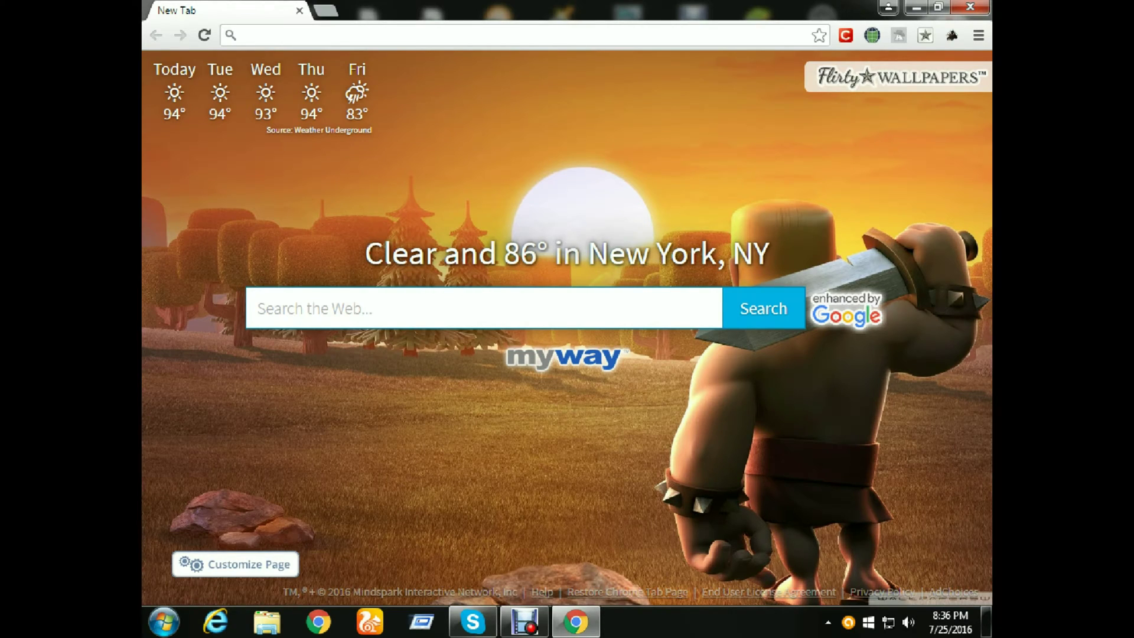
Step: Close Chrome, refresh the desktop five times, and launch UC Browser from the taskbar
{"action": "left_click", "coordinate": [969, 6]}
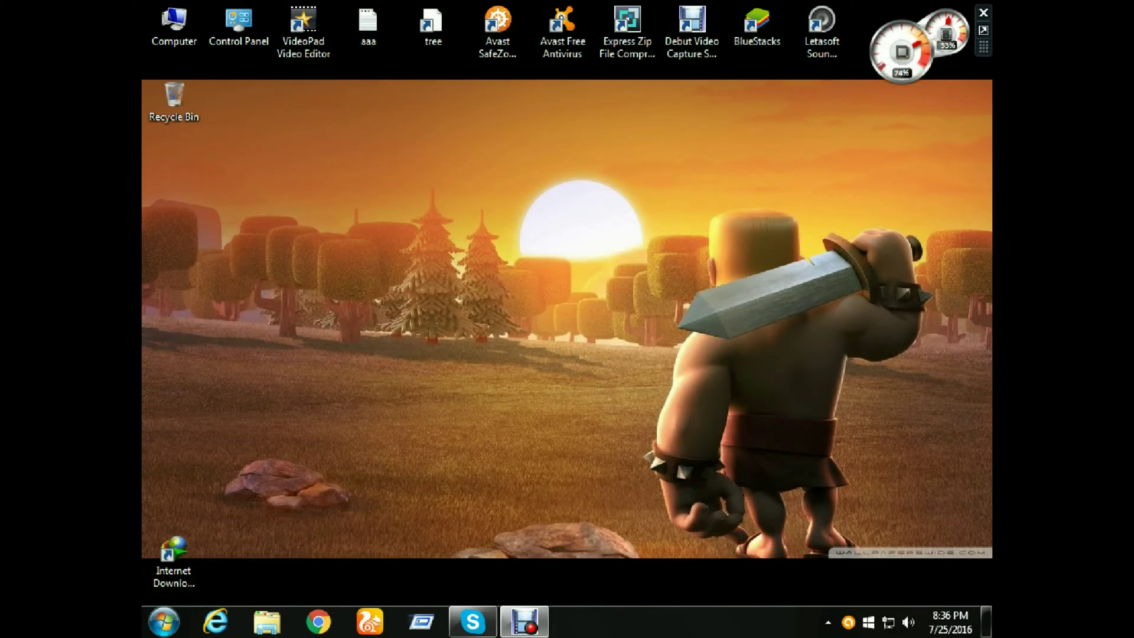
{"action": "right_click", "coordinate": [479, 179]}
{"action": "left_click", "coordinate": [514, 227]}
{"action": "right_click", "coordinate": [482, 171]}
{"action": "left_click", "coordinate": [515, 218]}
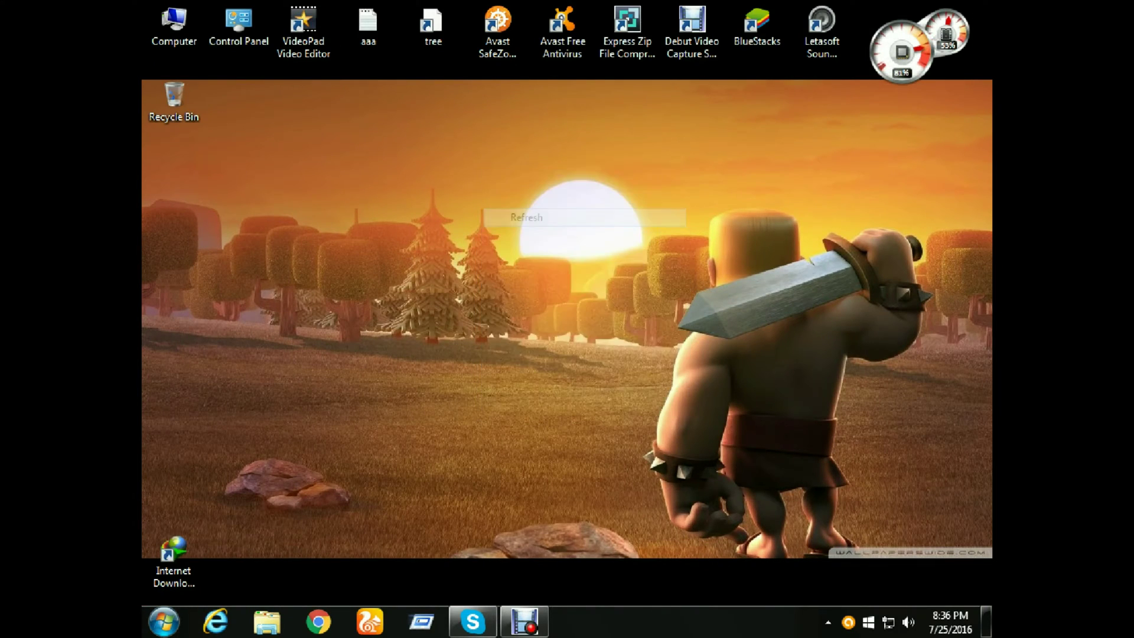
{"action": "right_click", "coordinate": [472, 157]}
{"action": "left_click", "coordinate": [510, 205]}
{"action": "right_click", "coordinate": [463, 178]}
{"action": "left_click", "coordinate": [502, 226]}
{"action": "right_click", "coordinate": [476, 195]}
{"action": "left_click", "coordinate": [520, 242]}
{"action": "left_click", "coordinate": [369, 622]}
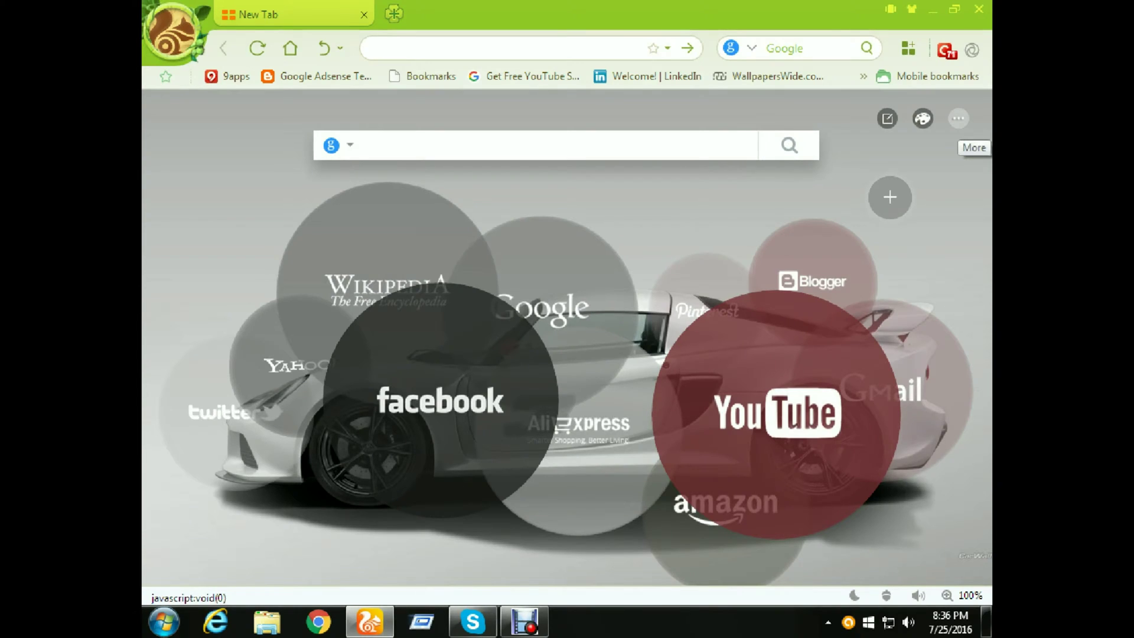
Step: Apply the right-hand bubble new tab style, then bring up the new tab wallpaper choices
{"action": "left_click", "coordinate": [958, 119]}
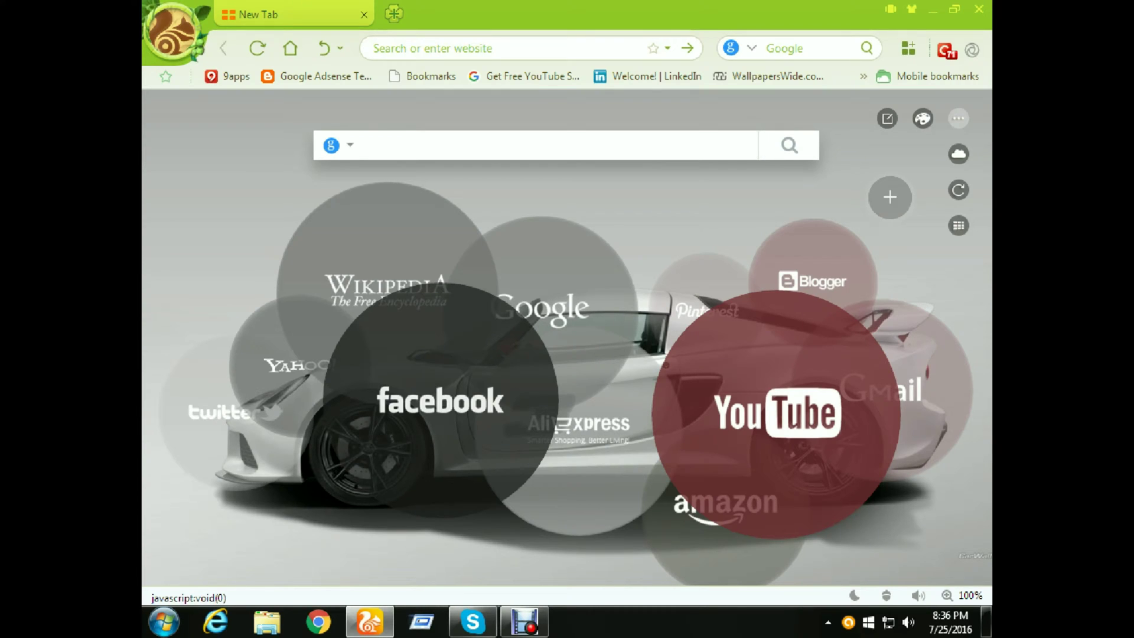
{"action": "left_click", "coordinate": [958, 226]}
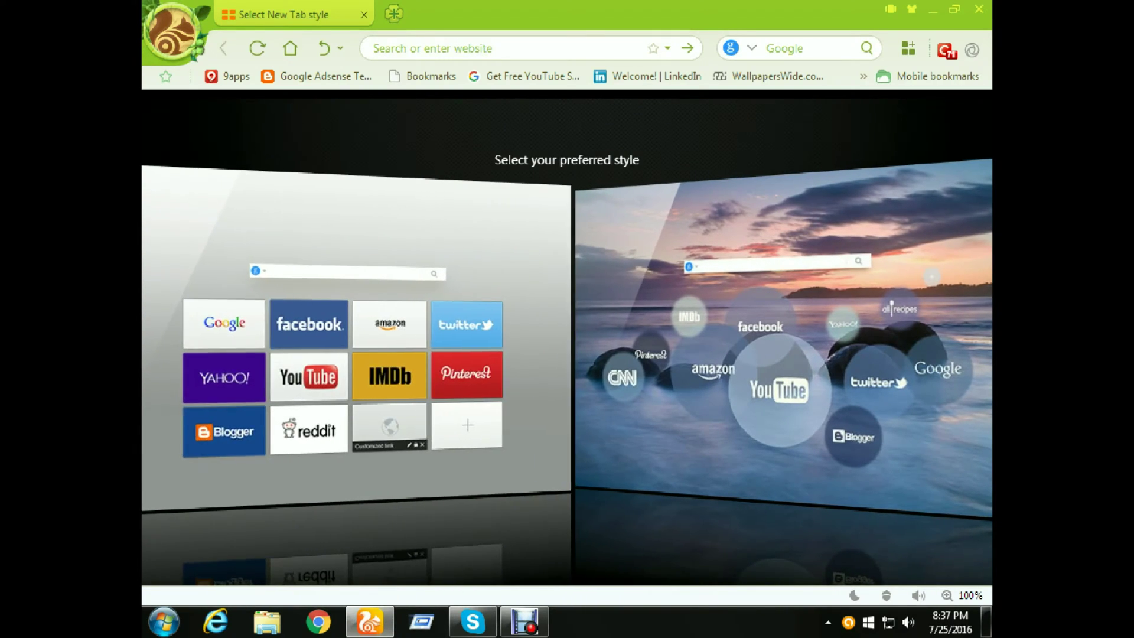
{"action": "left_click", "coordinate": [171, 32]}
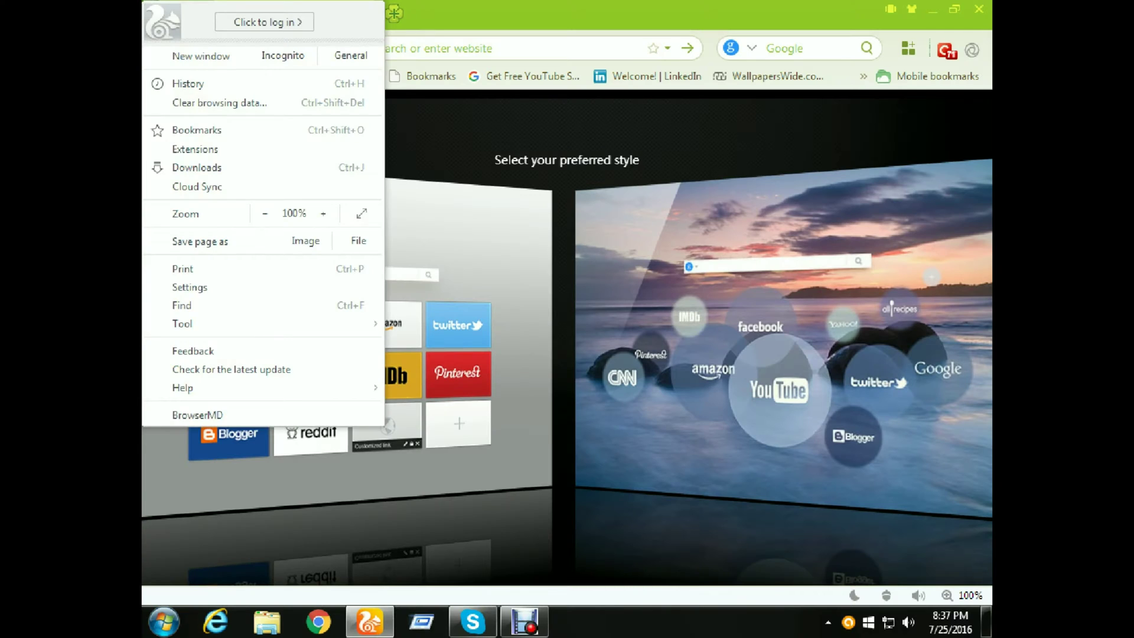
{"action": "left_click", "coordinate": [394, 13]}
{"action": "left_click", "coordinate": [394, 13]}
{"action": "left_click", "coordinate": [363, 15]}
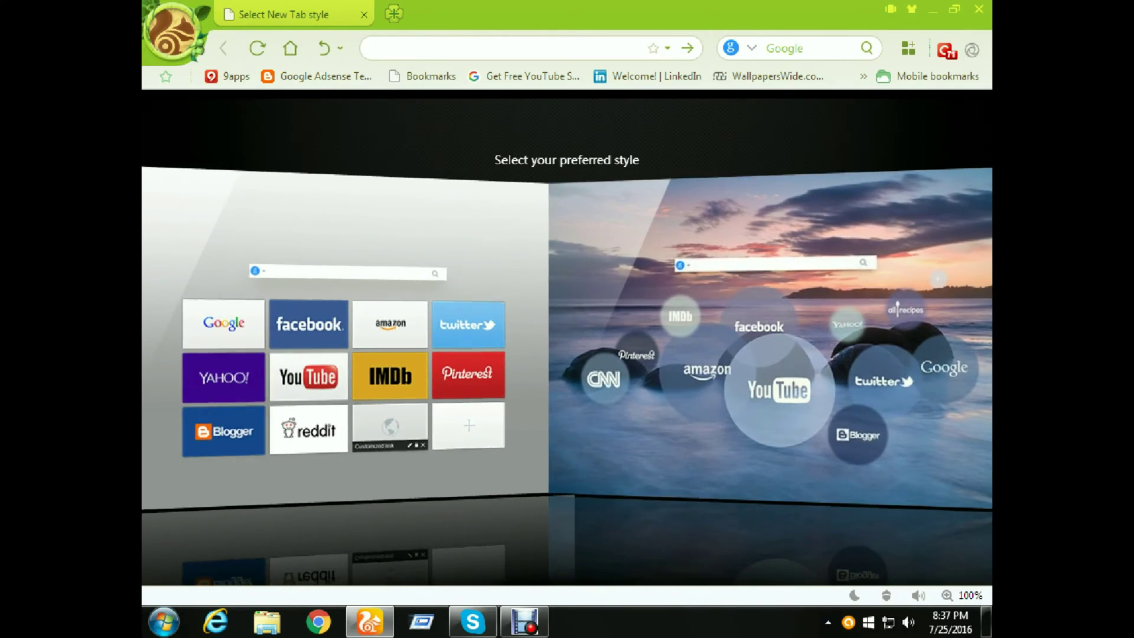
{"action": "left_click", "coordinate": [767, 378]}
{"action": "left_click", "coordinate": [645, 548]}
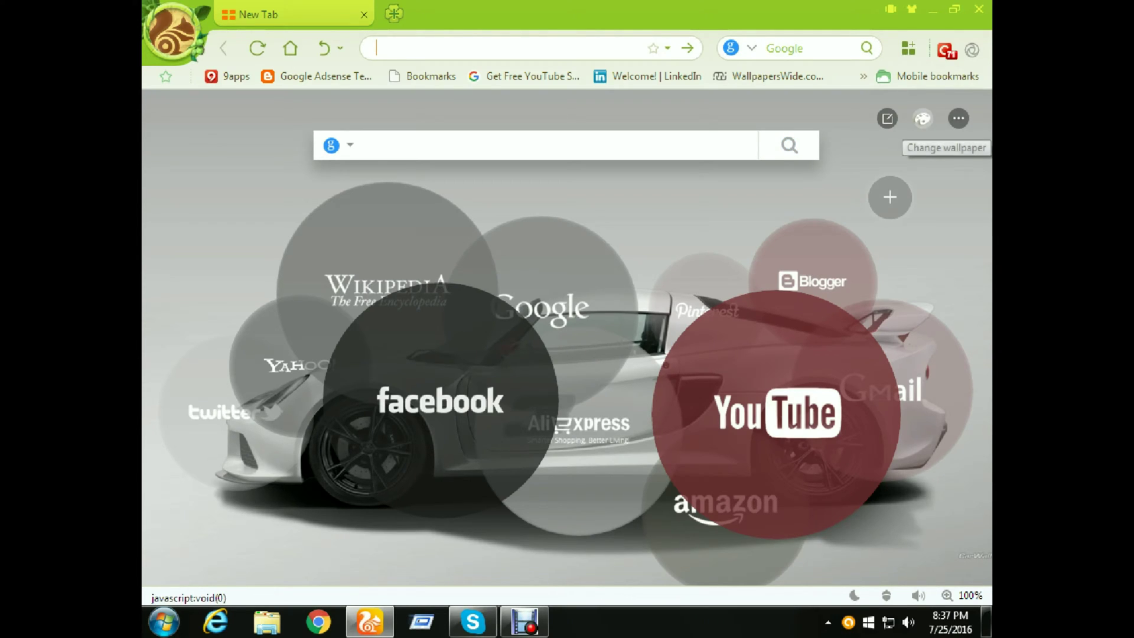
{"action": "left_click", "coordinate": [922, 118]}
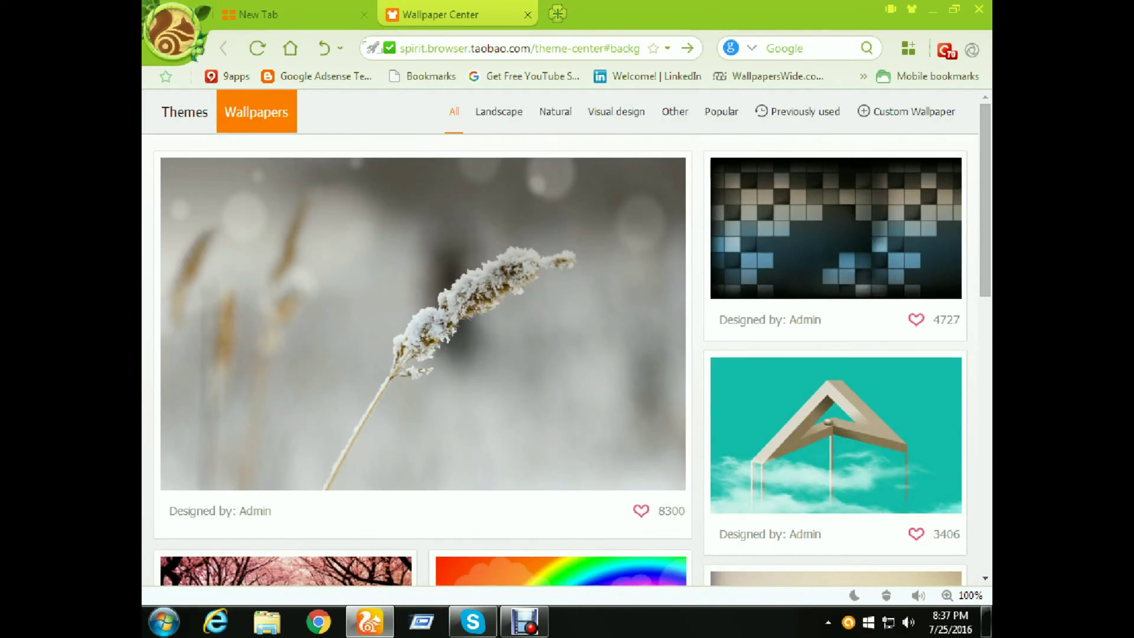
Step: Switch from wallpapers to browser themes and browse the theme list
{"action": "mouse_move", "coordinate": [423, 324]}
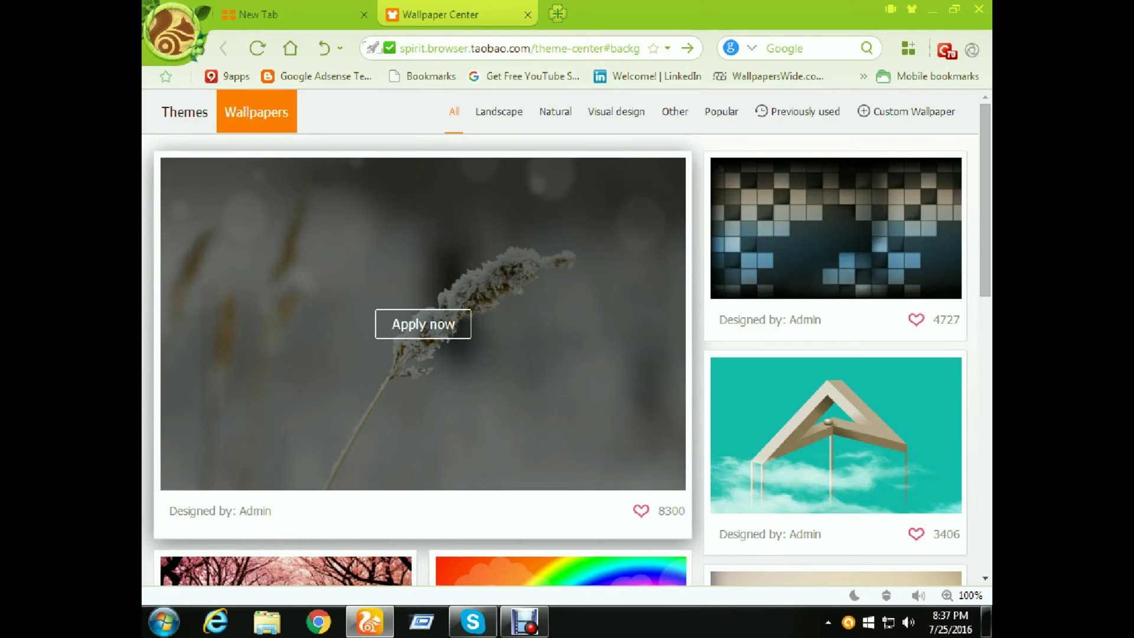
{"action": "left_click", "coordinate": [184, 111]}
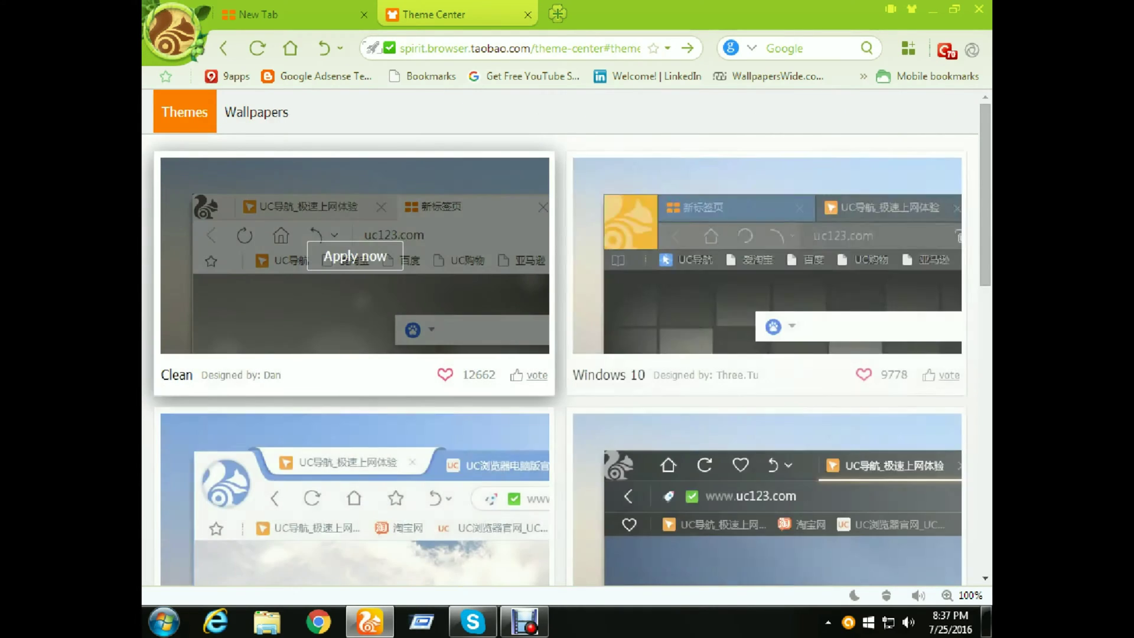
{"action": "mouse_move", "coordinate": [766, 256]}
{"action": "scroll", "coordinate": [766, 260], "scroll_direction": "down", "scroll_amount": 8}
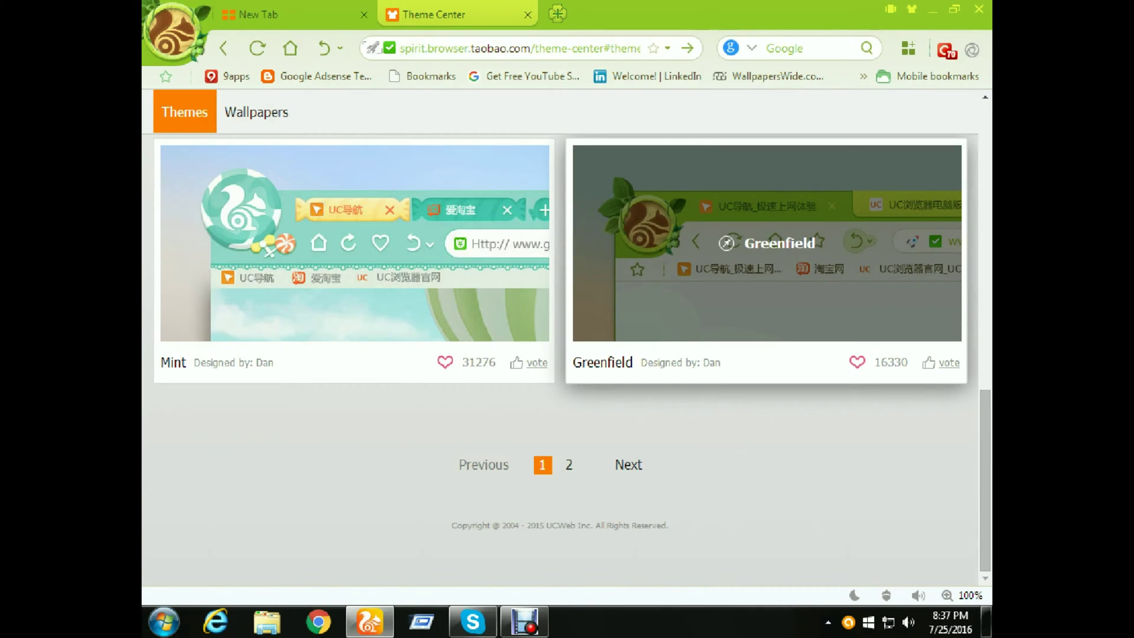
{"action": "scroll", "coordinate": [767, 354], "scroll_direction": "up", "scroll_amount": 3}
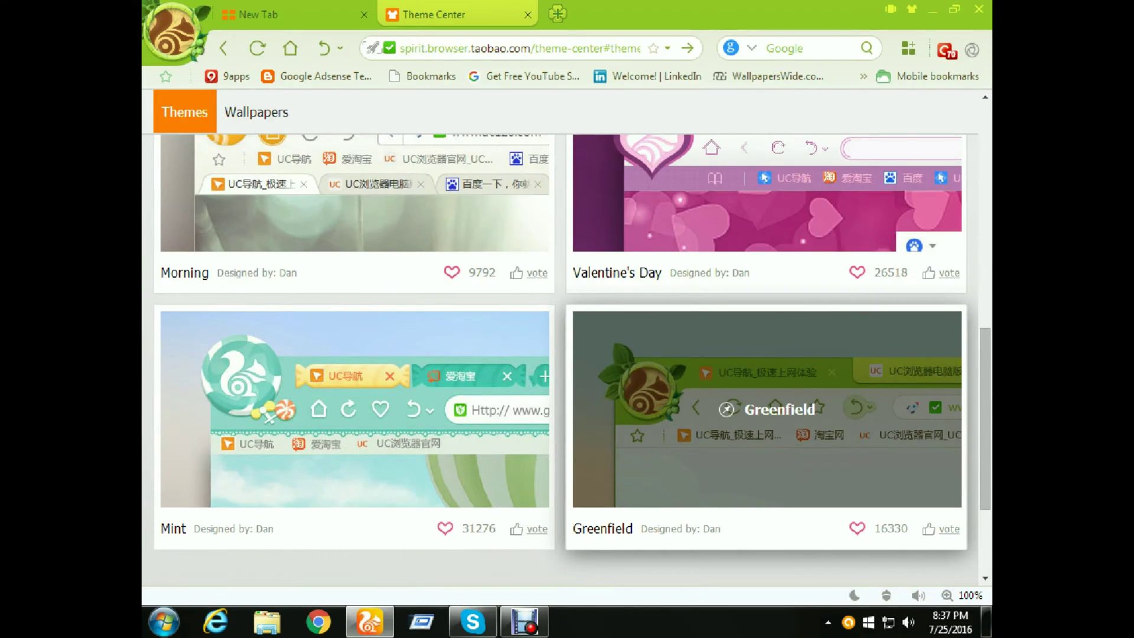
{"action": "scroll", "coordinate": [767, 354], "scroll_direction": "down", "scroll_amount": 3}
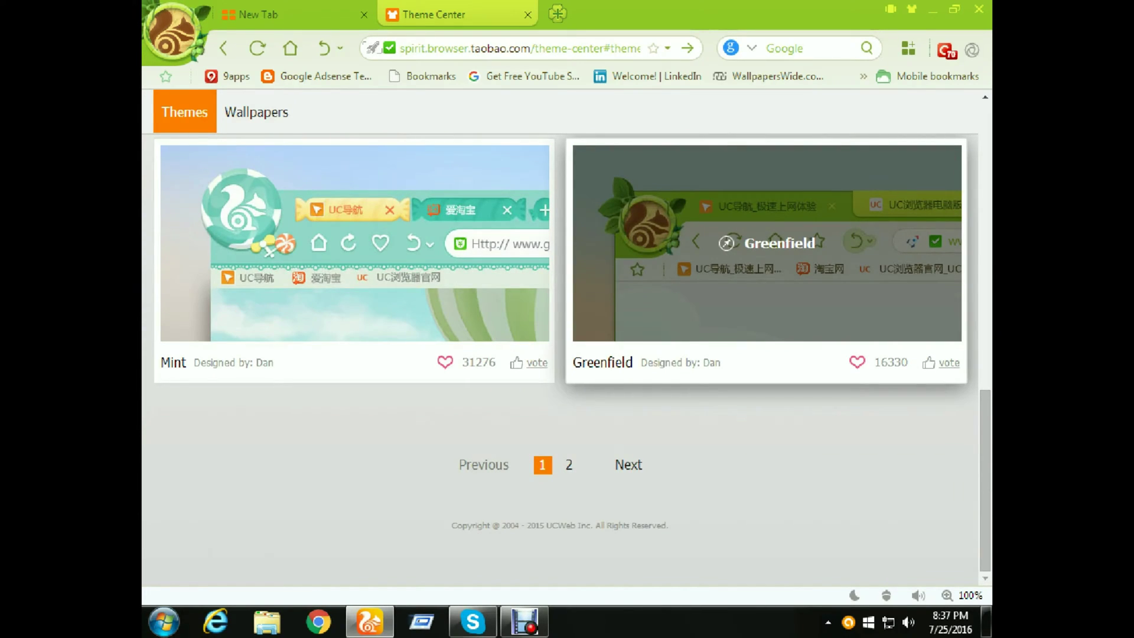
{"action": "scroll", "coordinate": [767, 296], "scroll_direction": "up", "scroll_amount": 4}
{"action": "scroll", "coordinate": [767, 318], "scroll_direction": "up", "scroll_amount": 1}
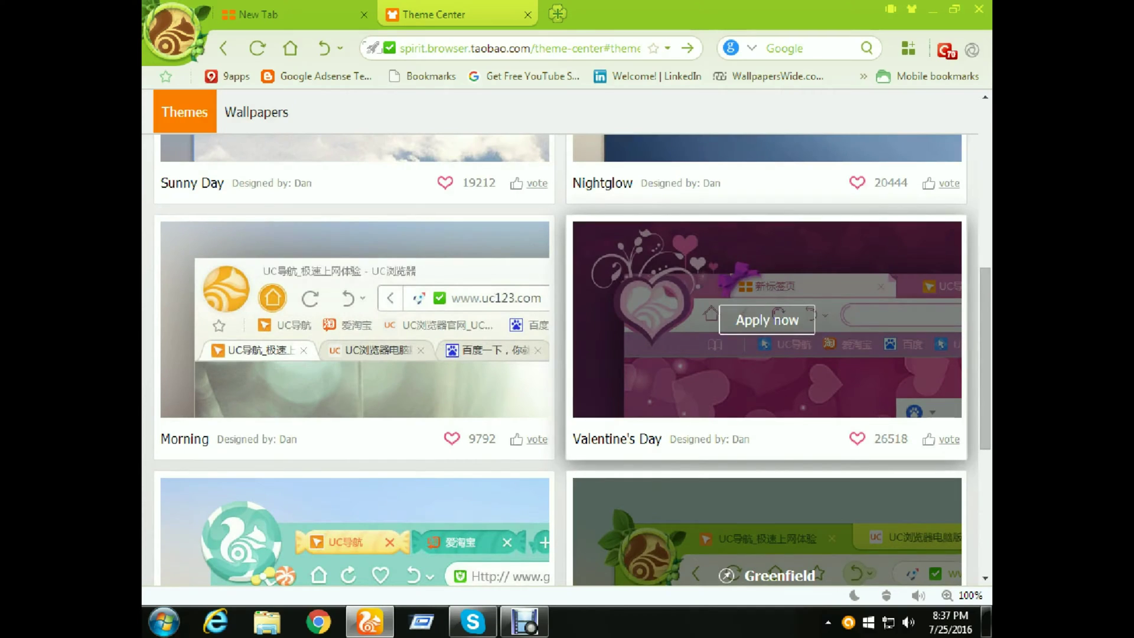
{"action": "scroll", "coordinate": [777, 316], "scroll_direction": "down", "scroll_amount": 4}
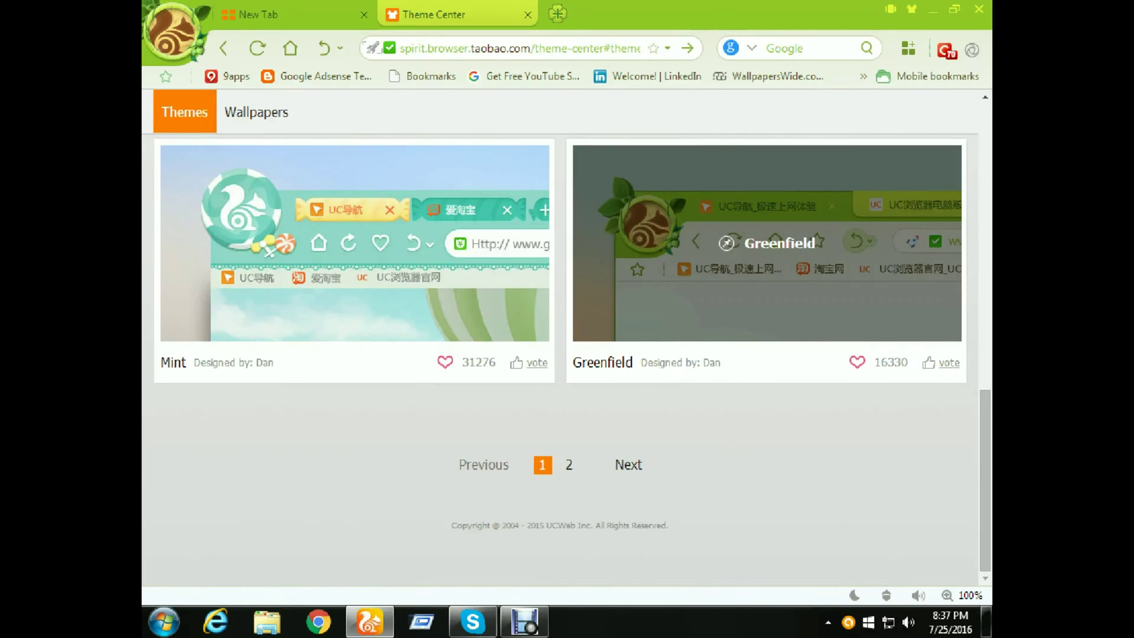
{"action": "scroll", "coordinate": [767, 319], "scroll_direction": "up", "scroll_amount": 4}
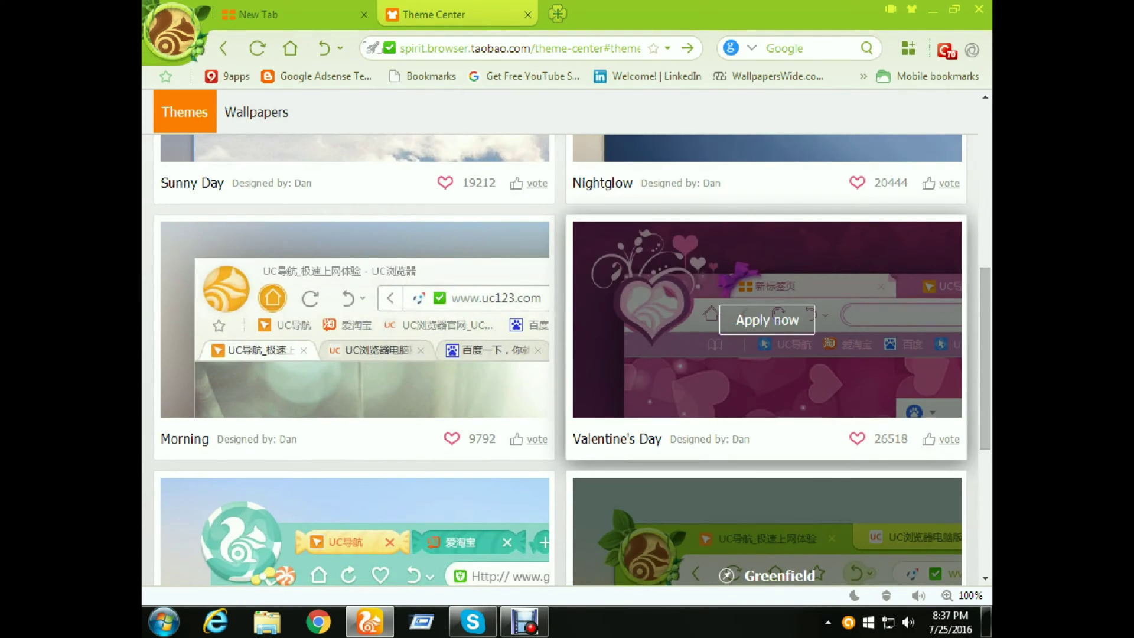
Step: Apply the Valentine's Day theme and close the Theme Center tab
{"action": "left_click", "coordinate": [768, 319]}
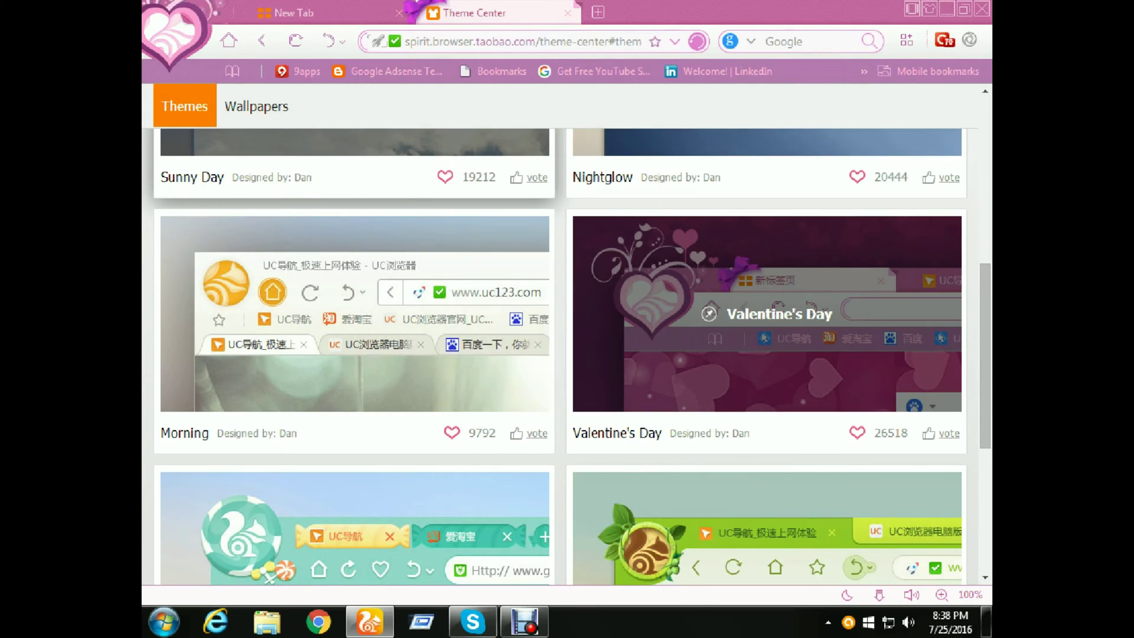
{"action": "scroll", "coordinate": [560, 354], "scroll_direction": "up", "scroll_amount": 4}
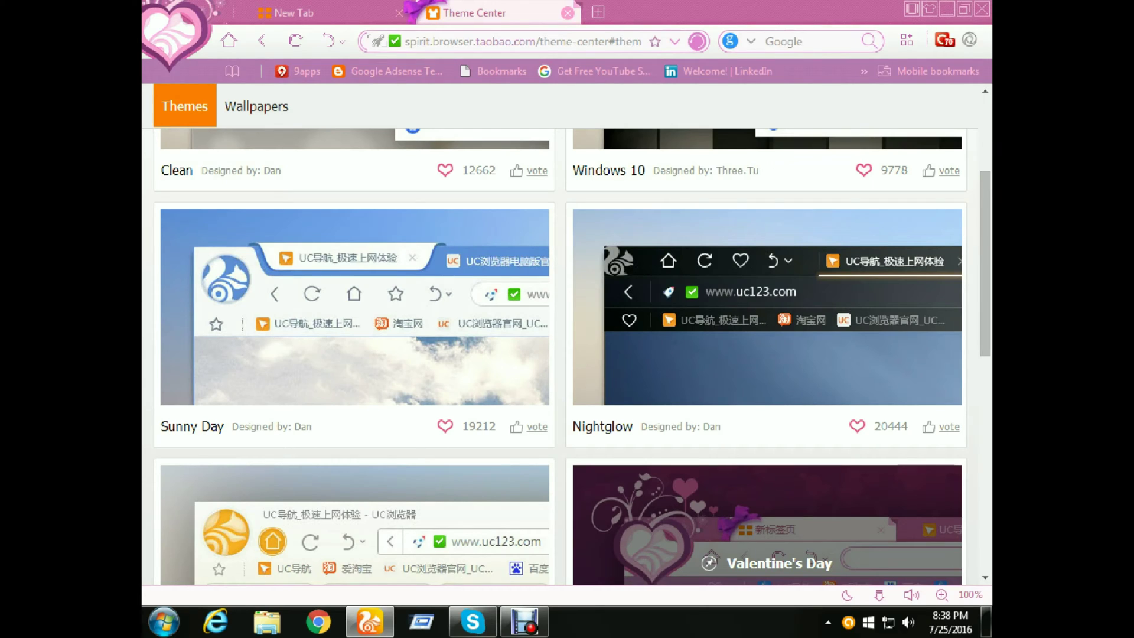
{"action": "left_click", "coordinate": [568, 13]}
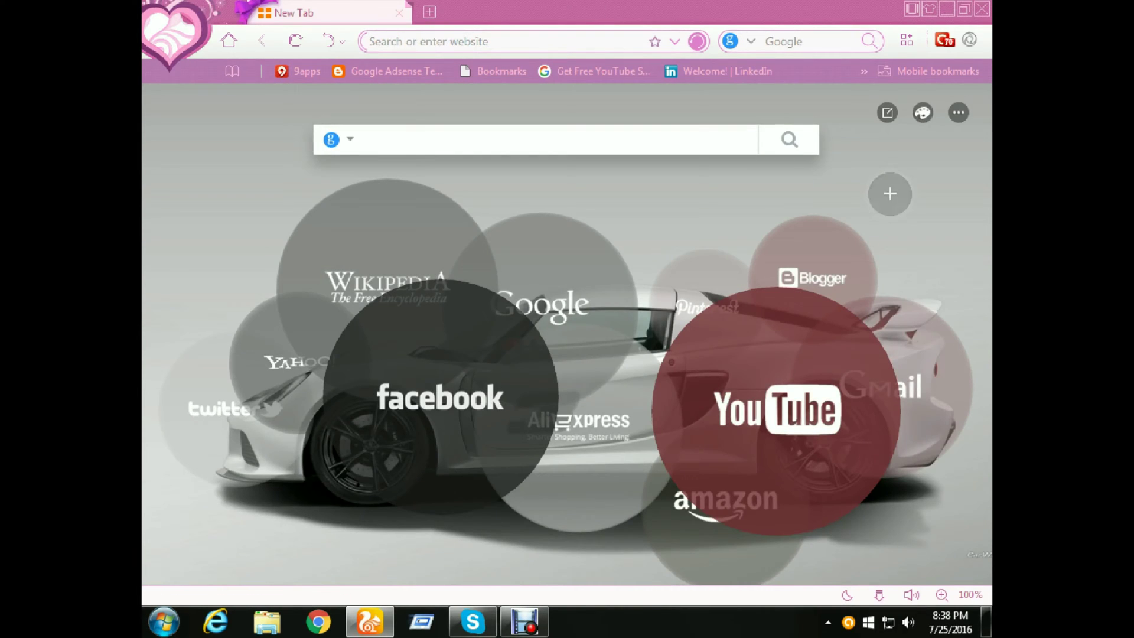
Step: Open Wallpaper Center from the New Tab palette icon and choose Custom Wallpaper
{"action": "left_click", "coordinate": [922, 112]}
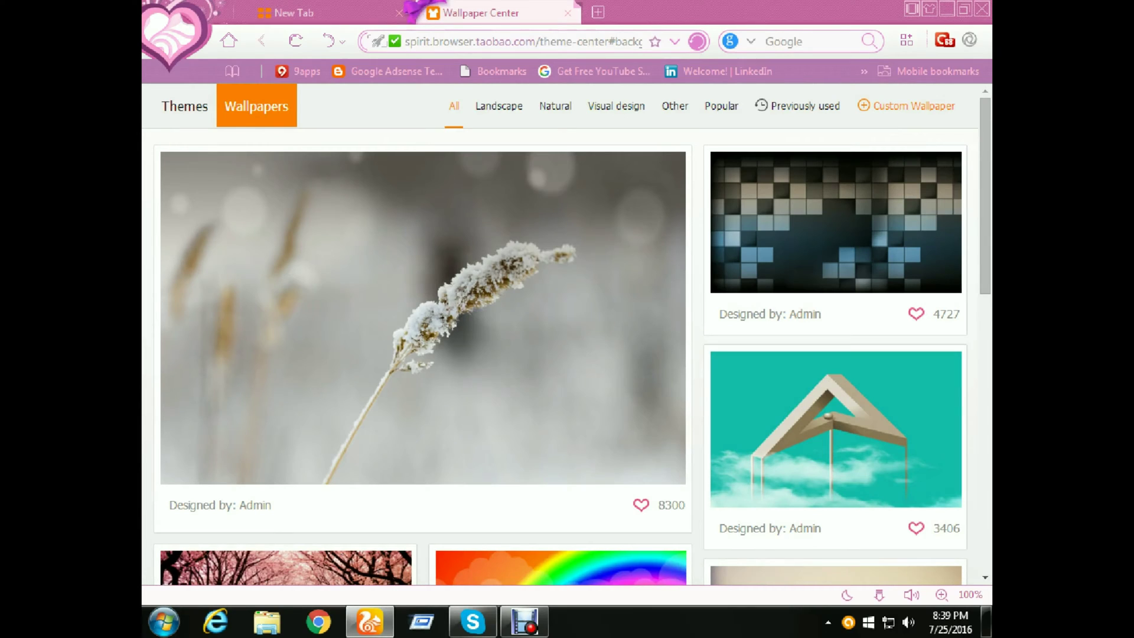
{"action": "left_click", "coordinate": [906, 107]}
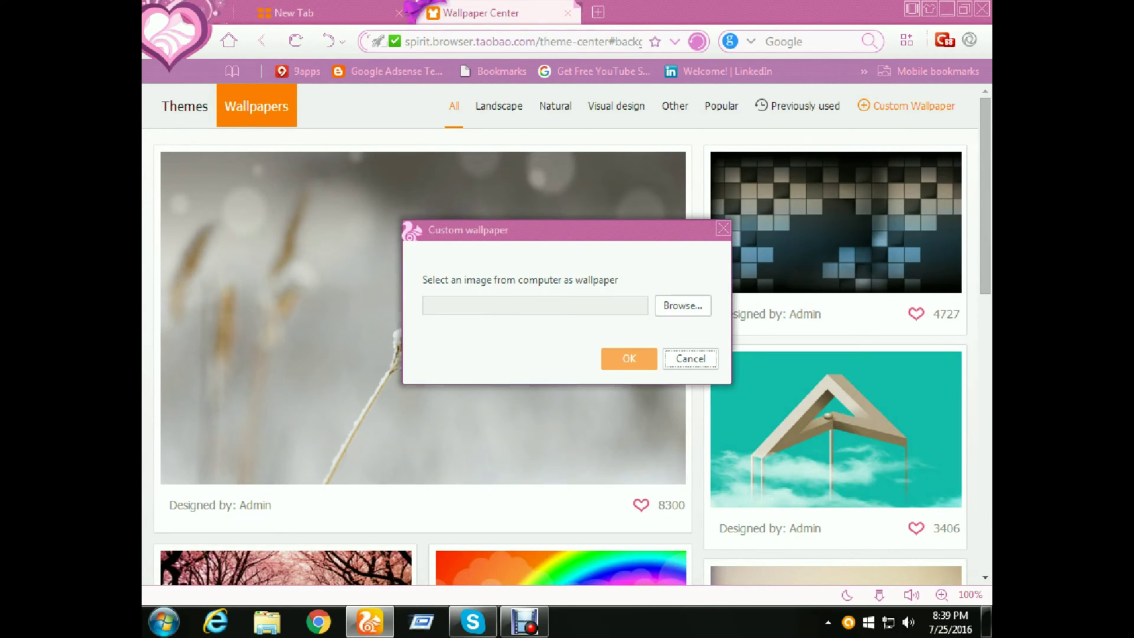
Step: Choose F:\You tube\wallpaper-clash-of-clans-6.jpeg as the custom wallpaper and confirm it
{"action": "left_click", "coordinate": [682, 305]}
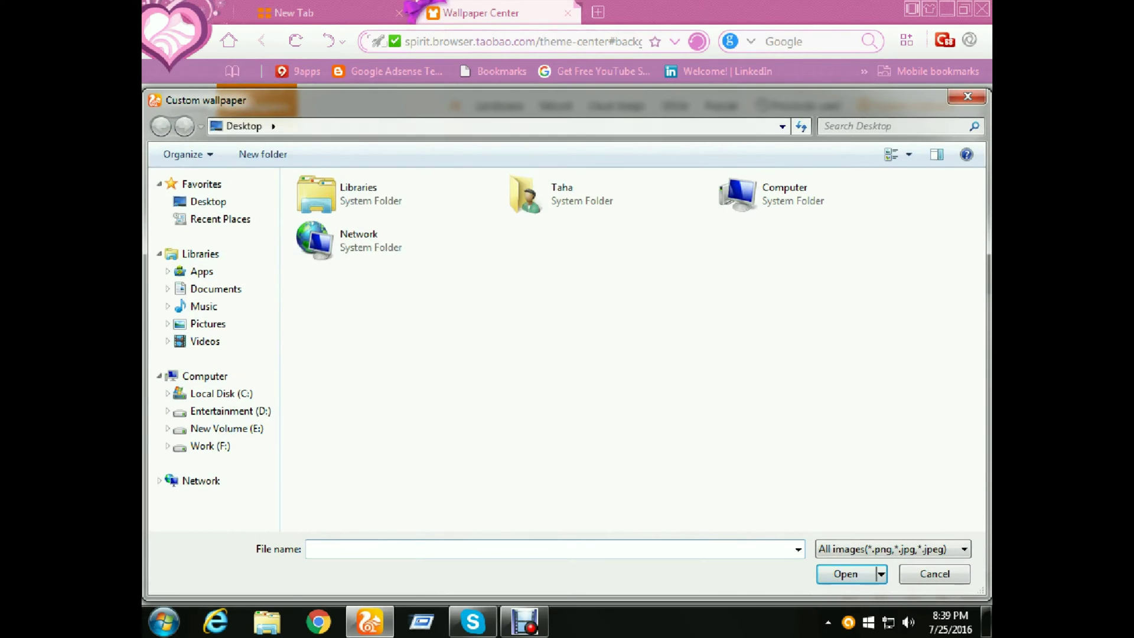
{"action": "left_click_drag", "start_coordinate": [378, 99], "coordinate": [378, 51]}
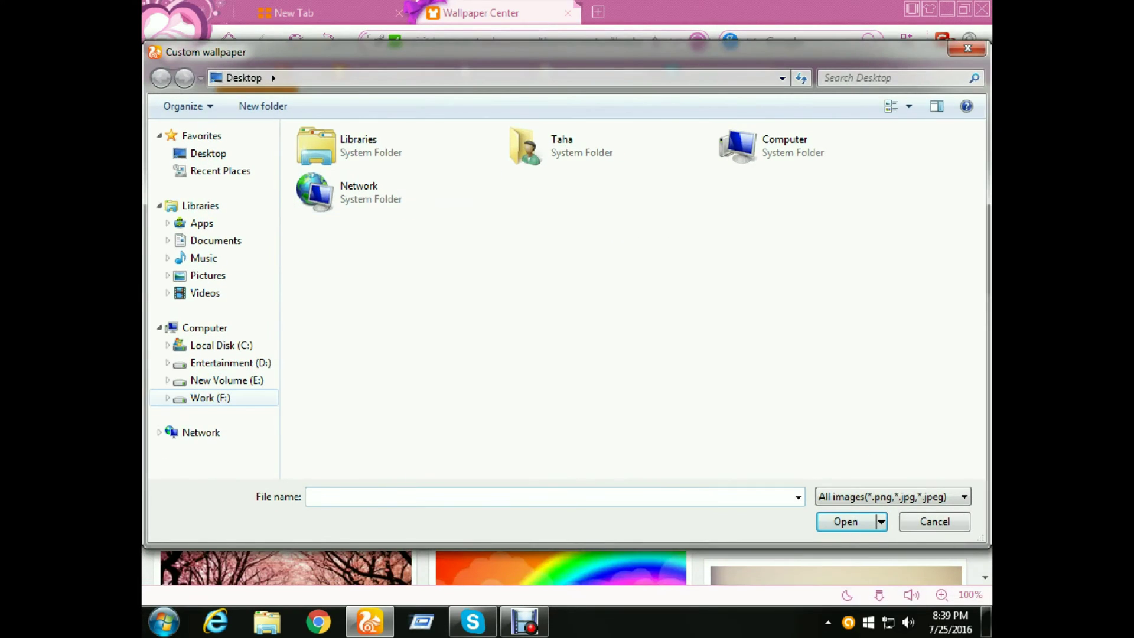
{"action": "left_click", "coordinate": [210, 397]}
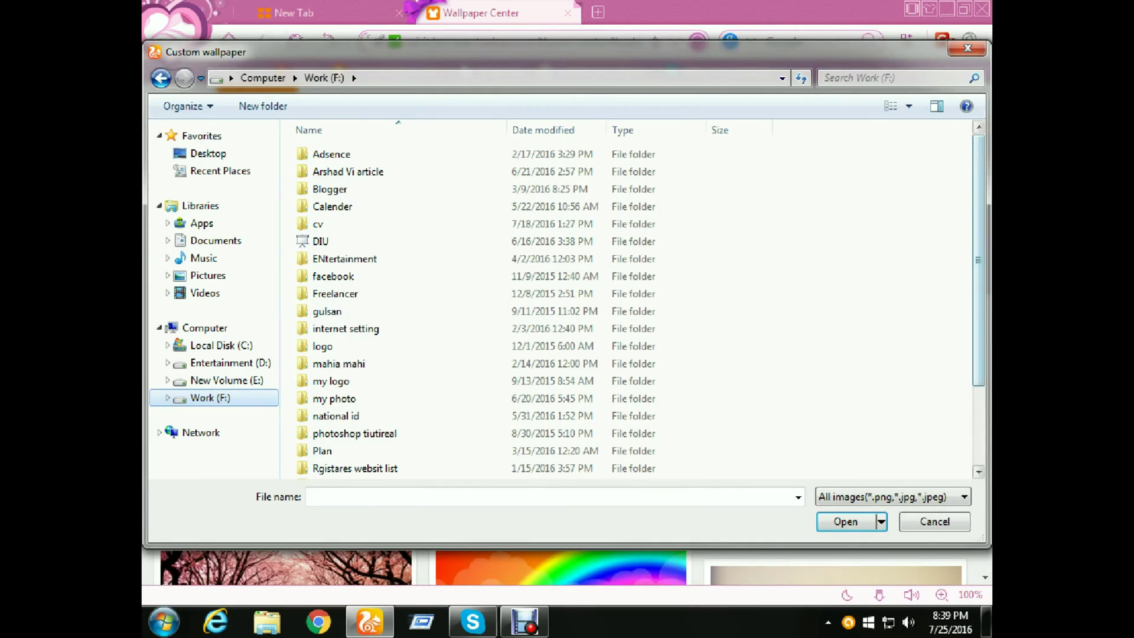
{"action": "scroll", "coordinate": [354, 437], "scroll_direction": "down", "scroll_amount": 2}
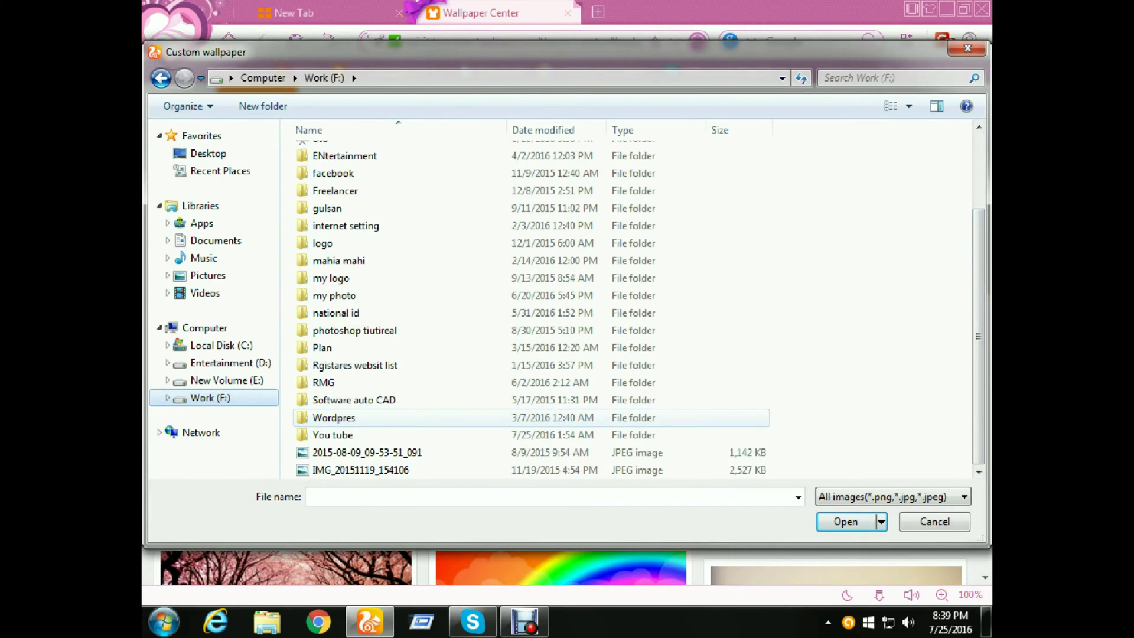
{"action": "double_click", "coordinate": [333, 435]}
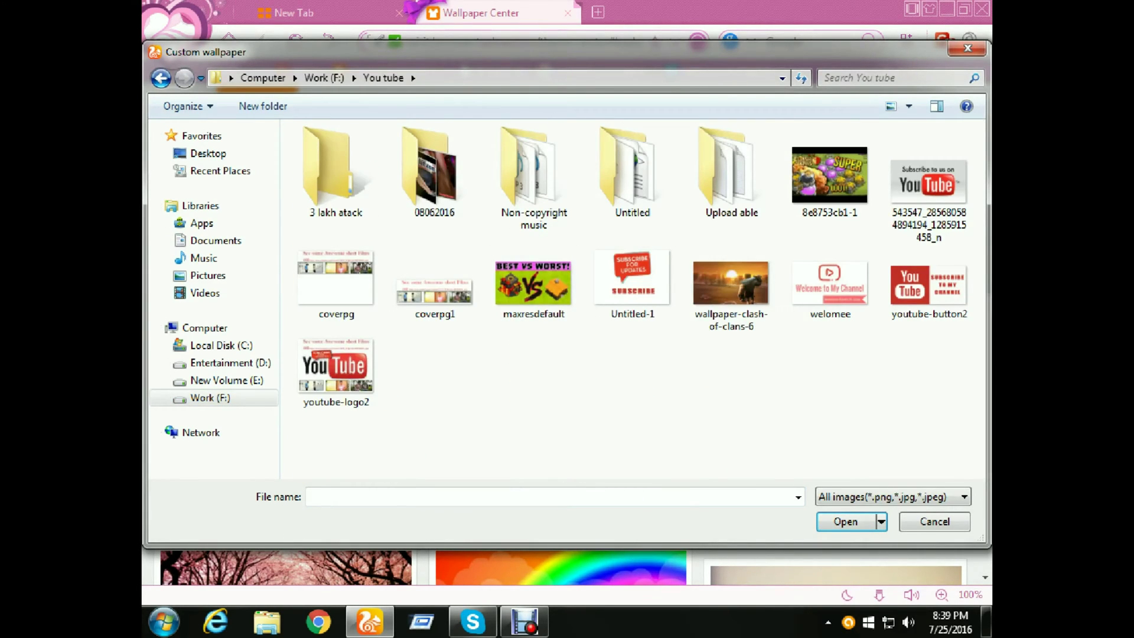
{"action": "left_click", "coordinate": [731, 290]}
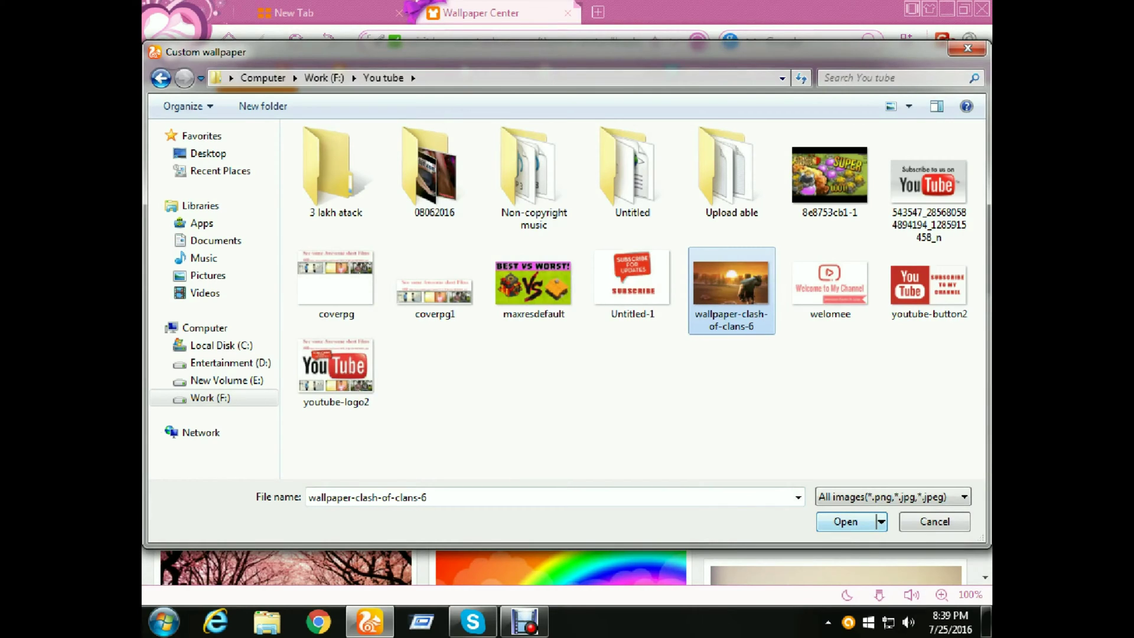
{"action": "left_click", "coordinate": [845, 522]}
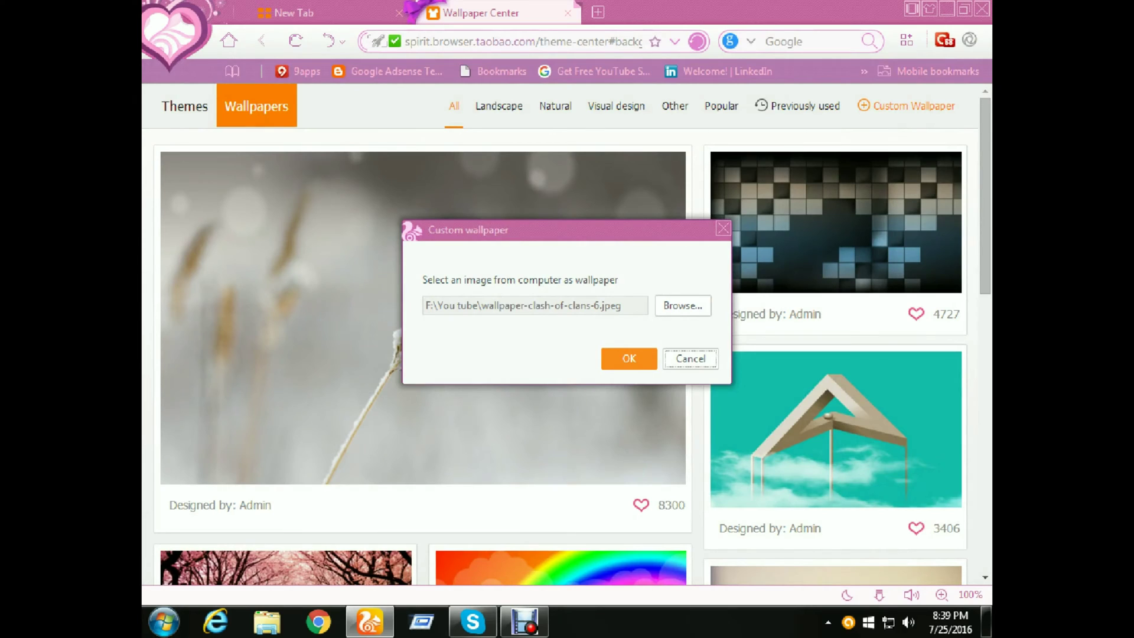
{"action": "left_click", "coordinate": [629, 359]}
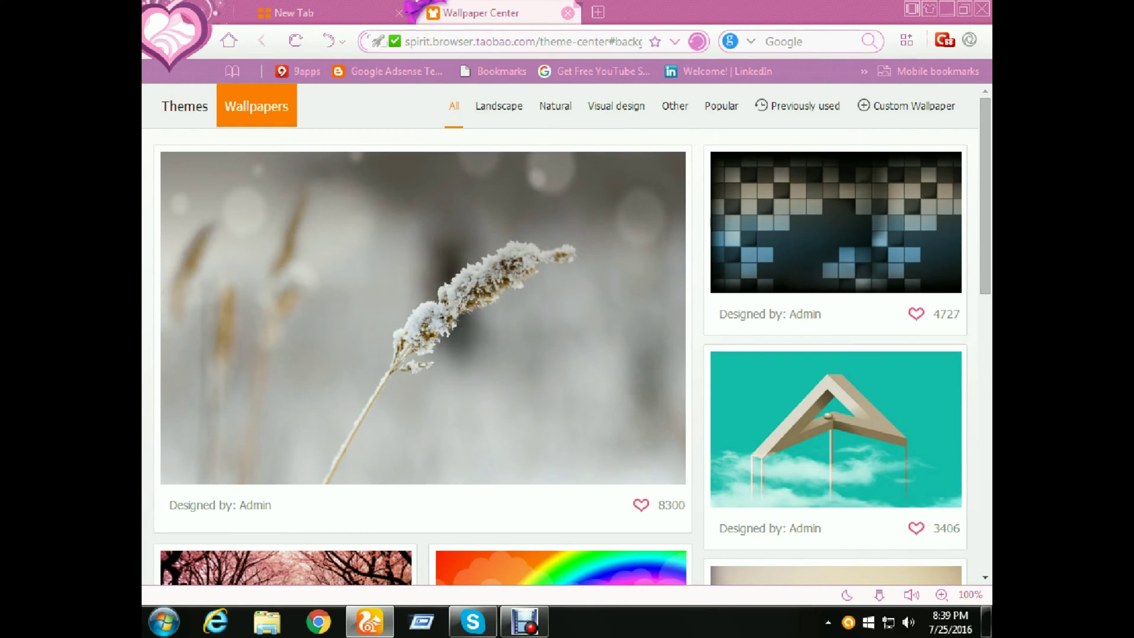
Step: Close the Wallpaper Center tab and remove the YouTube, Pinterest and Facebook bubbles
{"action": "left_click", "coordinate": [327, 12]}
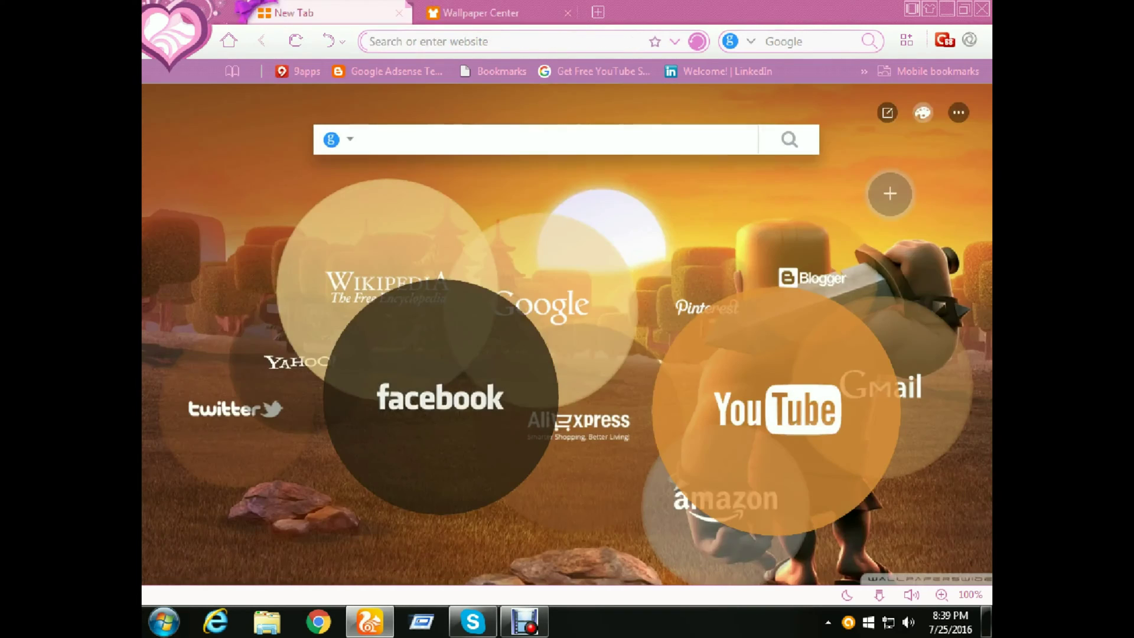
{"action": "left_click", "coordinate": [567, 13]}
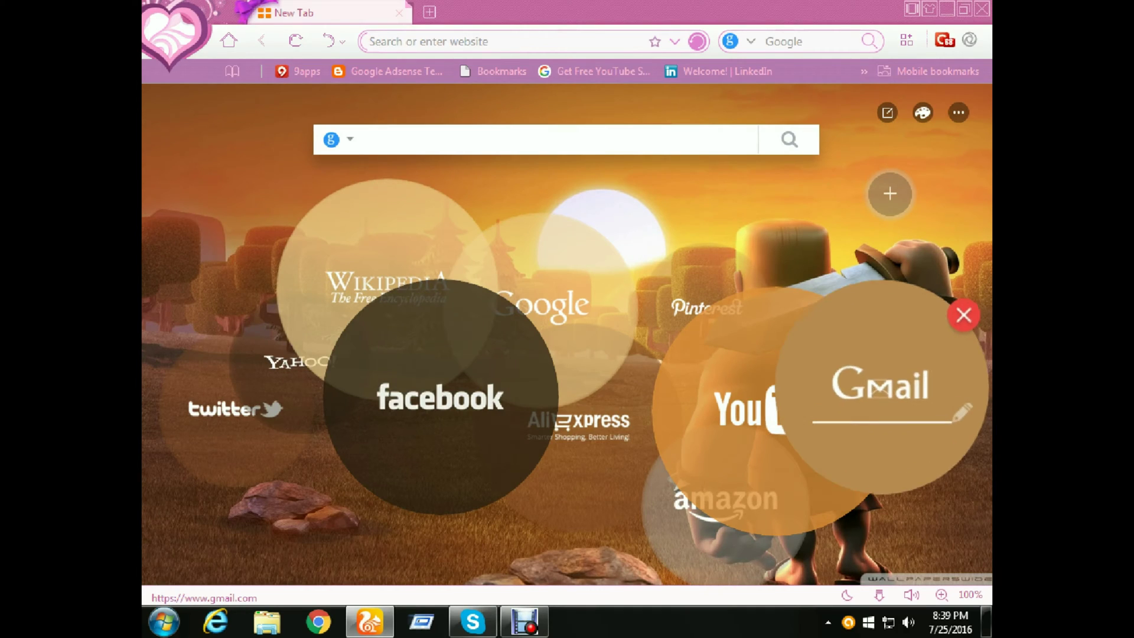
{"action": "left_click", "coordinate": [887, 310]}
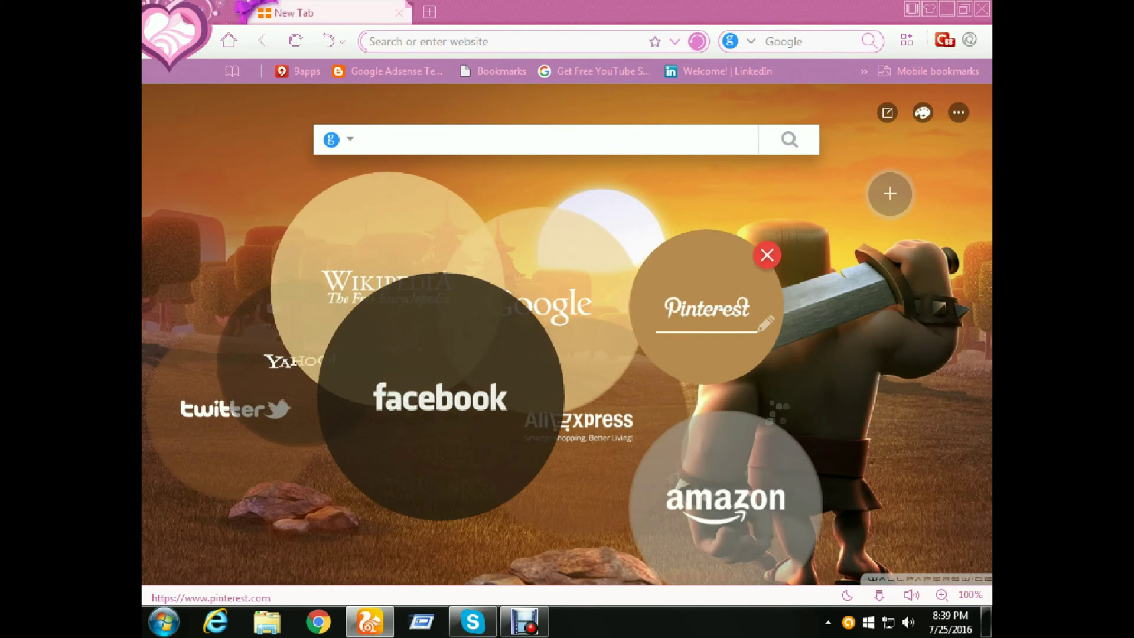
{"action": "left_click", "coordinate": [767, 254]}
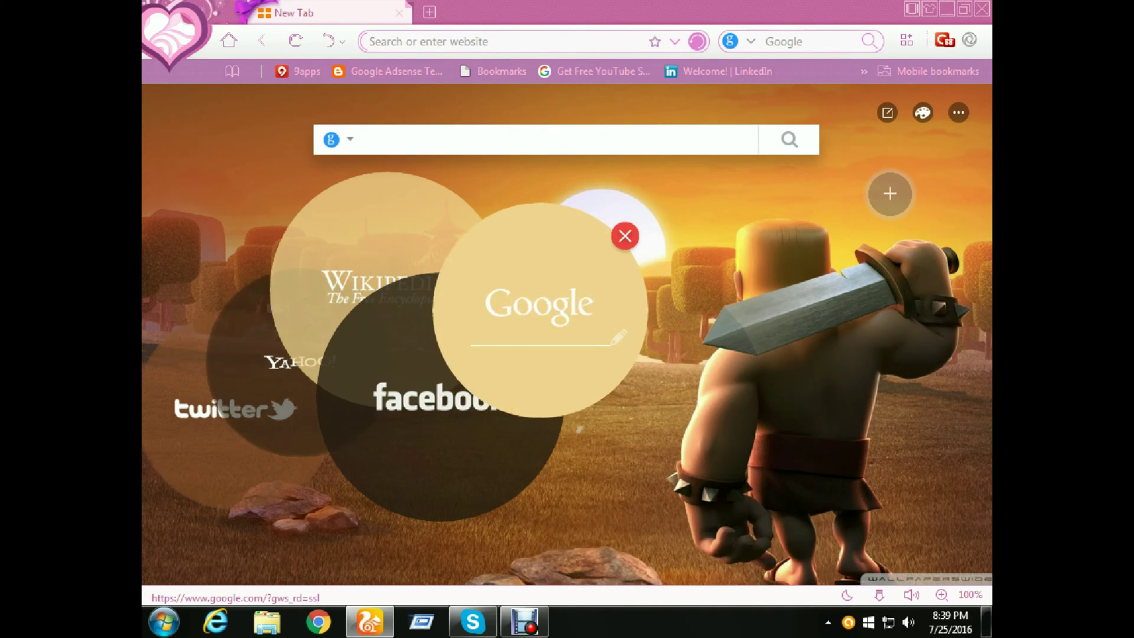
{"action": "left_click", "coordinate": [534, 313]}
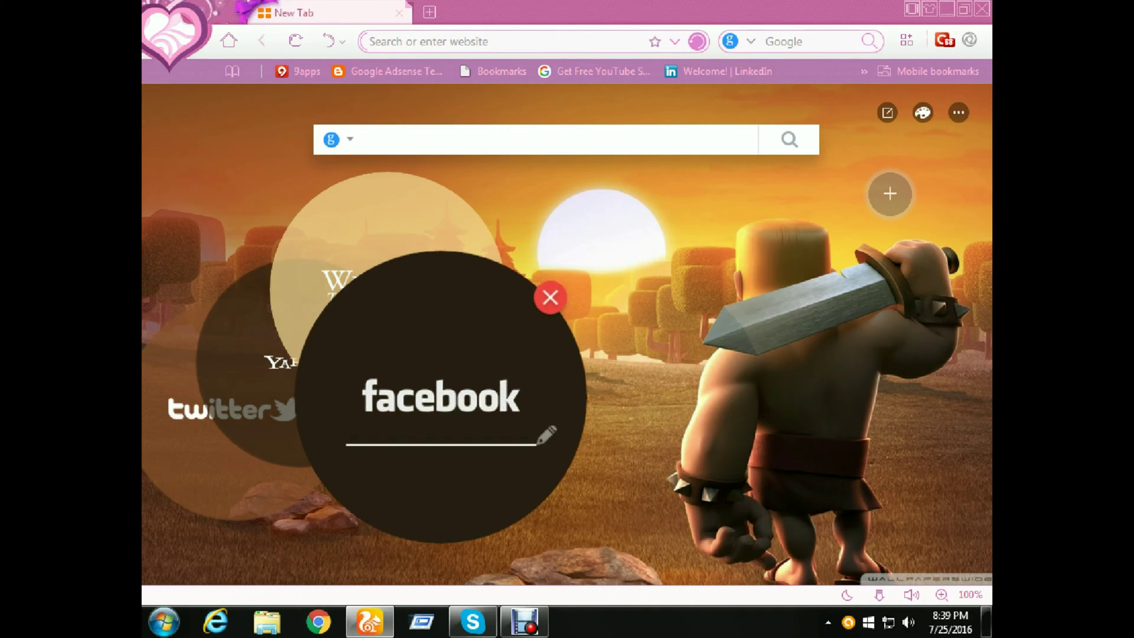
Step: Remove the Wikipedia, Yahoo and Twitter bubbles, then close UC Browser
{"action": "left_click", "coordinate": [481, 206]}
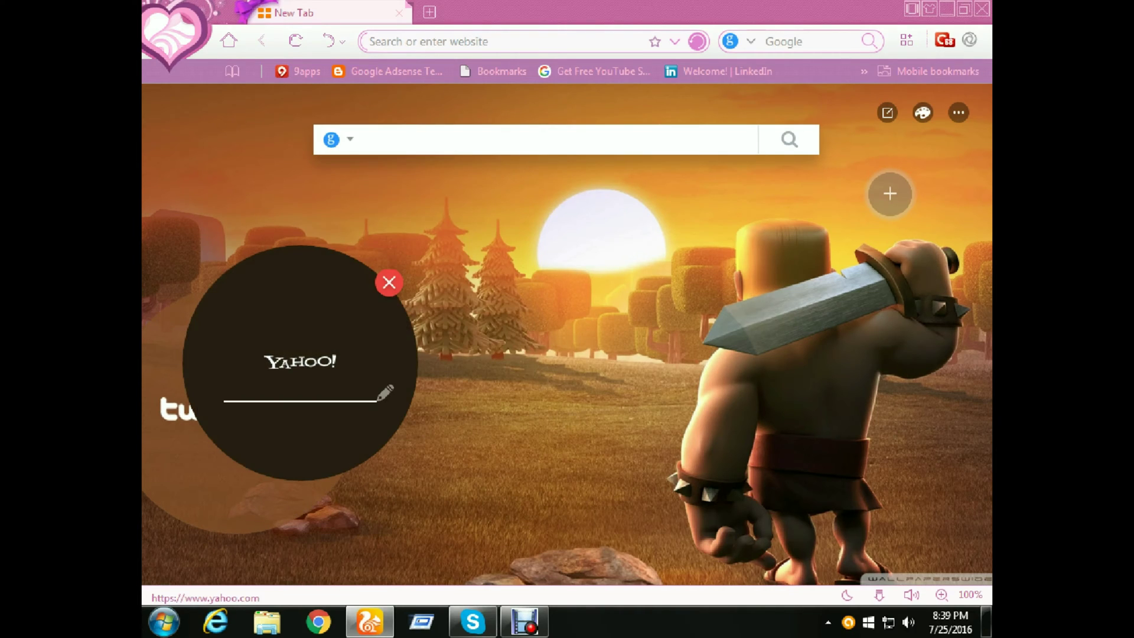
{"action": "left_click", "coordinate": [389, 282]}
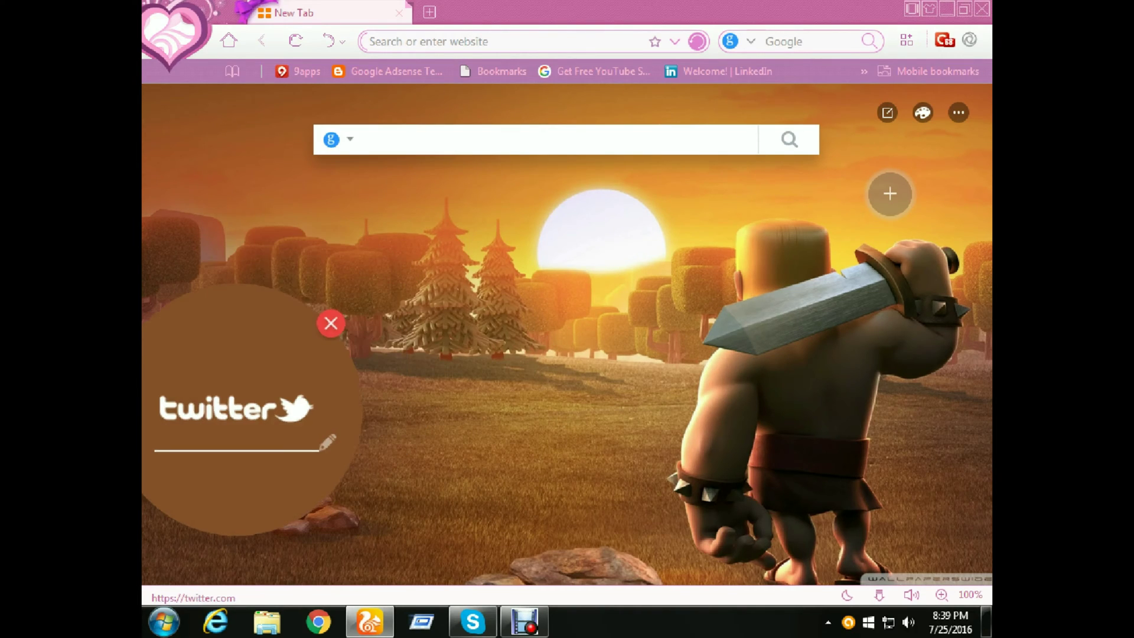
{"action": "left_click", "coordinate": [329, 323]}
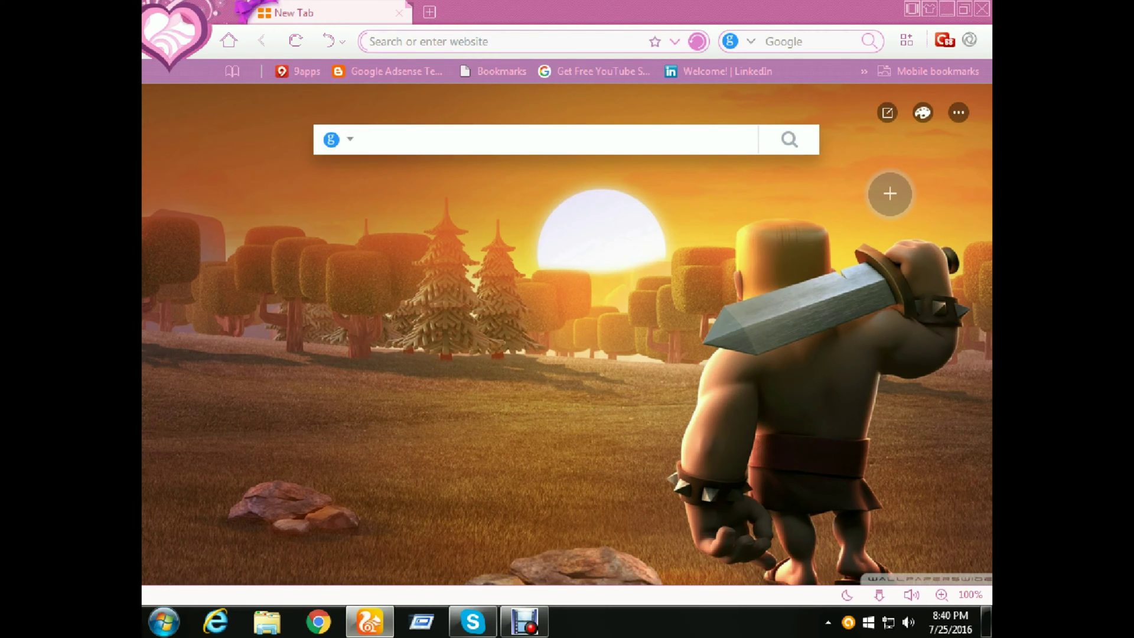
{"action": "left_click", "coordinate": [982, 8]}
{"action": "right_click", "coordinate": [480, 155]}
{"action": "left_click", "coordinate": [510, 201]}
{"action": "right_click", "coordinate": [464, 147]}
{"action": "left_click", "coordinate": [511, 195]}
{"action": "right_click", "coordinate": [452, 137]}
{"action": "left_click", "coordinate": [507, 184]}
{"action": "right_click", "coordinate": [423, 138]}
{"action": "left_click", "coordinate": [478, 186]}
{"action": "right_click", "coordinate": [429, 138]}
{"action": "left_click", "coordinate": [502, 184]}
{"action": "right_click", "coordinate": [437, 132]}
{"action": "left_click", "coordinate": [502, 179]}
{"action": "right_click", "coordinate": [453, 135]}
{"action": "left_click", "coordinate": [497, 182]}
{"action": "right_click", "coordinate": [437, 115]}
{"action": "left_click", "coordinate": [490, 161]}
{"action": "right_click", "coordinate": [449, 124]}
{"action": "left_click", "coordinate": [498, 172]}
{"action": "right_click", "coordinate": [463, 121]}
{"action": "left_click", "coordinate": [502, 169]}
{"action": "right_click", "coordinate": [470, 127]}
{"action": "left_click", "coordinate": [508, 176]}
{"action": "right_click", "coordinate": [462, 119]}
{"action": "left_click", "coordinate": [506, 167]}
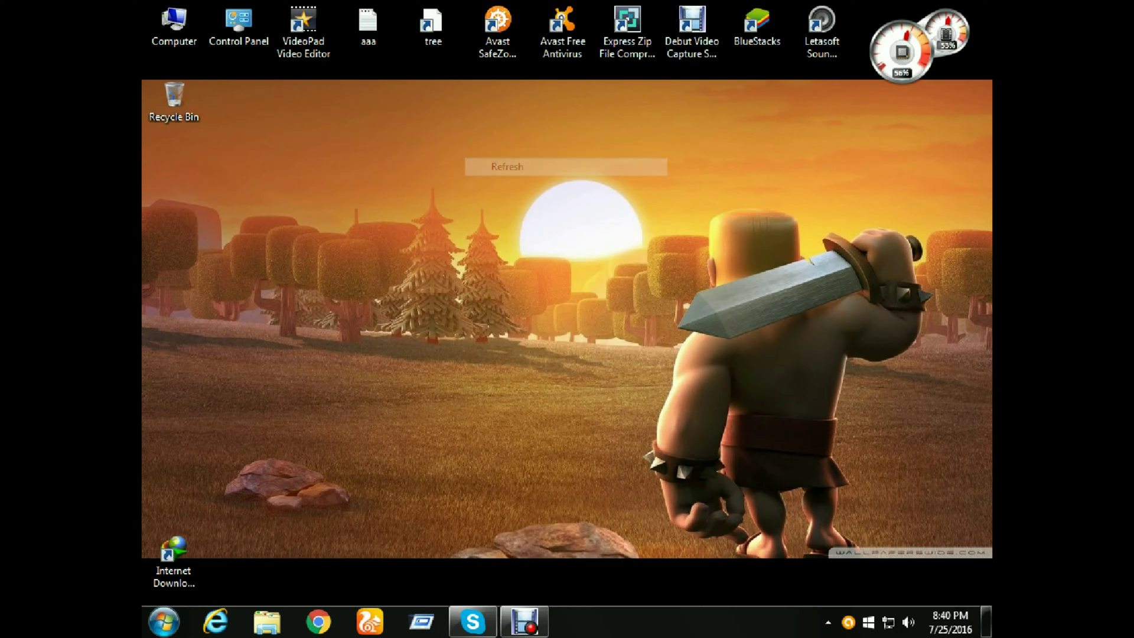
{"action": "right_click", "coordinate": [470, 121]}
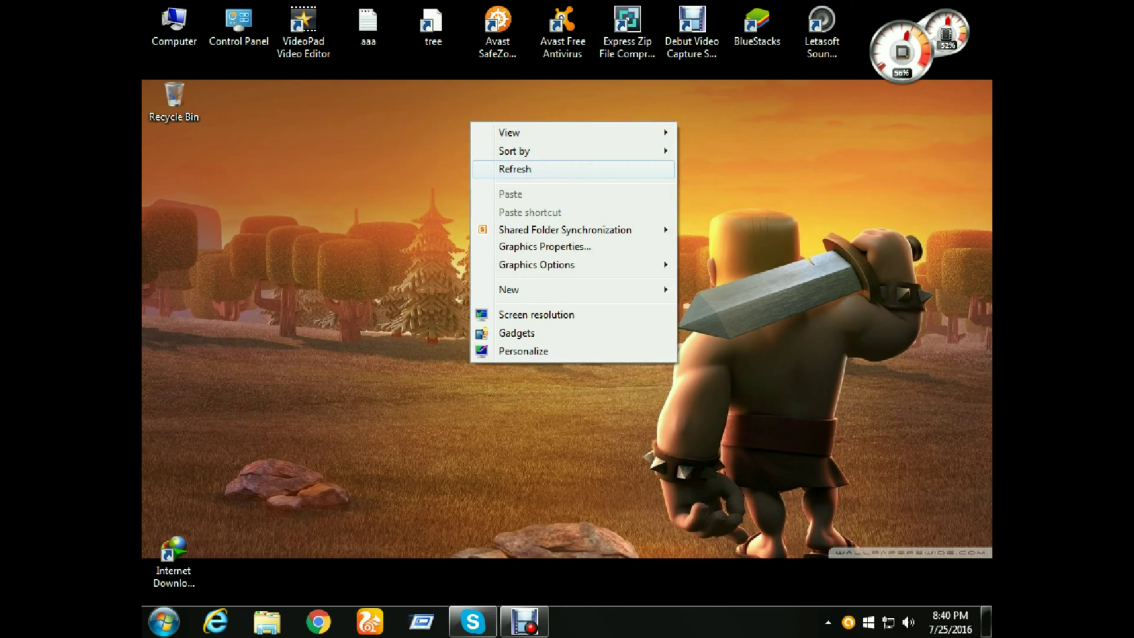
{"action": "left_click", "coordinate": [514, 169]}
{"action": "right_click", "coordinate": [436, 104]}
{"action": "left_click", "coordinate": [495, 150]}
{"action": "right_click", "coordinate": [443, 96]}
{"action": "left_click", "coordinate": [501, 143]}
{"action": "right_click", "coordinate": [452, 118]}
{"action": "left_click", "coordinate": [496, 164]}
{"action": "right_click", "coordinate": [426, 110]}
{"action": "left_click", "coordinate": [472, 157]}
{"action": "right_click", "coordinate": [446, 110]}
{"action": "left_click", "coordinate": [493, 158]}
{"action": "right_click", "coordinate": [451, 111]}
{"action": "left_click", "coordinate": [494, 160]}
{"action": "right_click", "coordinate": [435, 112]}
{"action": "left_click", "coordinate": [481, 154]}
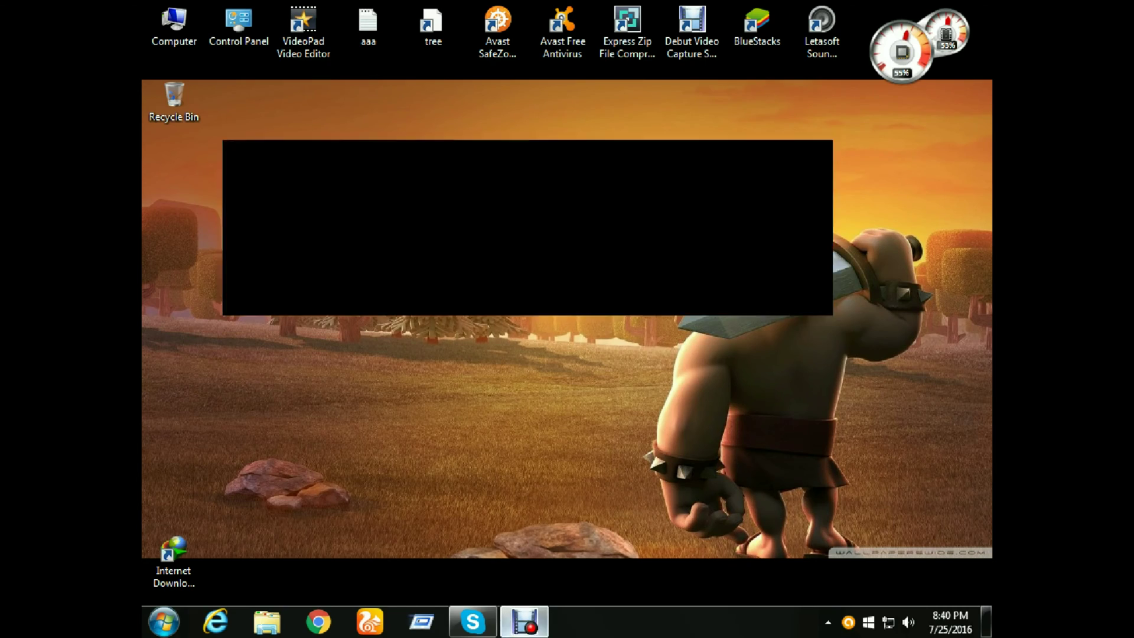